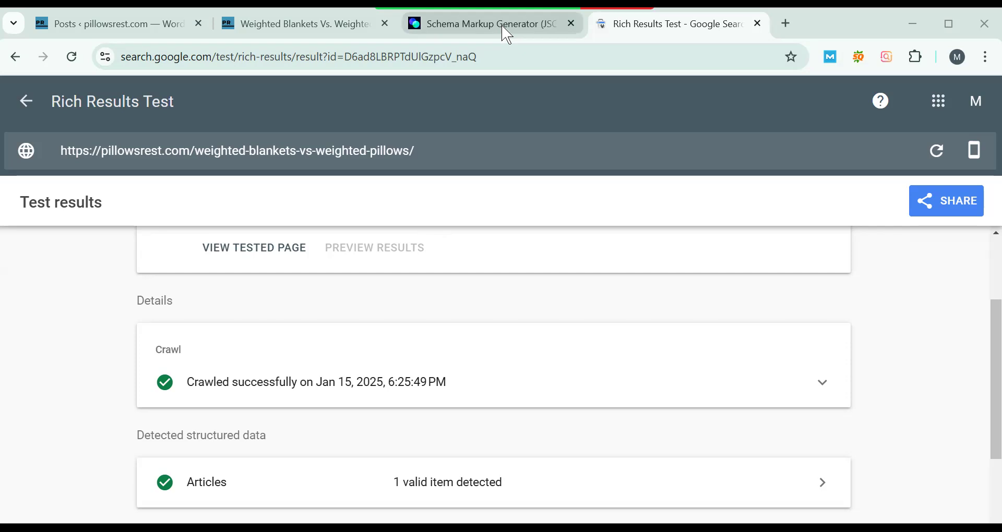
- Switch to the Schema Markup Generator page and highlight the JSON-LD part of its heading
left_click(532, 24)
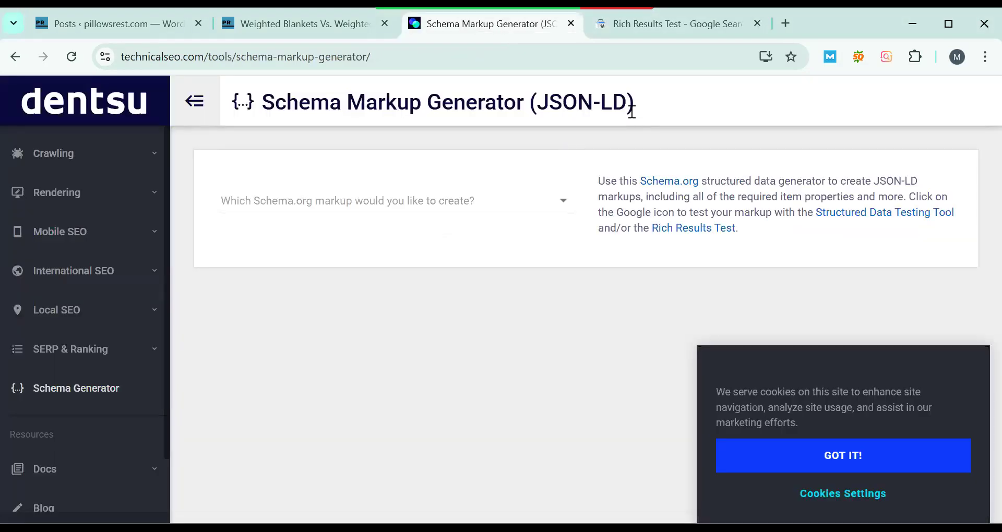
left_click_drag(639, 115, 533, 102)
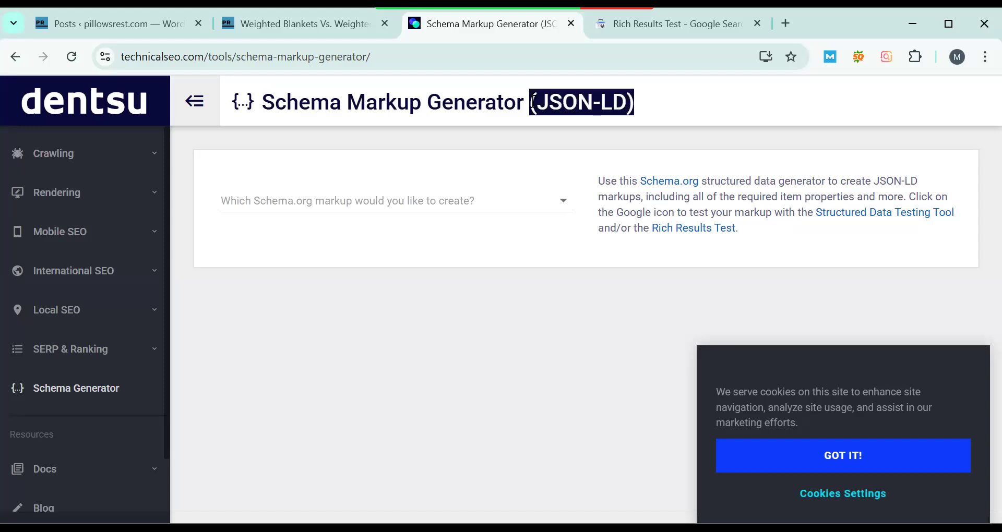
left_click(533, 102)
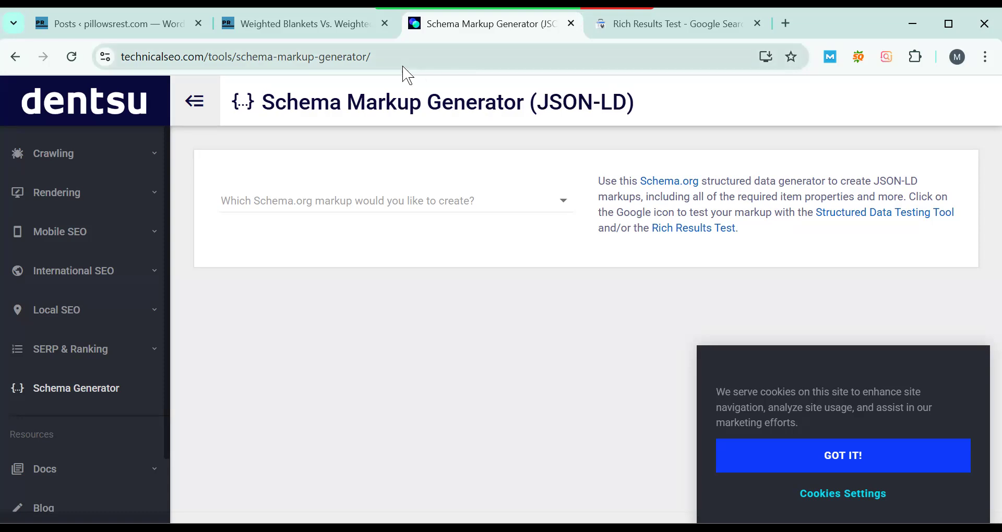
- Look through the published "Weighted Blankets Vs. Weighted Pillows" post, from its title down through the comparison image
left_click(301, 25)
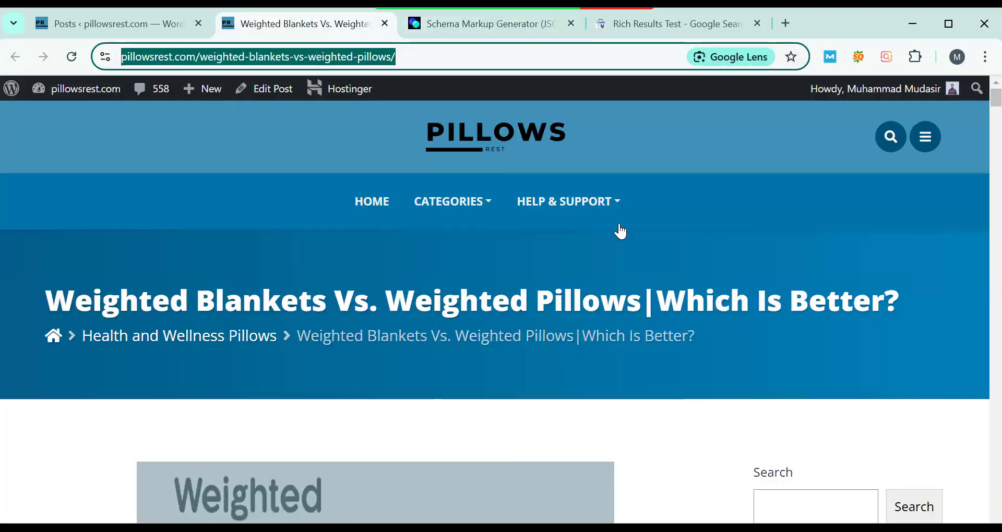
left_click(699, 426)
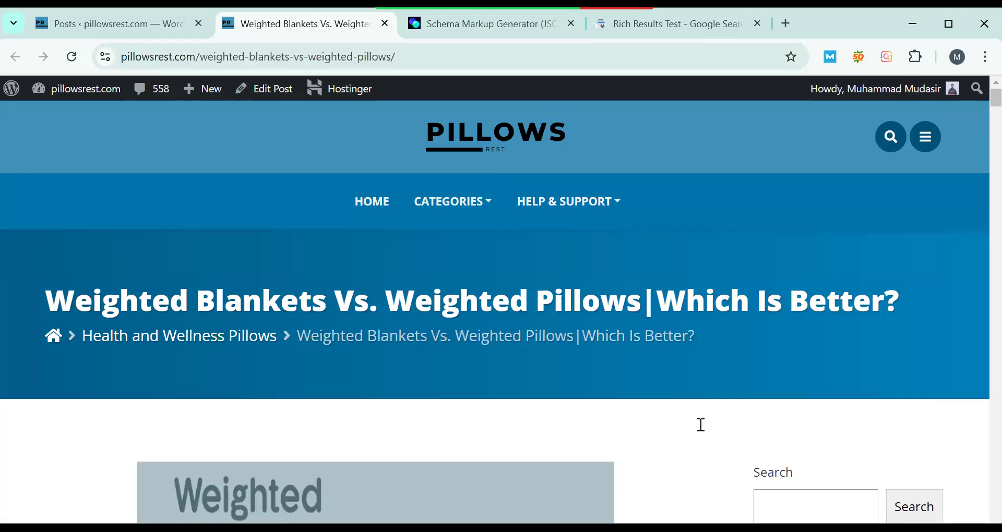
scroll(287, 318, "down", 2)
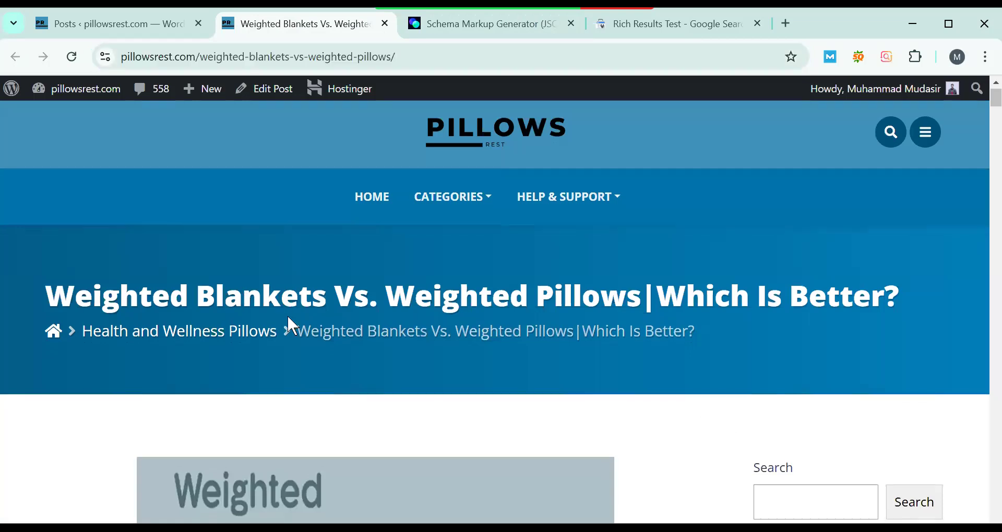
left_click_drag(830, 230, 480, 237)
scroll(477, 246, "down", 1)
scroll(476, 246, "down", 7)
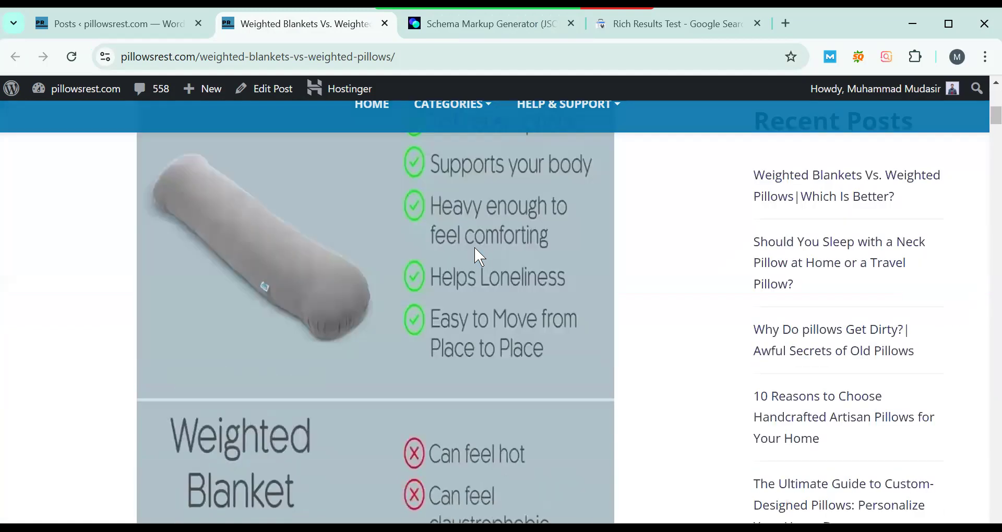
scroll(475, 247, "down", 3)
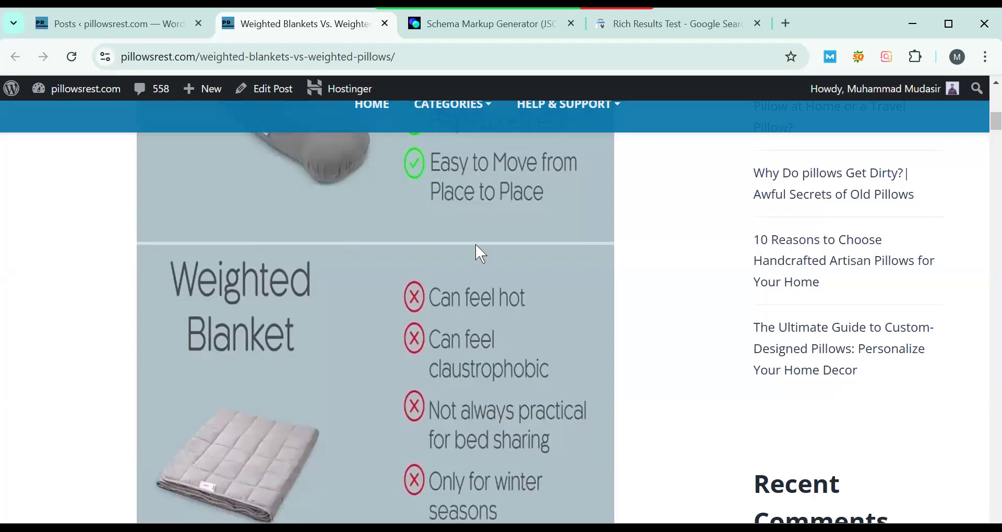
- Open the "Weighted Blankets Vs. Weighted Pillows" post for editing and show its Rank Math schema in use
left_click(125, 25)
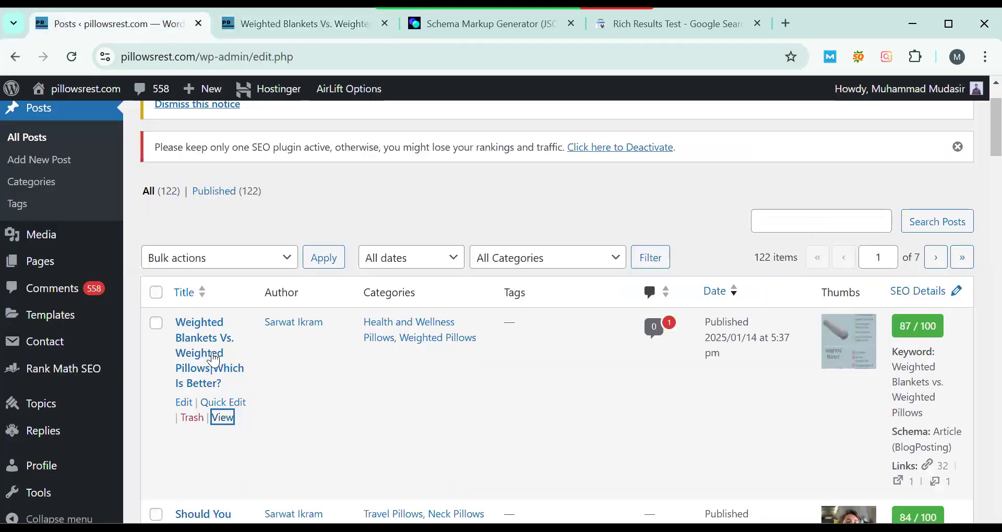
left_click(183, 403)
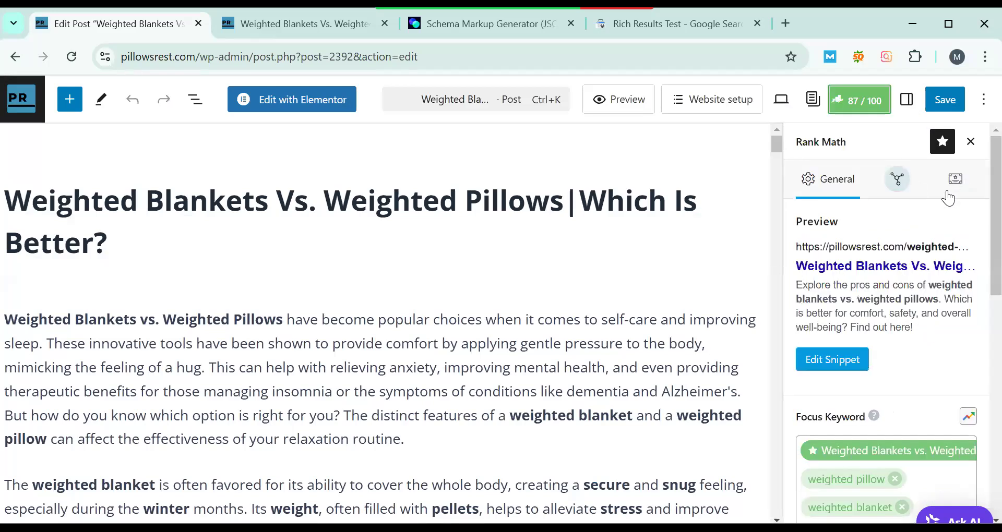
left_click(948, 192)
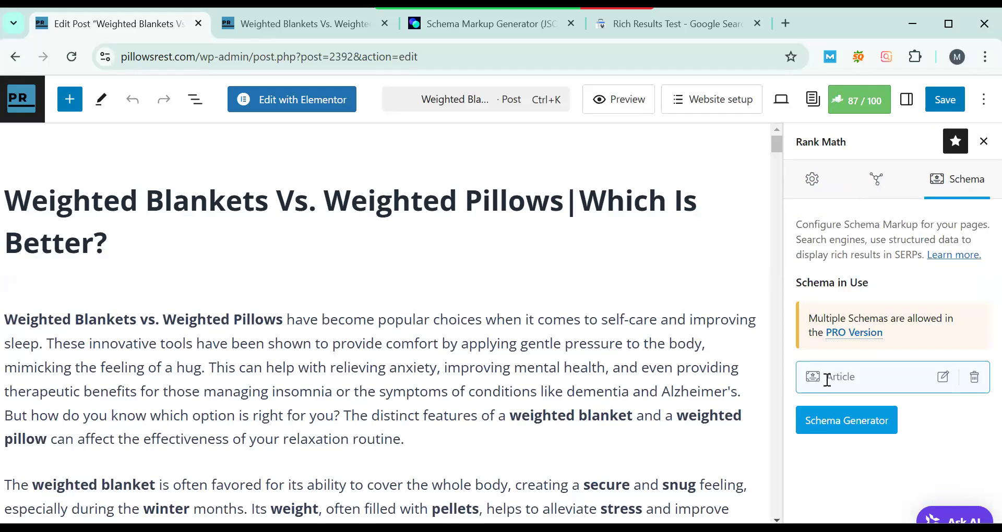
double_click(856, 389)
- Collapse the Table of Contents settings and examine the FAQs section near the end of the post
left_click_drag(776, 143, 794, 474)
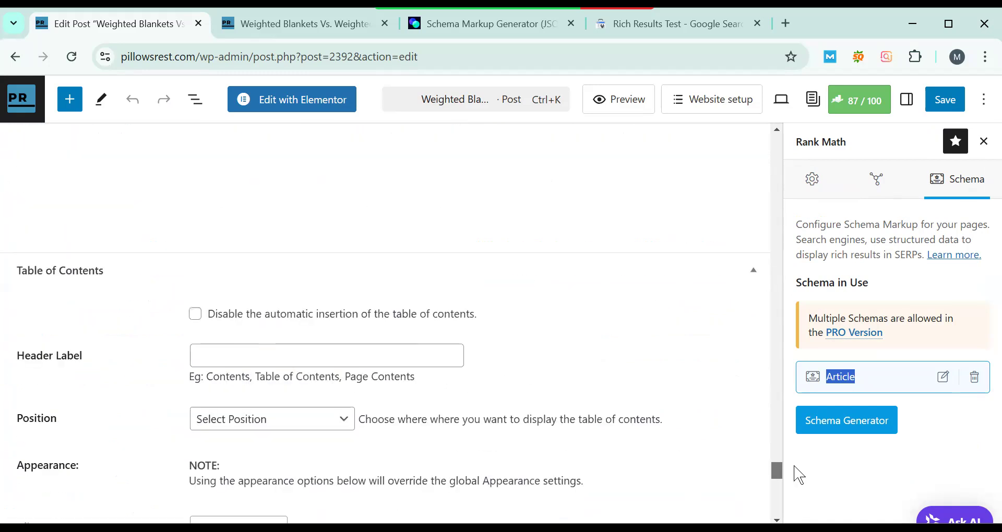
left_click(753, 272)
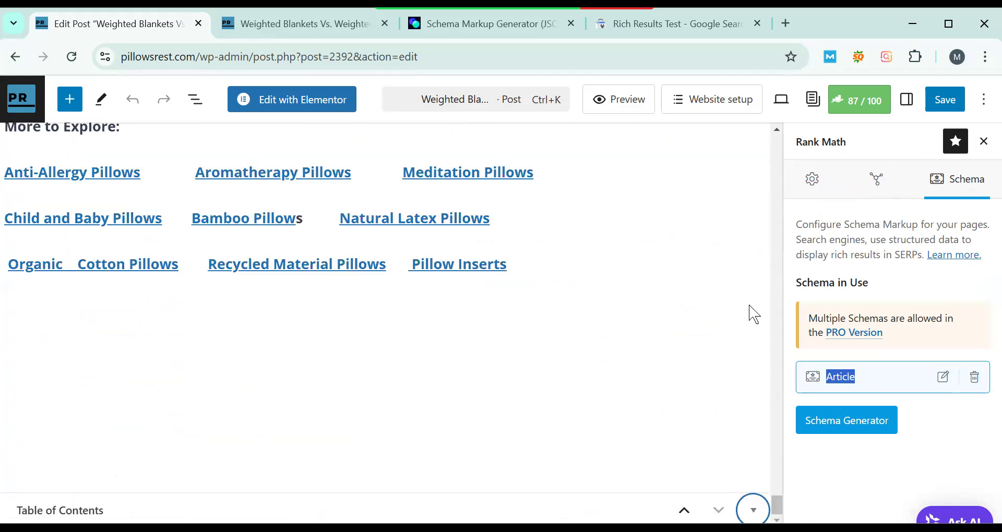
scroll(342, 327, "up", 4)
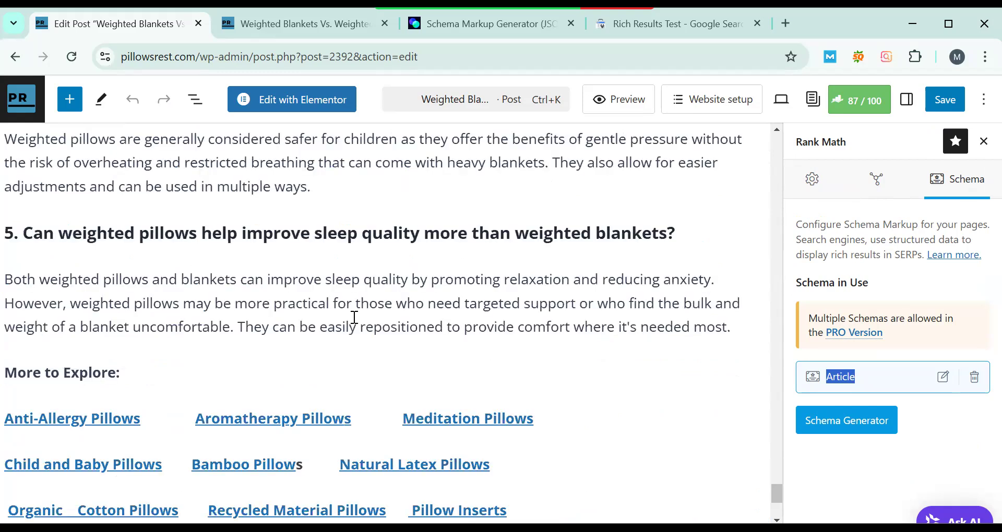
scroll(264, 257, "up", 15)
scroll(83, 214, "down", 6)
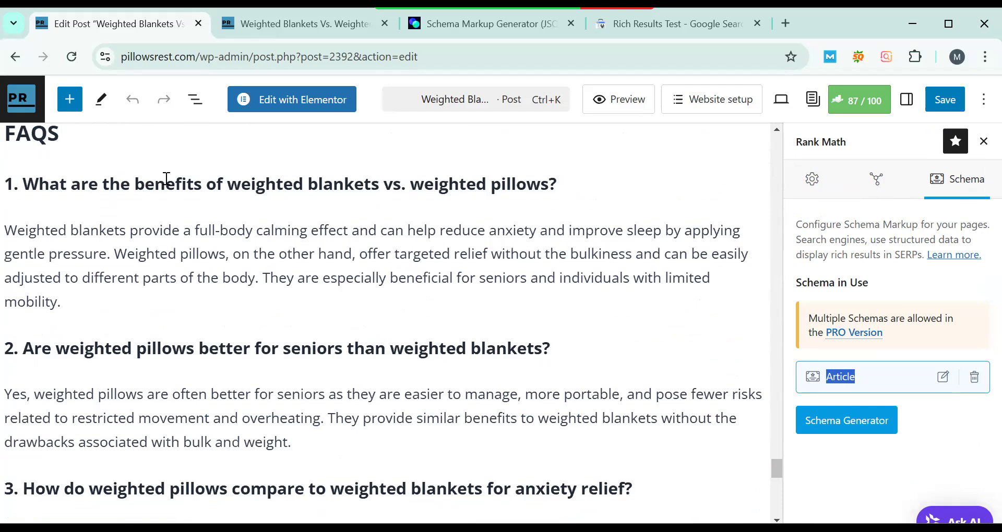
mouse_move(428, 219)
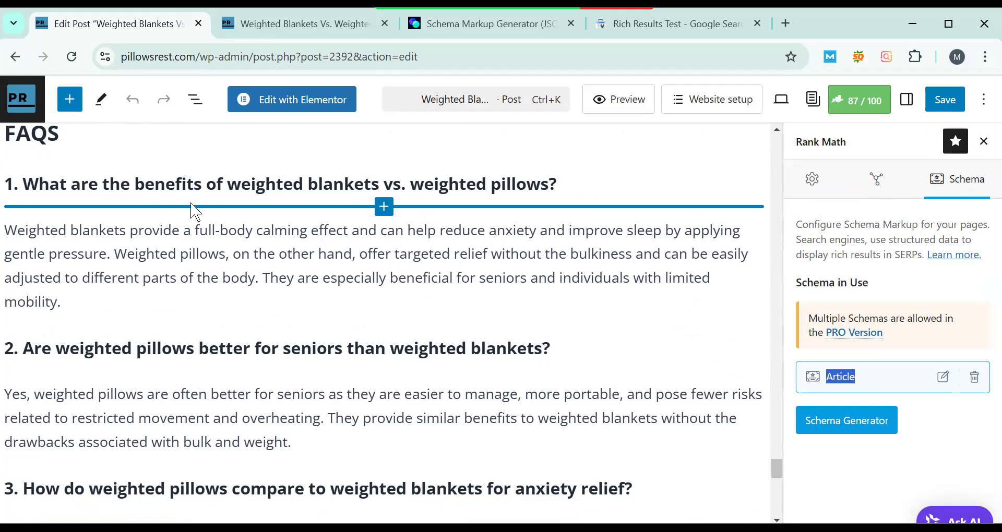
scroll(264, 319, "down", 1)
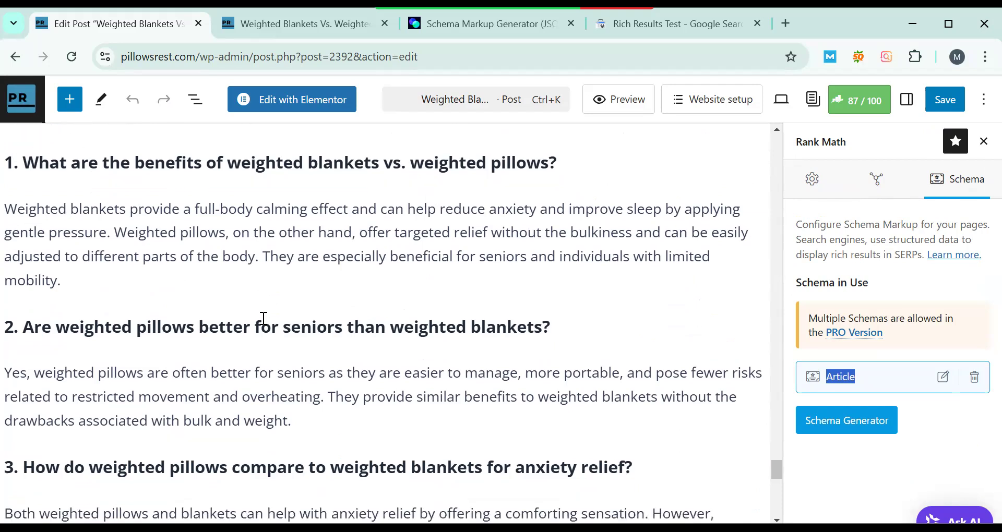
scroll(263, 318, "down", 3)
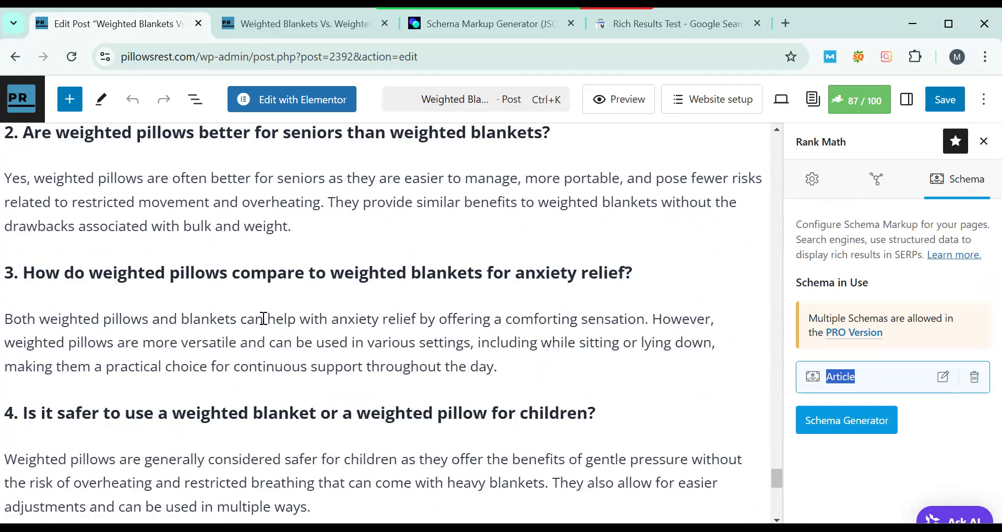
scroll(263, 318, "down", 10)
- Add an empty Custom HTML block at the end of the post, below the More to Explore links
left_click(331, 360)
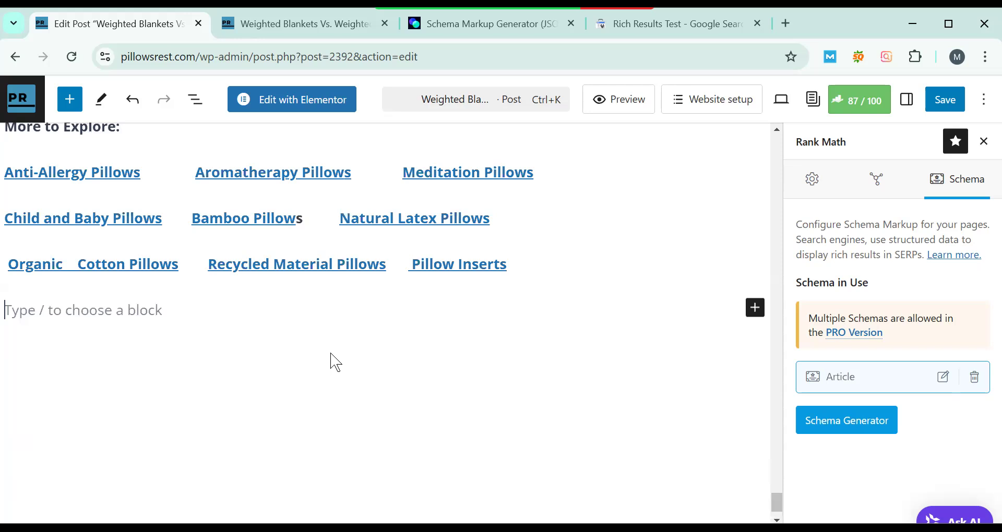
type("/cu")
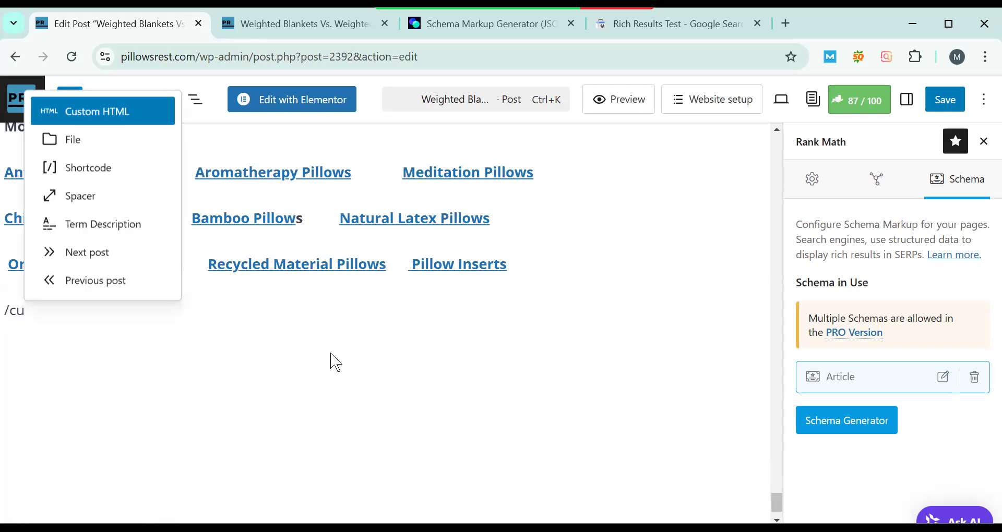
key("Return")
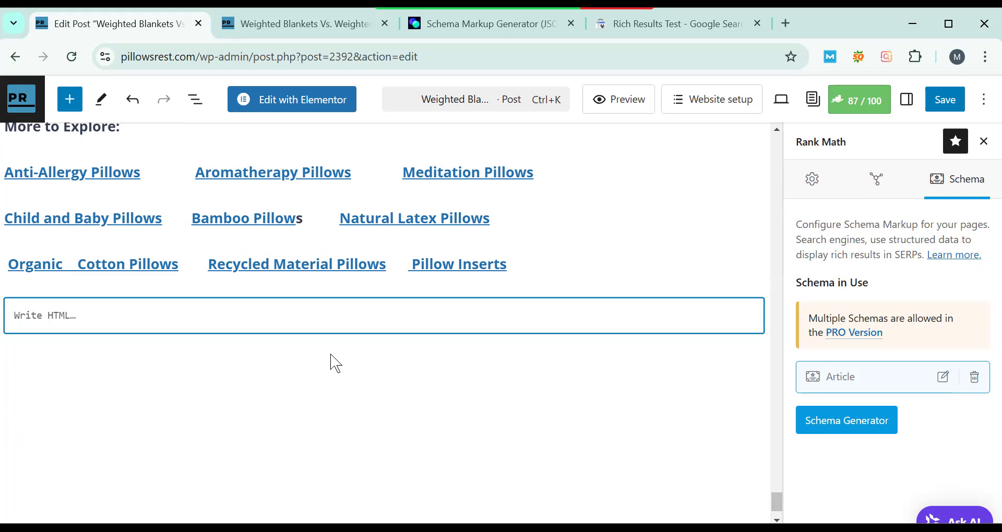
key("ctrl+s")
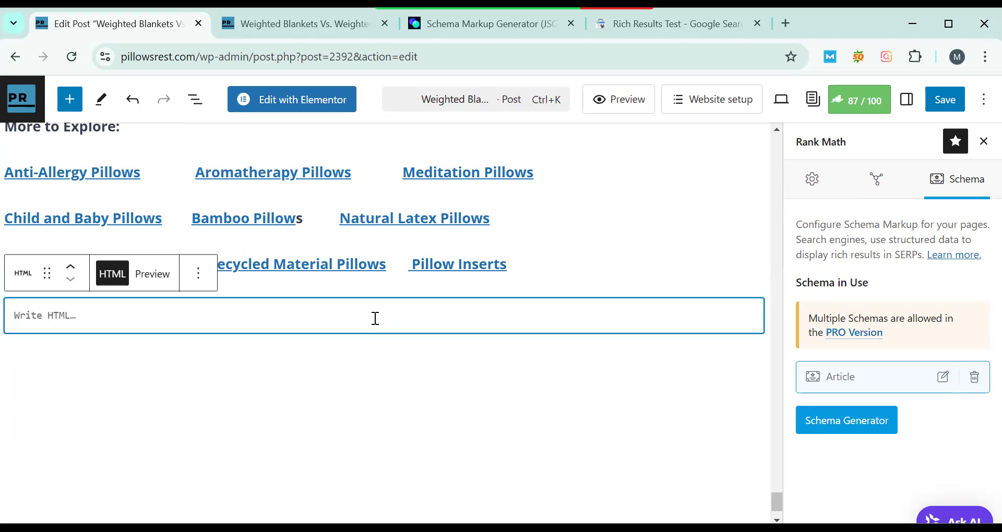
- Search Google in a new tab for "Schema Markup Generator", using the tool's page heading, and open the TechnicalSEO.com result
scroll(375, 318, "up", 1)
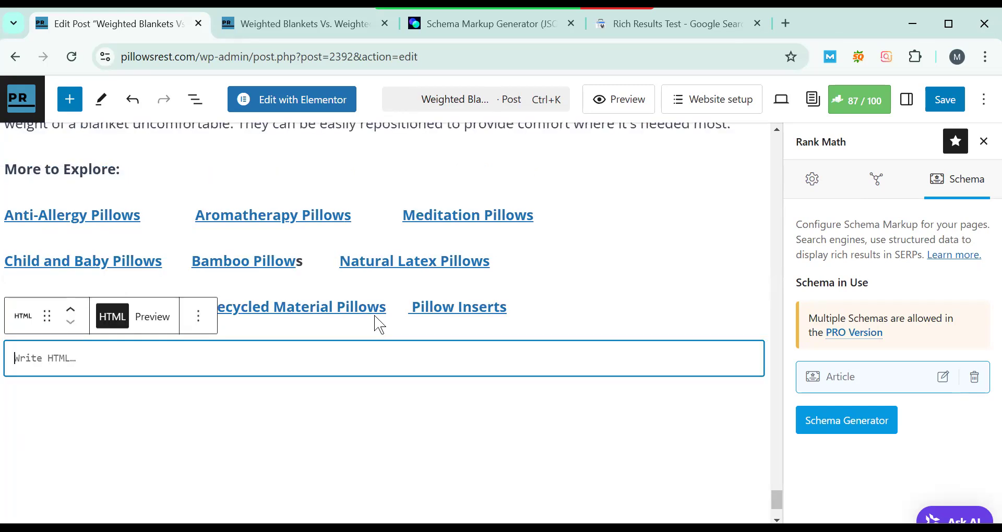
scroll(376, 326, "up", 4)
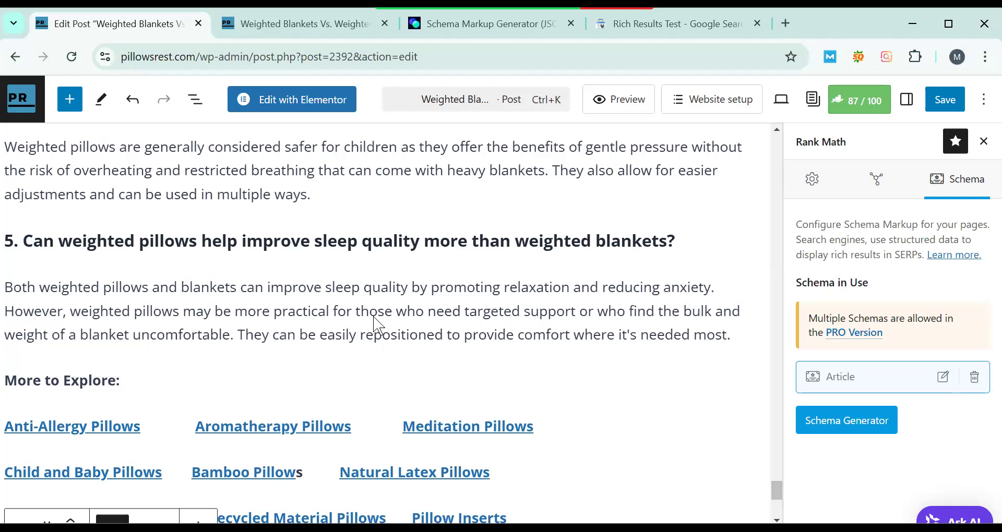
scroll(375, 326, "up", 1)
mouse_move(373, 318)
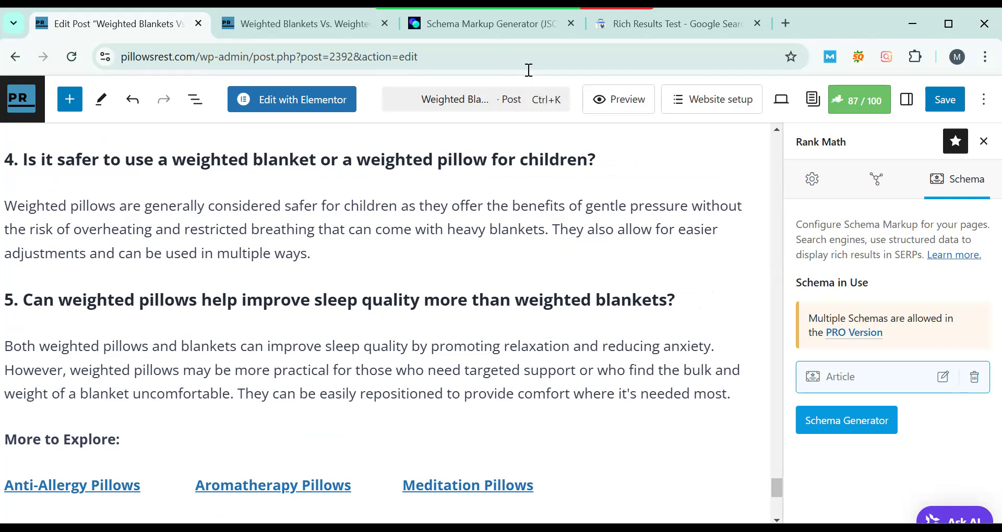
left_click(476, 23)
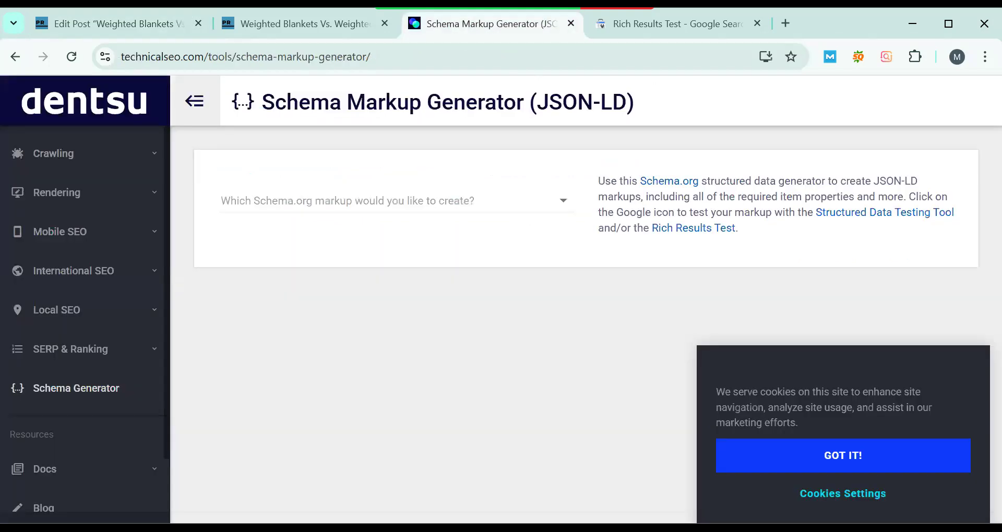
left_click_drag(263, 102, 524, 102)
key("ctrl+c")
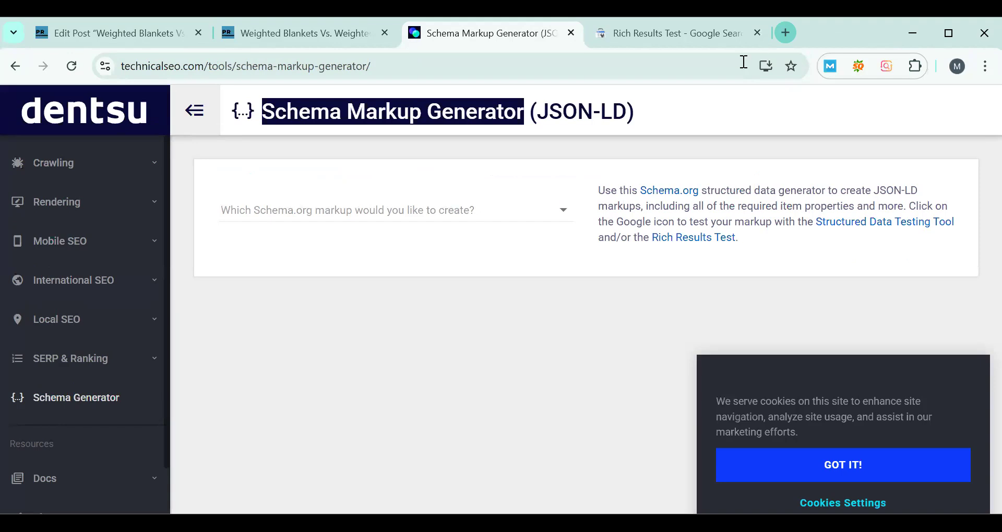
key("ctrl+t")
key("ctrl+v")
key("Return")
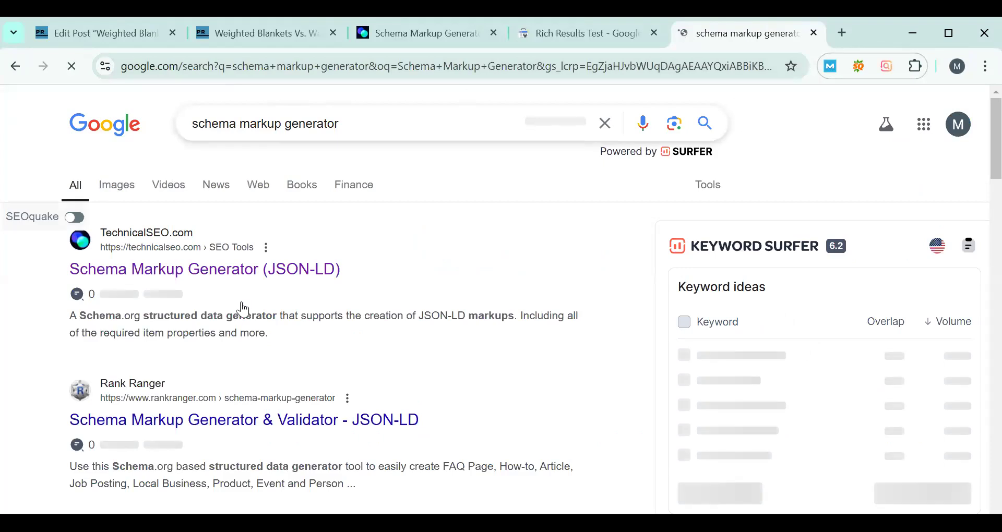
scroll(240, 303, "down", 5)
scroll(271, 243, "up", 5)
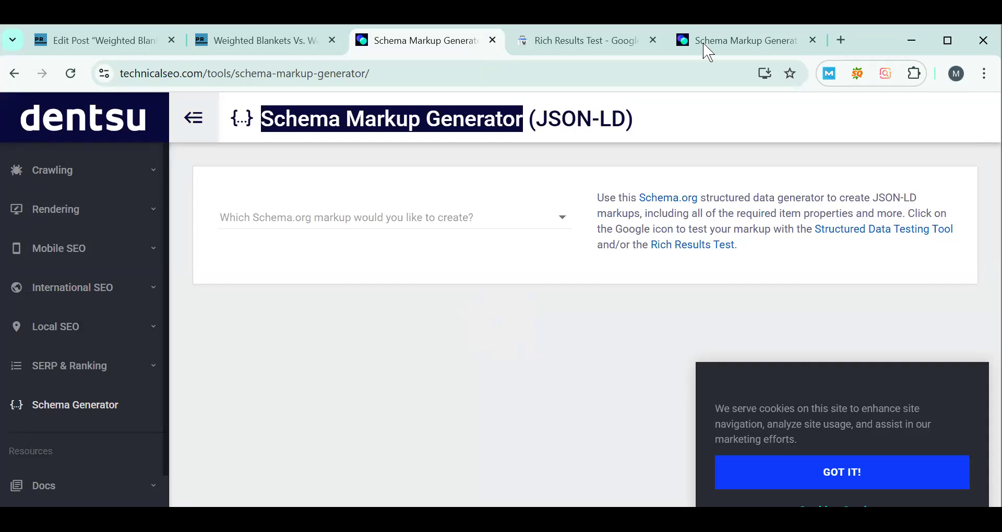
- Close the older duplicate generator tab and choose FAQ Page as the markup type in the newly opened one
key("ctrl+w")
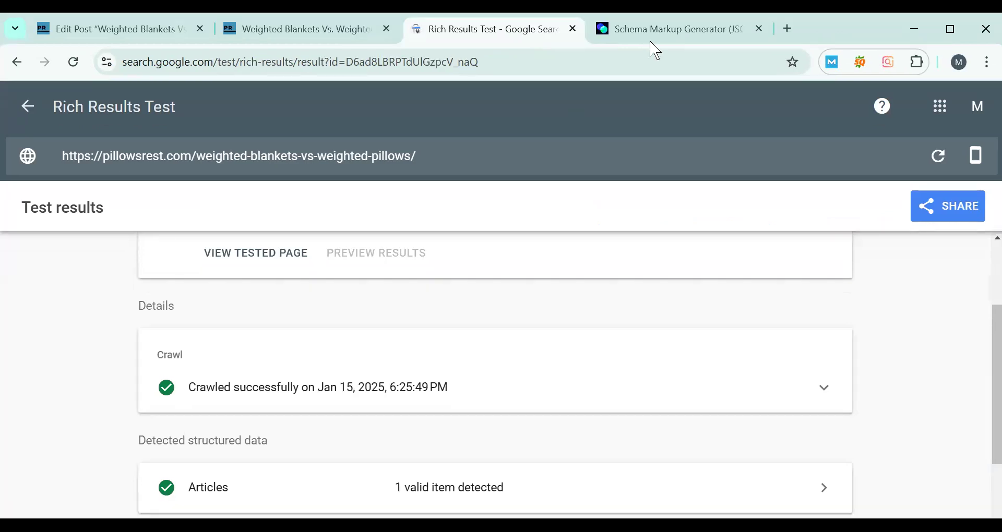
left_click(615, 42)
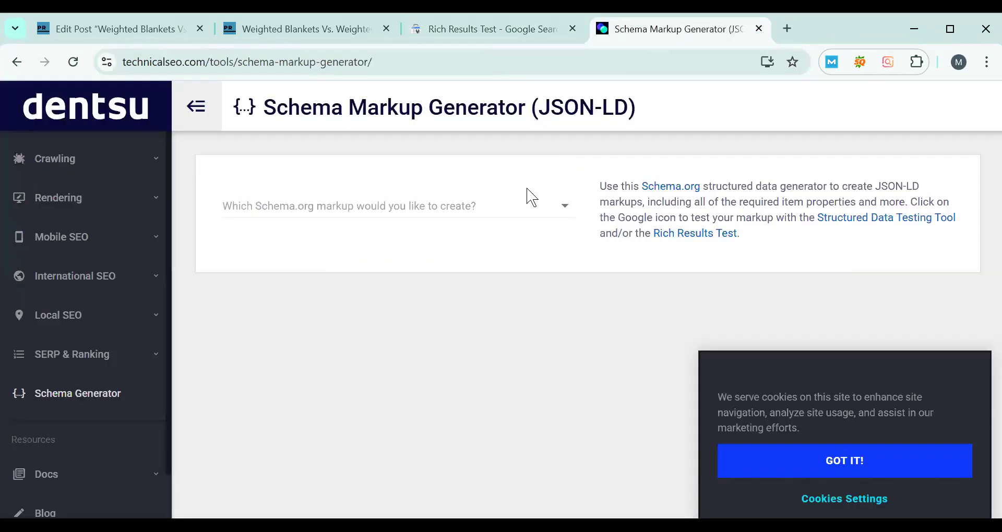
left_click(487, 210)
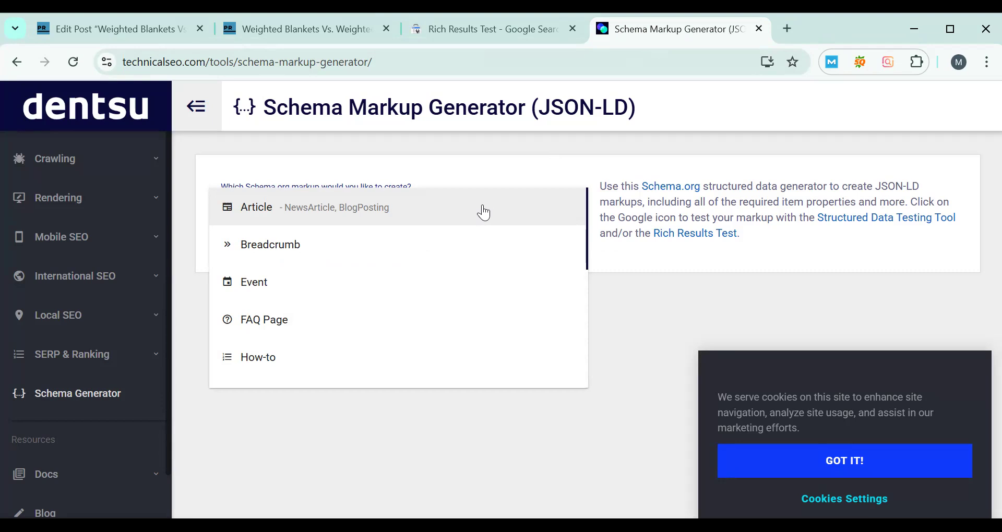
left_click(432, 295)
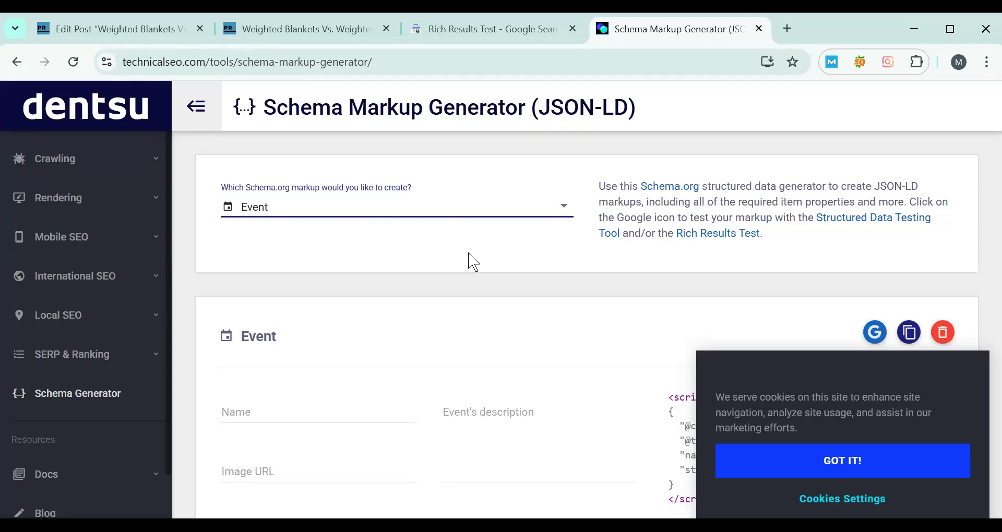
left_click(493, 211)
left_click(383, 254)
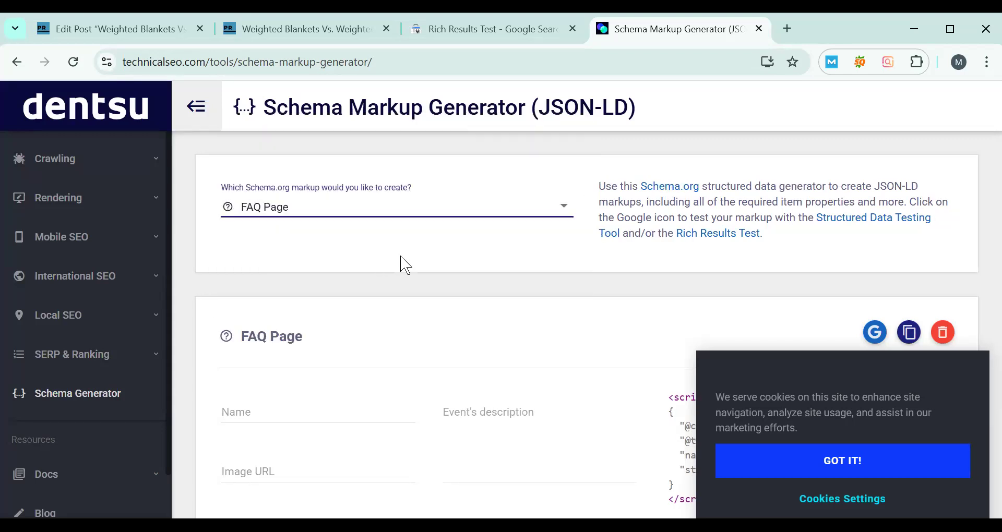
scroll(480, 272, "down", 3)
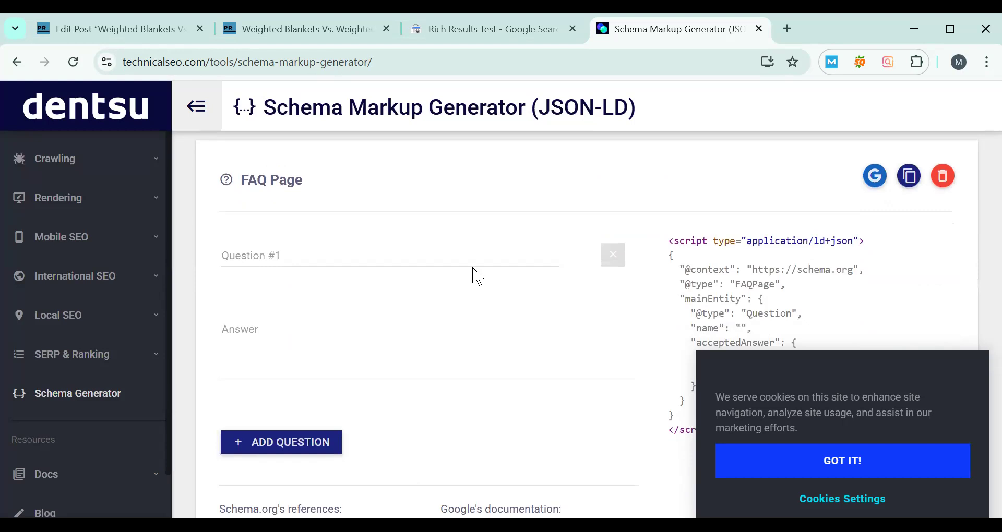
- Accept the generator site's cookie notice and locate the FAQs section on the published weighted blankets post
left_click(793, 461)
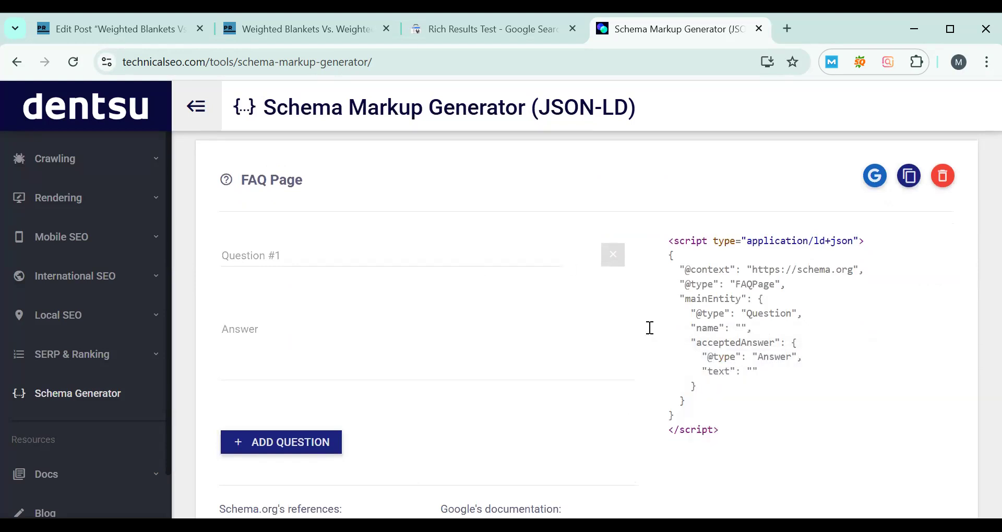
left_click(287, 42)
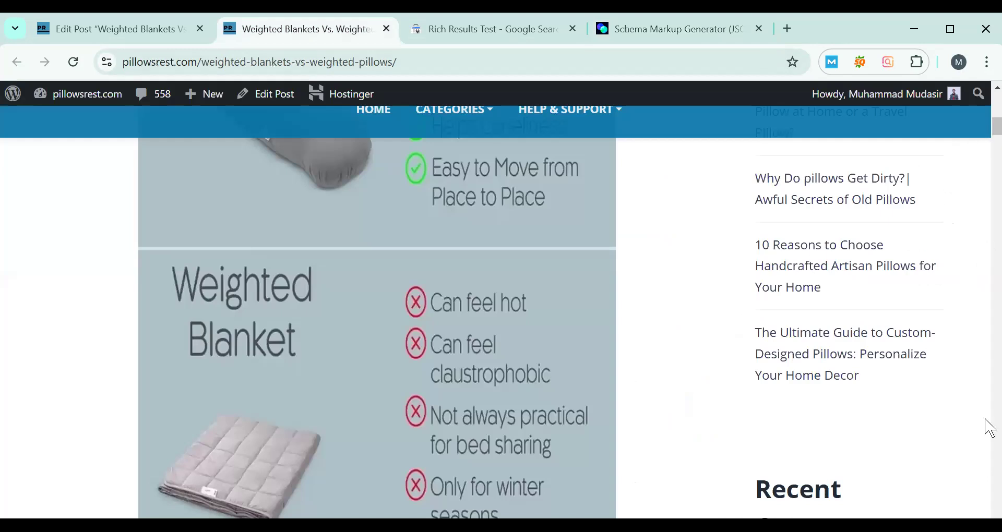
left_click(990, 434)
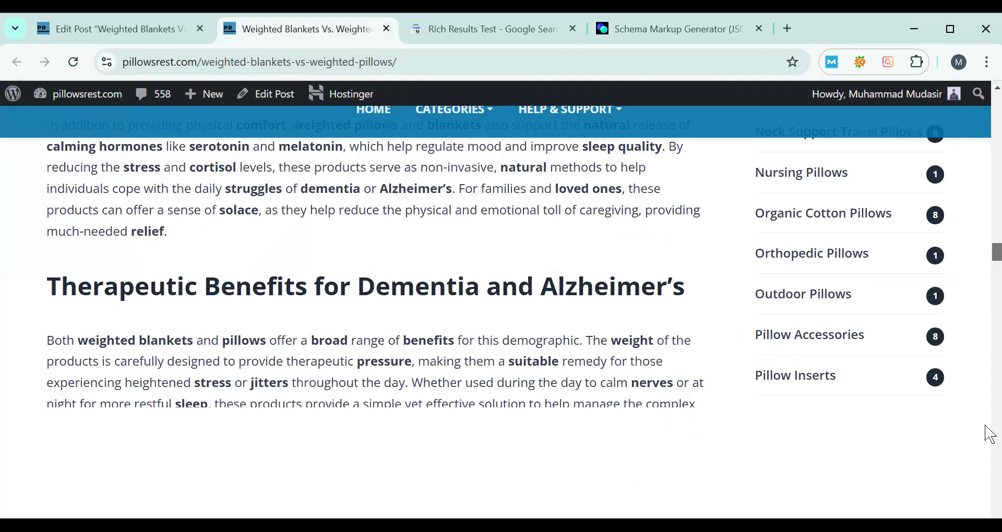
left_click_drag(986, 426, 985, 418)
scroll(313, 276, "down", 5)
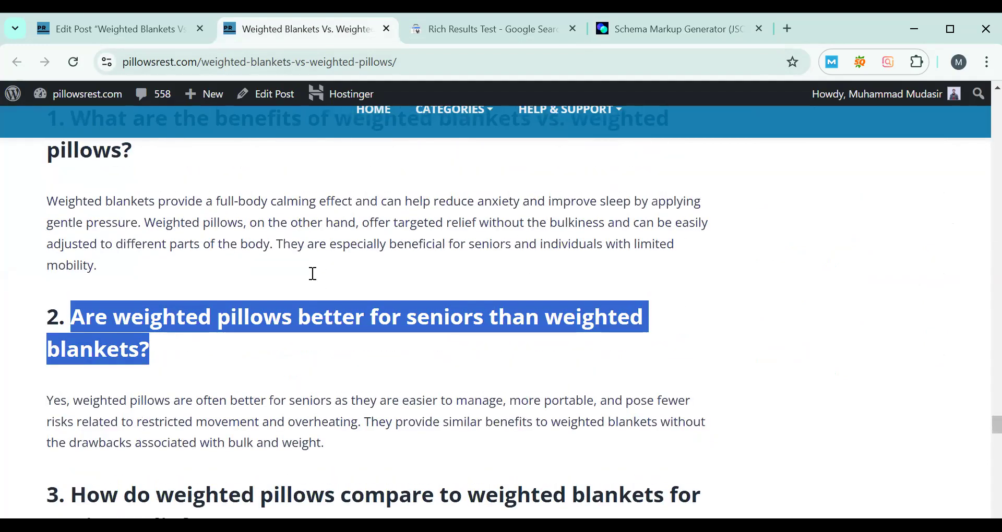
scroll(351, 237, "up", 6)
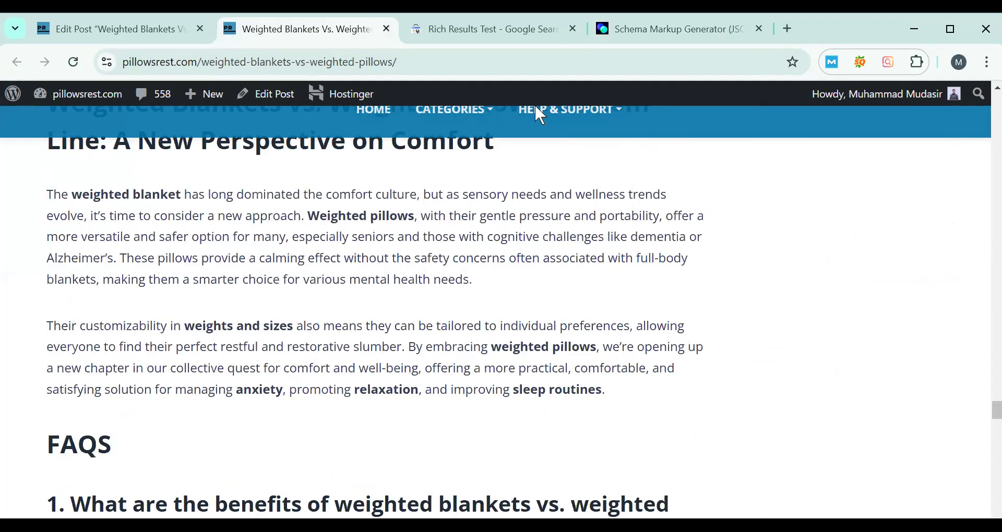
- Return to the Schema Markup Generator and change the markup type to Product
left_click(642, 31)
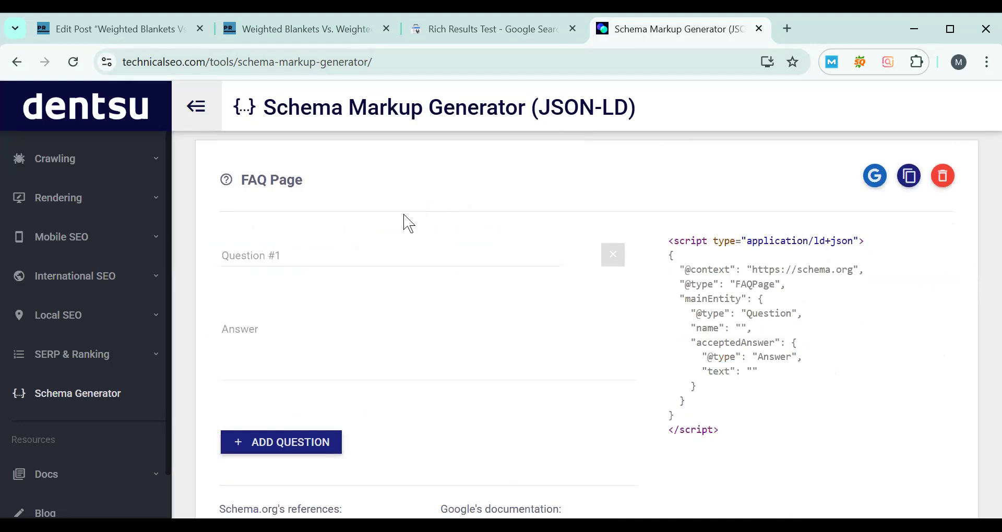
scroll(408, 224, "down", 3)
scroll(407, 221, "up", 6)
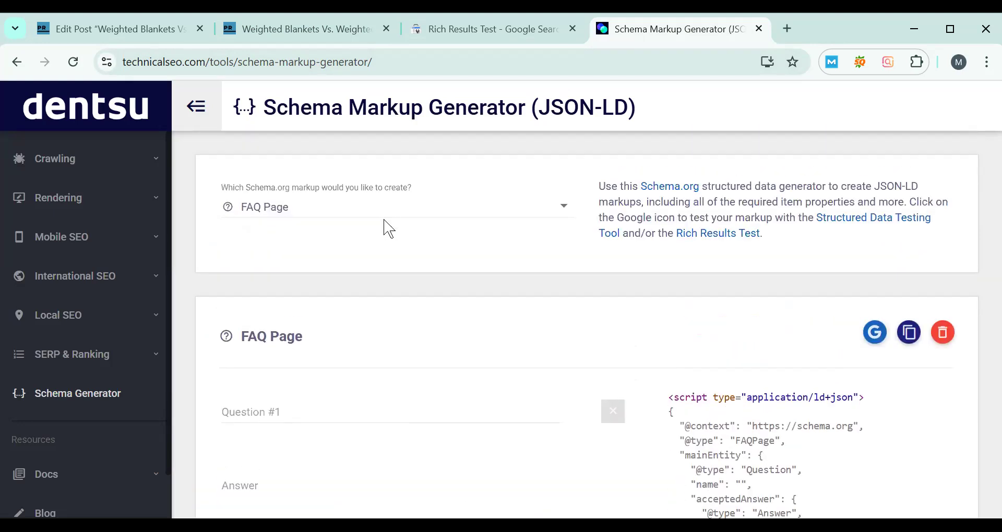
left_click(375, 202)
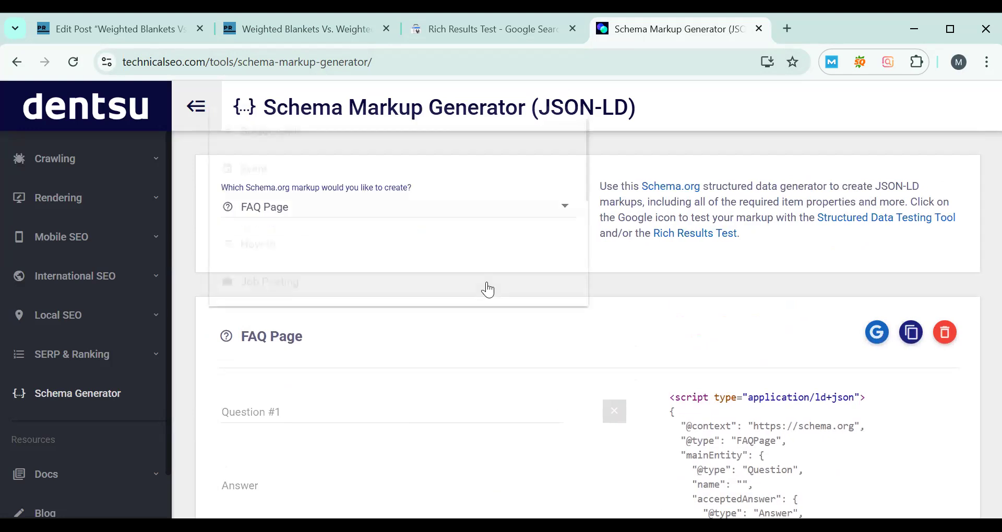
scroll(328, 170, "down", 3)
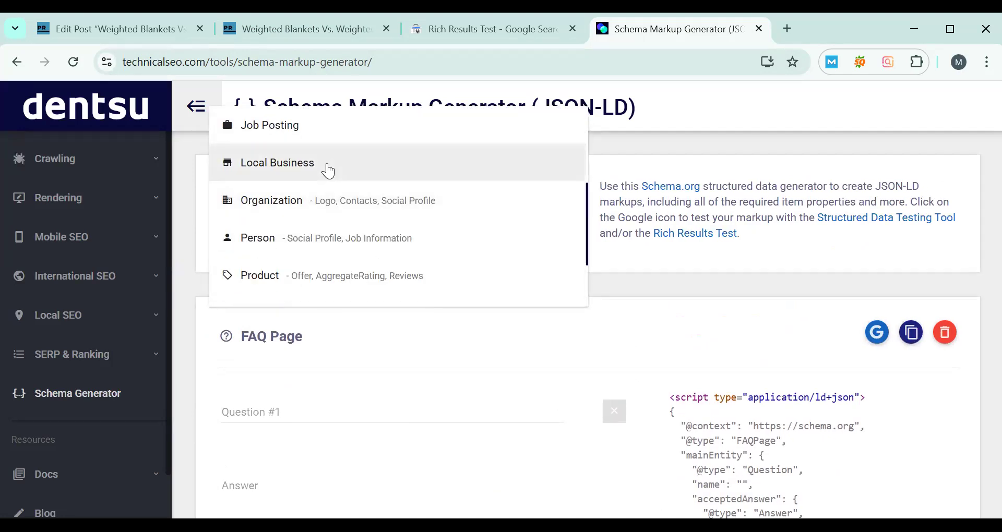
left_click(330, 278)
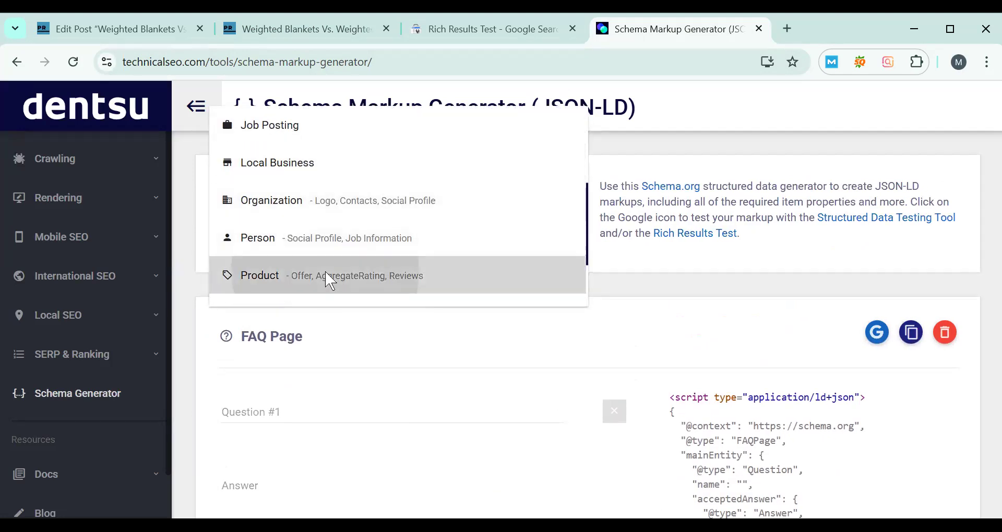
- Examine the Product markup fields for brand, description, offer and ratings, and add an empty review entry
scroll(429, 268, "down", 3)
scroll(412, 243, "down", 3)
scroll(409, 279, "up", 5)
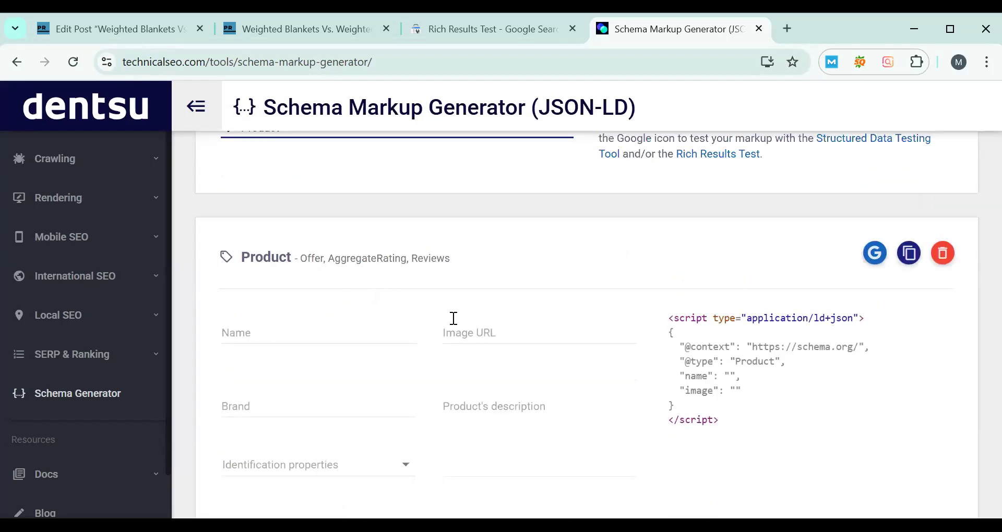
left_click(335, 406)
left_click(466, 408)
scroll(390, 311, "down", 3)
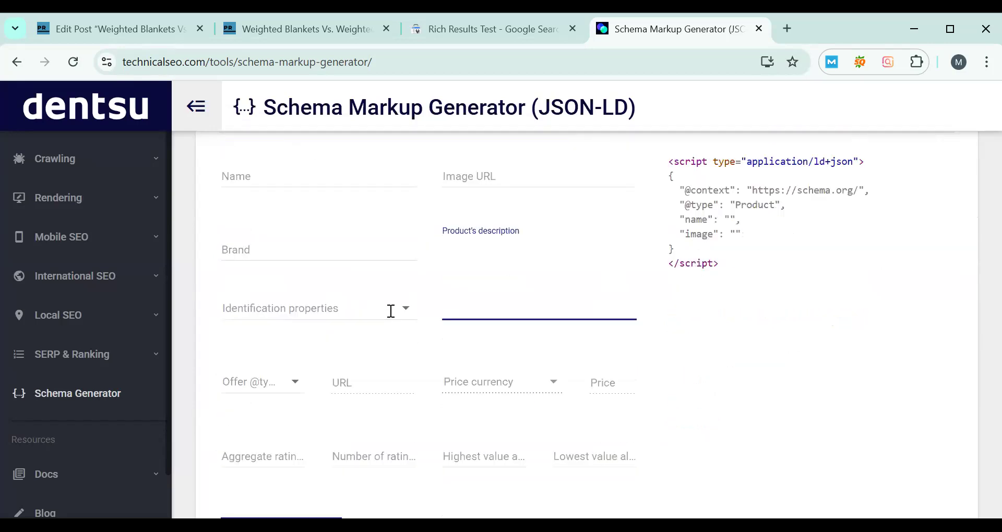
left_click(514, 308)
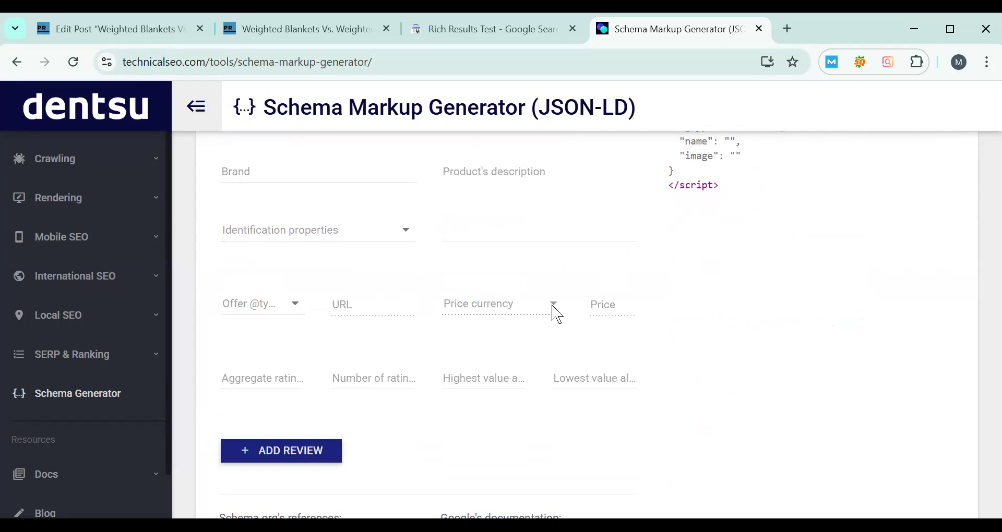
scroll(611, 347, "down", 3)
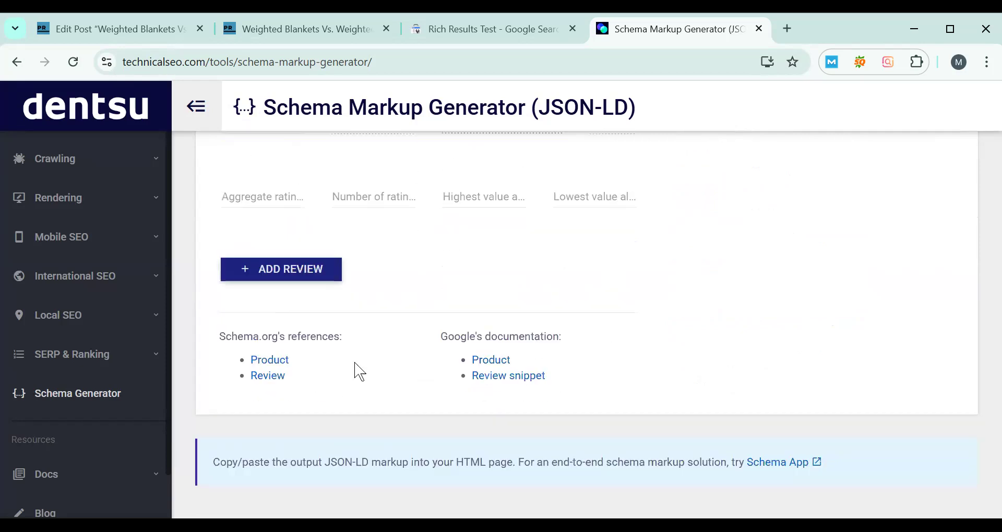
left_click(303, 268)
scroll(472, 318, "down", 4)
scroll(478, 325, "up", 6)
scroll(478, 326, "up", 7)
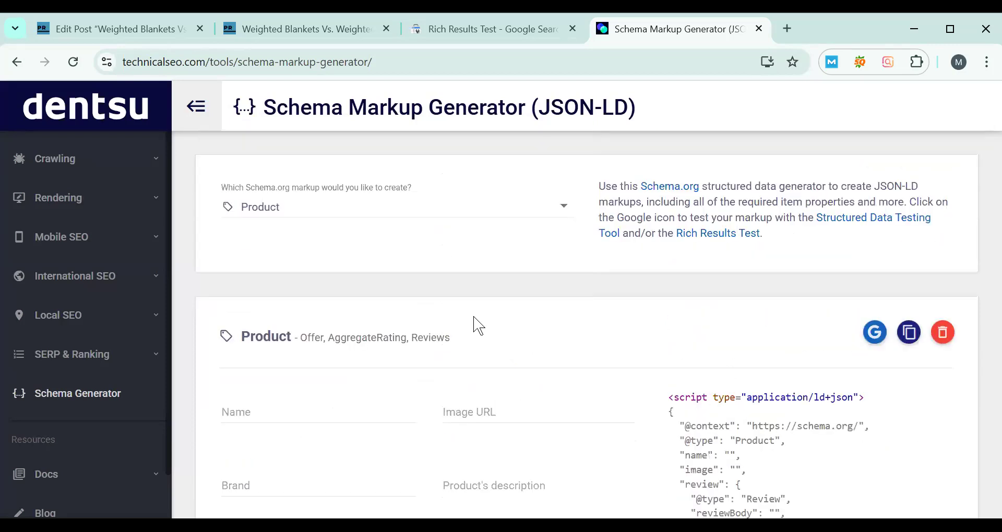
- Change the markup type from Product to Recipe
left_click(515, 218)
scroll(459, 228, "down", 1)
left_click(457, 229)
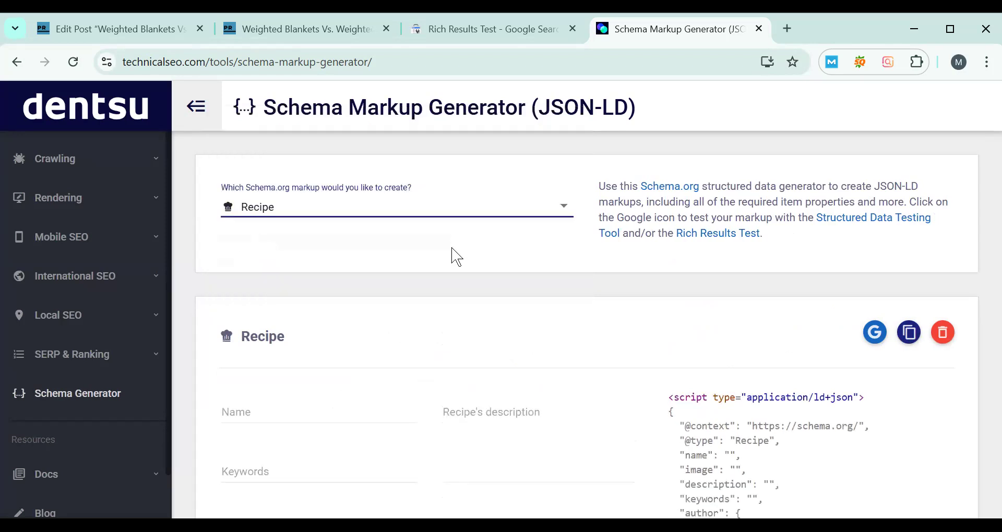
- Examine the Recipe markup fields, including keywords, video URLs, category options, nutrition, steps and ratings
scroll(458, 260, "down", 3)
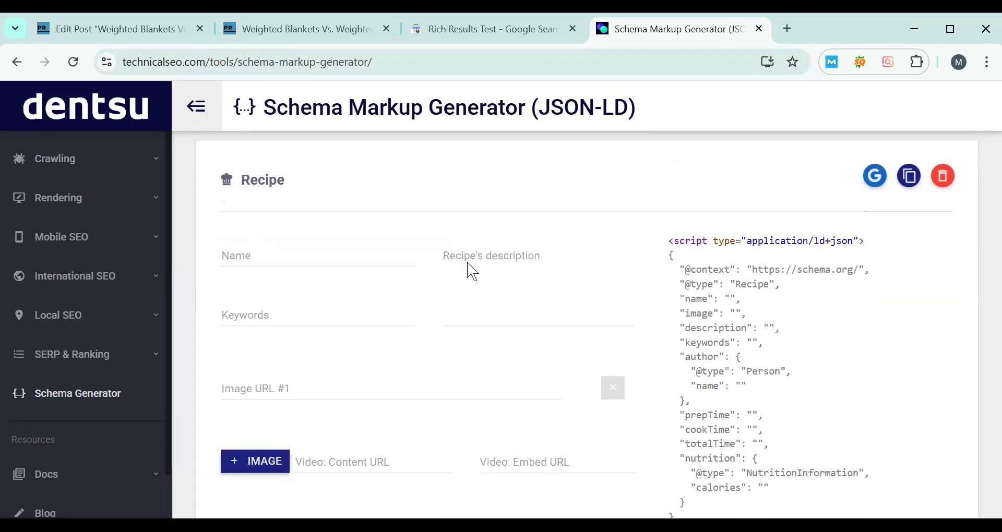
scroll(472, 271, "down", 3)
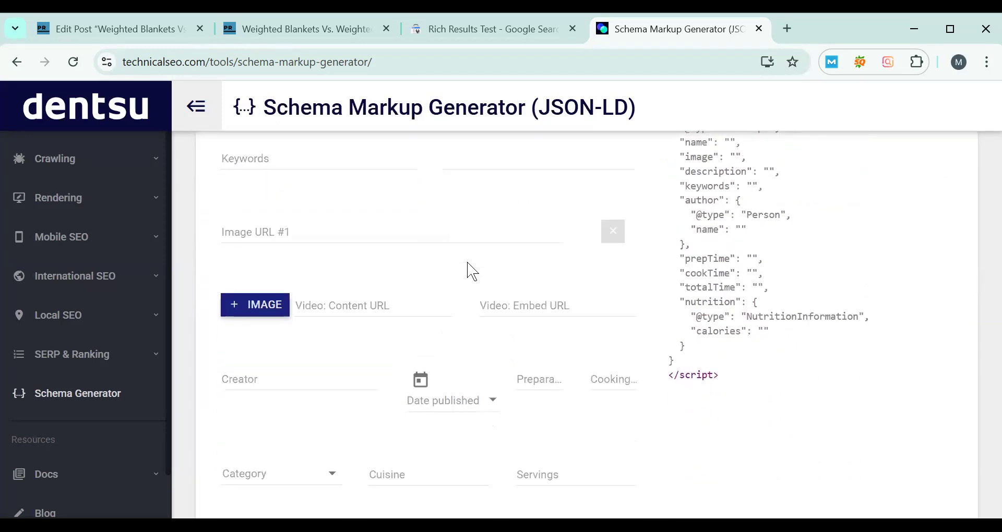
scroll(473, 271, "up", 3)
left_click(444, 319)
left_click(309, 315)
scroll(388, 313, "down", 2)
scroll(388, 304, "down", 6)
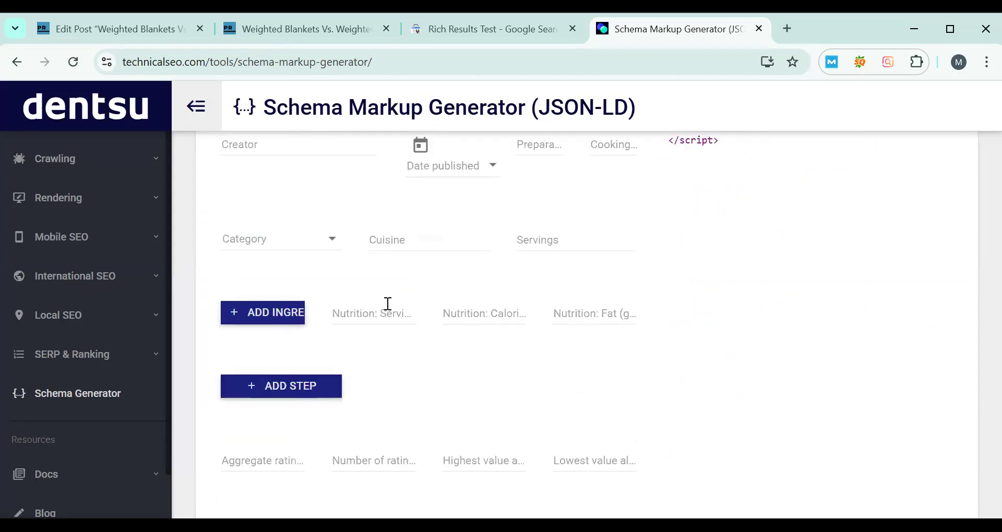
scroll(387, 304, "up", 3)
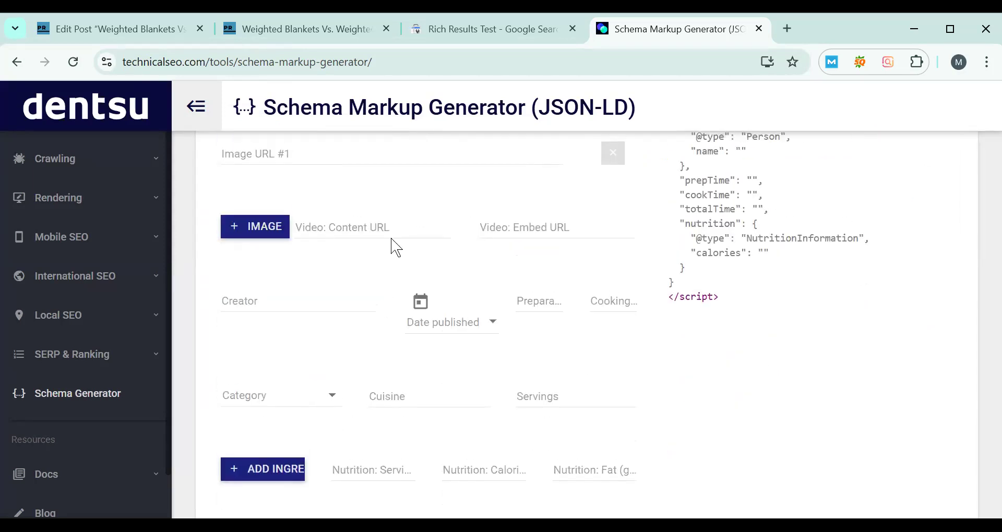
left_click(415, 240)
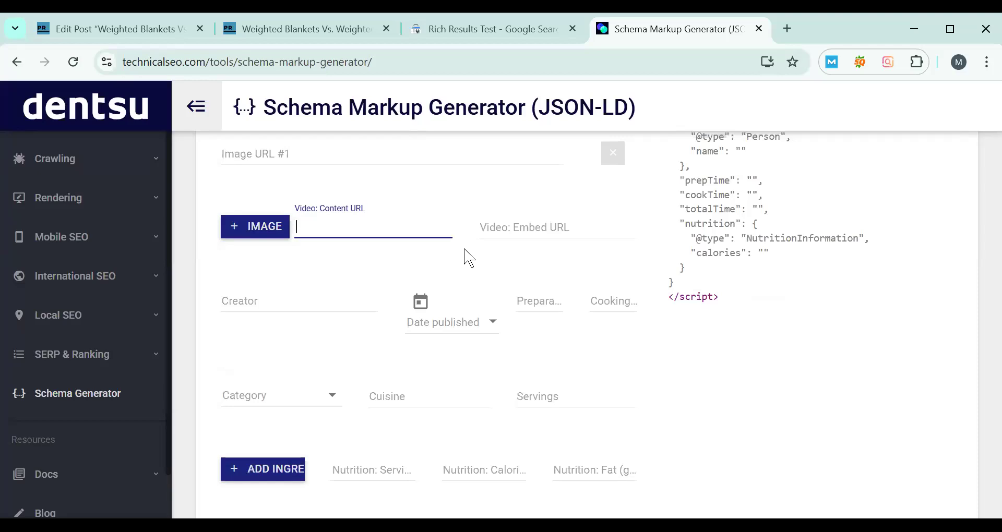
scroll(332, 238, "down", 3)
left_click(326, 238)
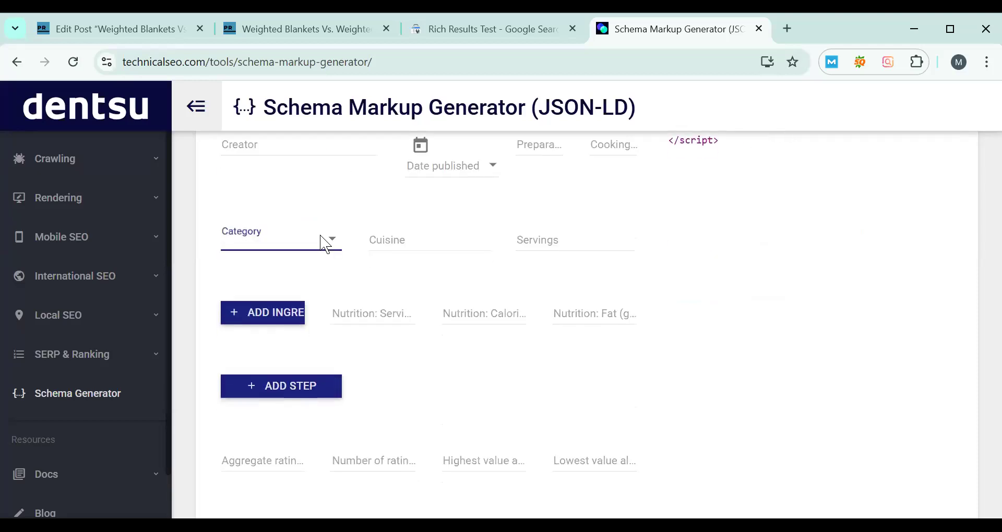
left_click(449, 235)
scroll(565, 226, "up", 2)
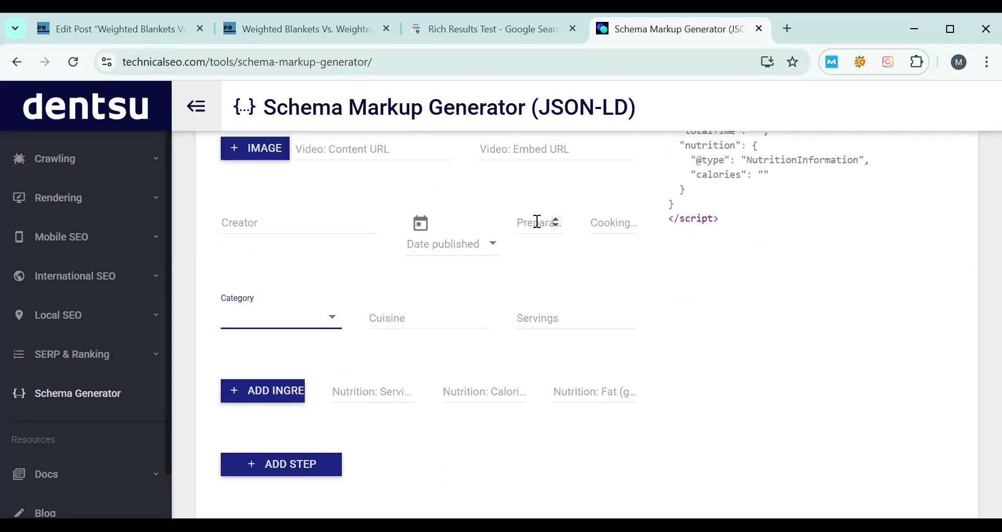
scroll(547, 240, "down", 6)
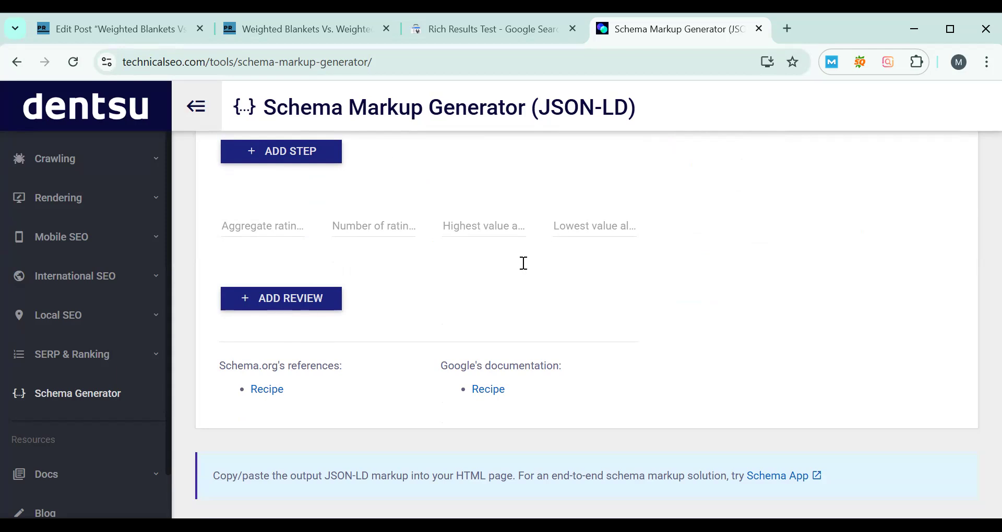
scroll(523, 264, "up", 6)
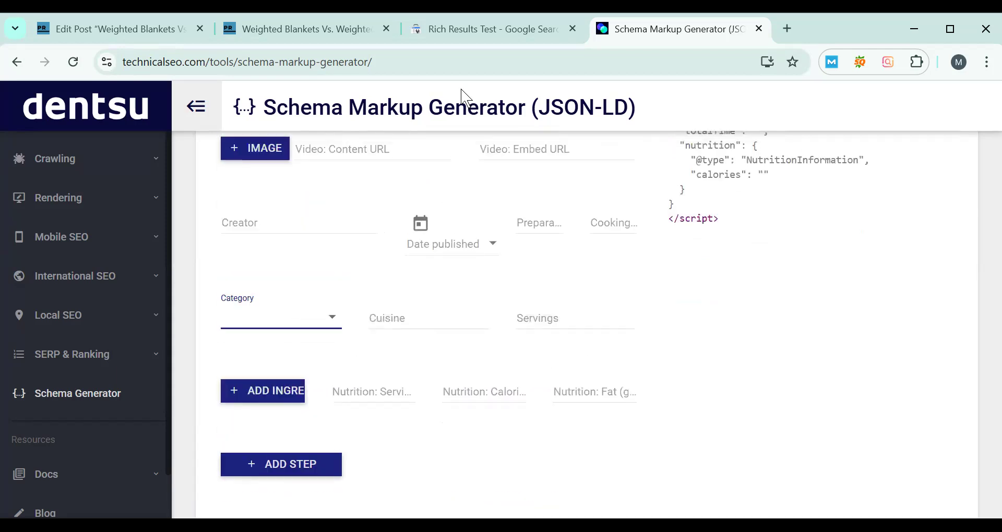
scroll(443, 217, "up", 8)
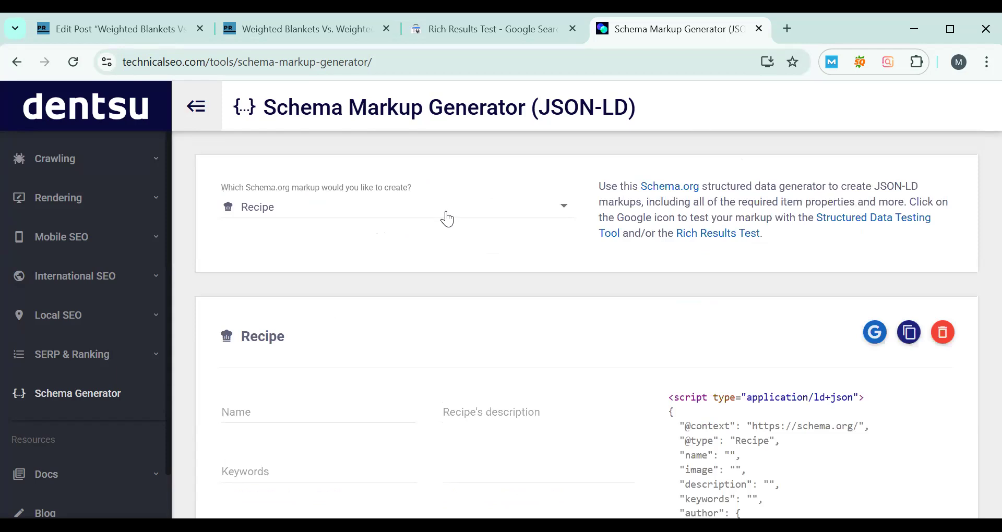
- Set the markup type back to FAQ Page
left_click(451, 214)
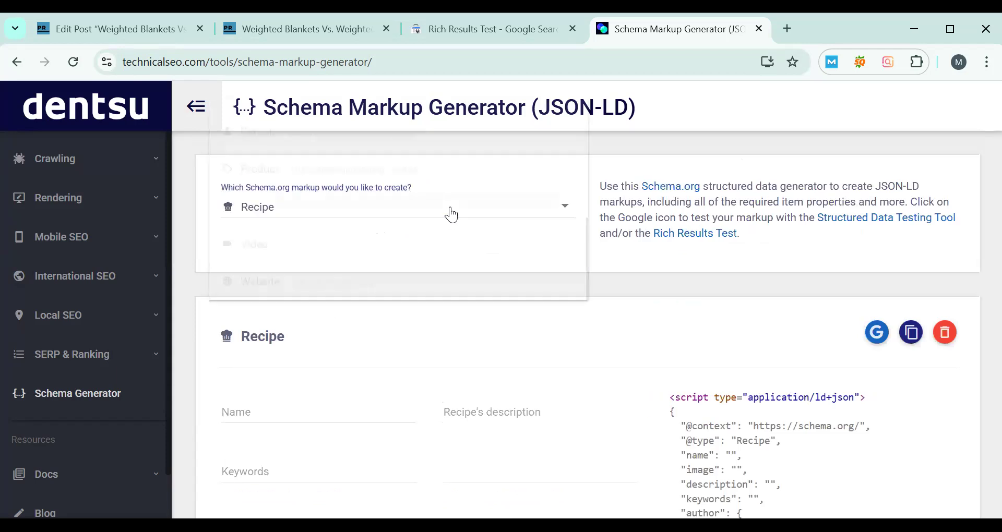
scroll(422, 244, "up", 5)
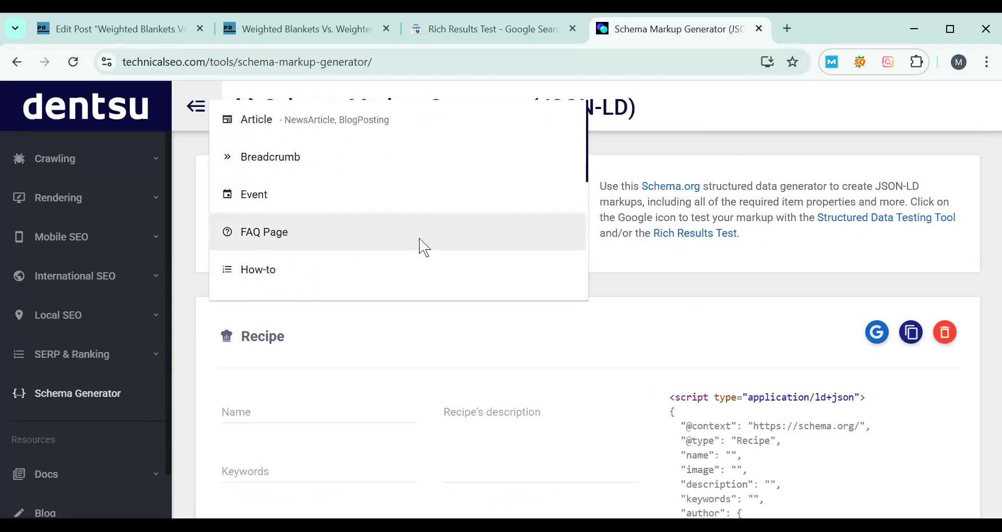
left_click(425, 244)
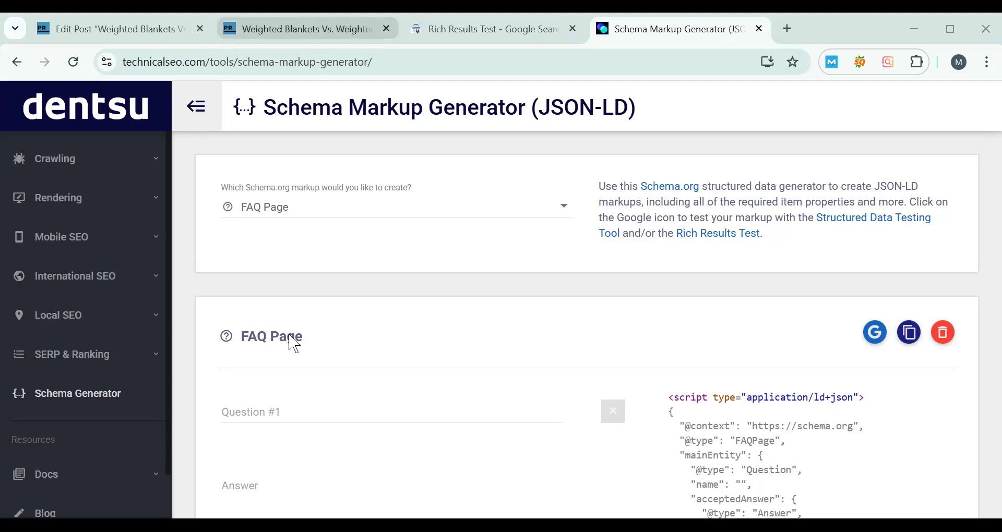
- In the Rich Results Test tab, search Google for "schema markup validator" and open Google Search Central's Schema Markup Testing Tool result
left_click(308, 29)
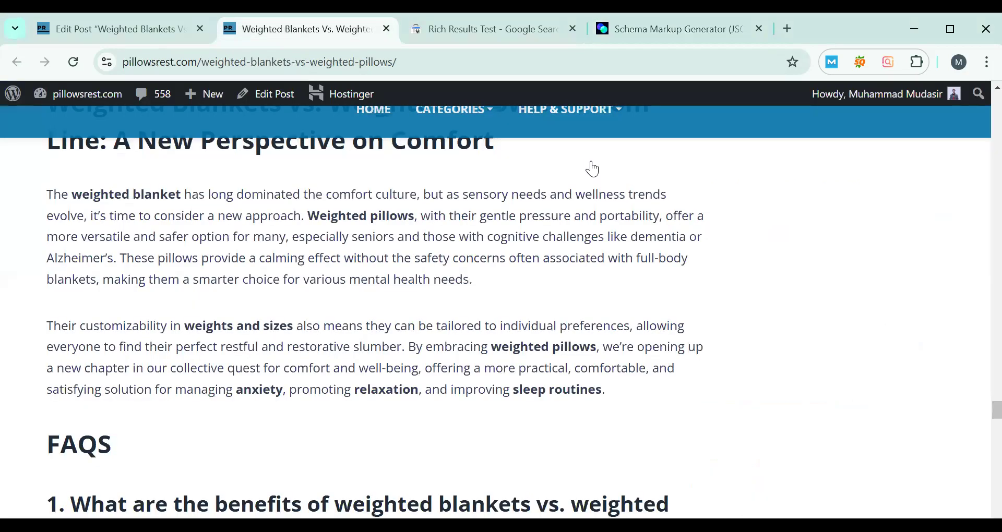
left_click(340, 57)
key("ctrl+c")
left_click(529, 35)
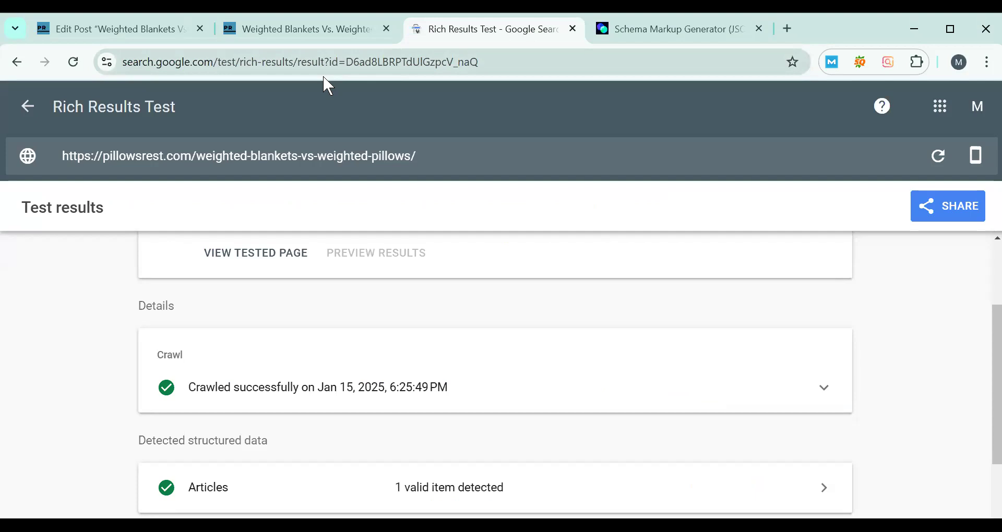
left_click(405, 67)
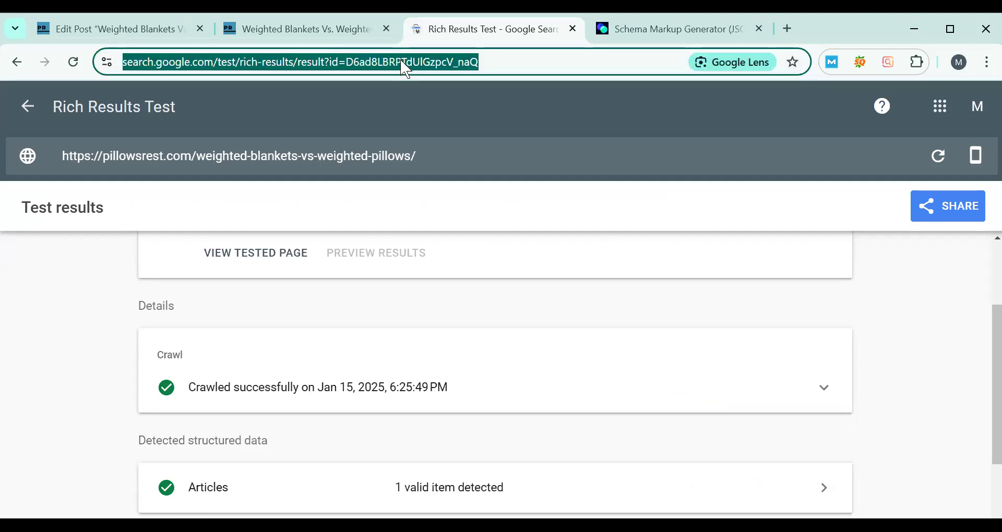
type("schema markup validator")
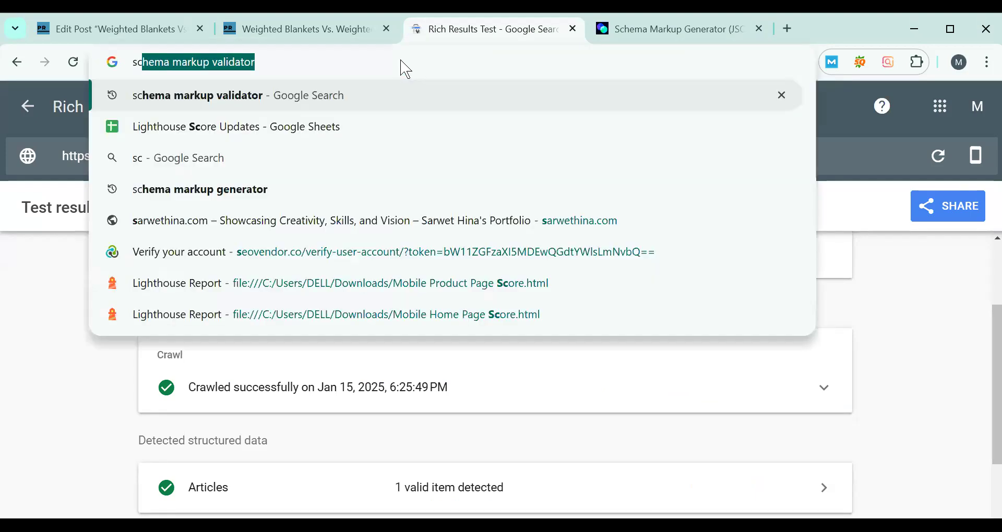
key("Return")
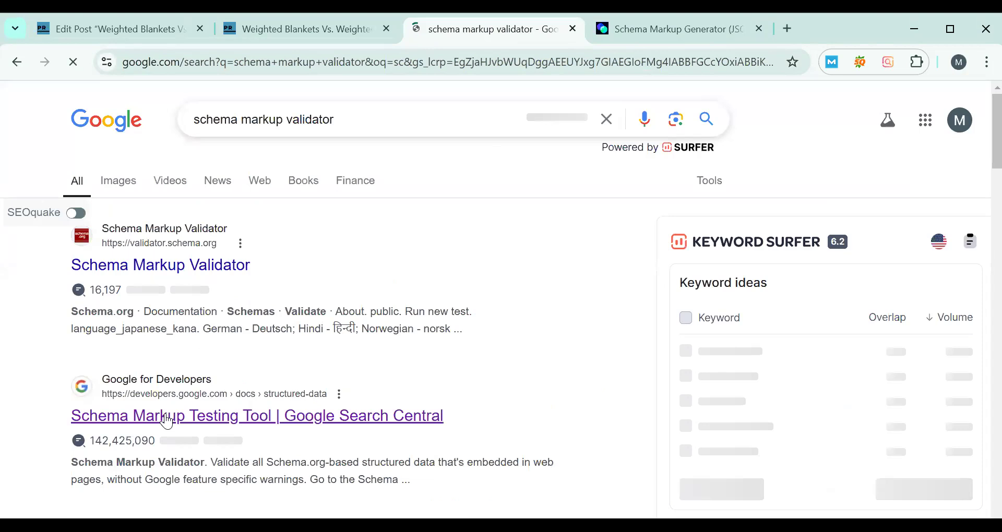
left_click(167, 417)
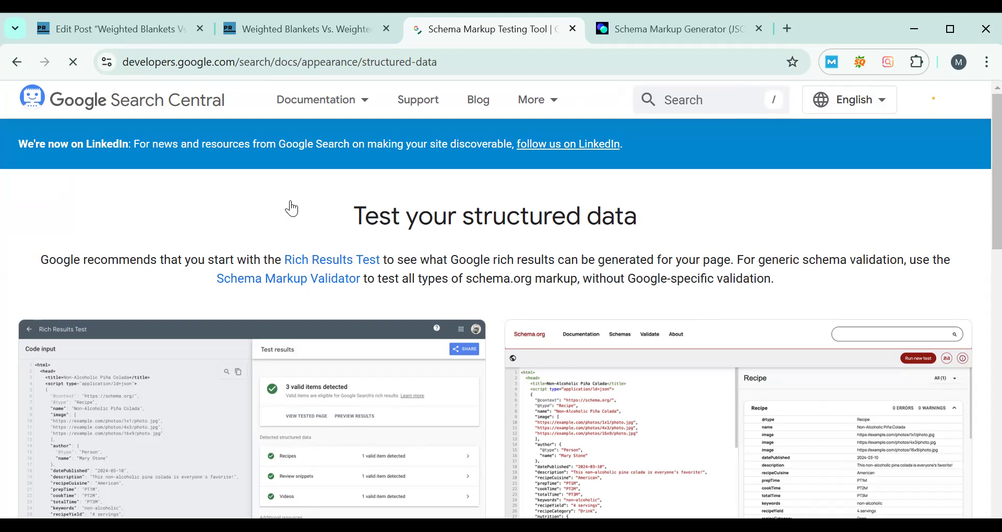
scroll(292, 209, "down", 2)
scroll(291, 208, "down", 2)
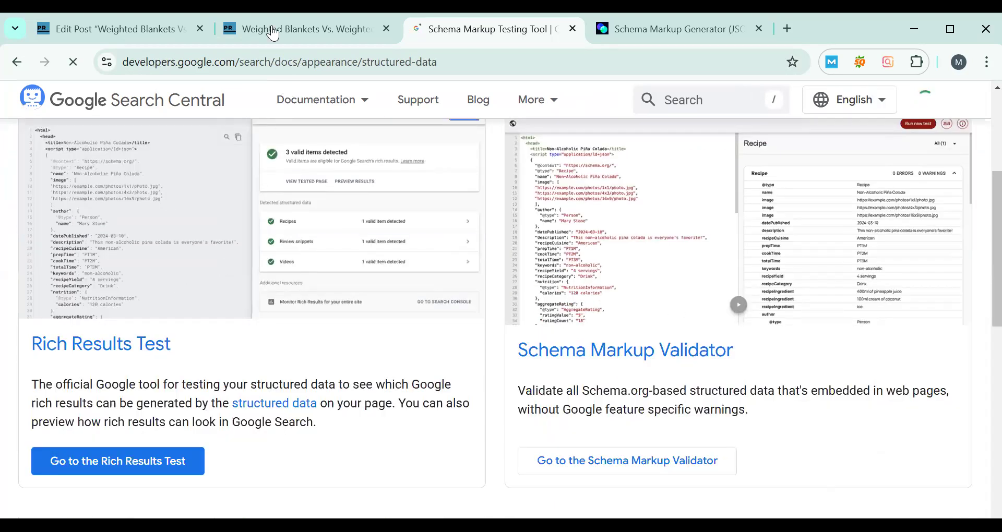
left_click(139, 469)
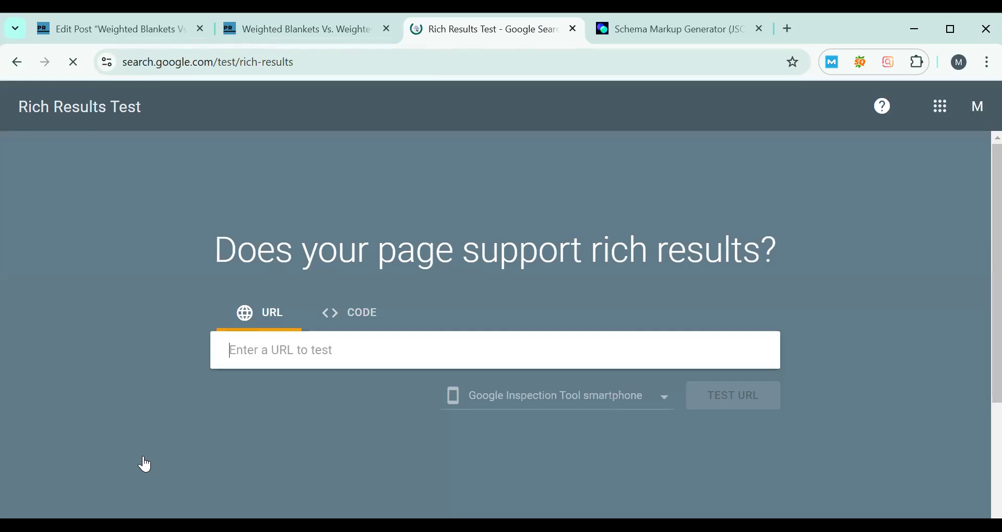
key("ctrl+v")
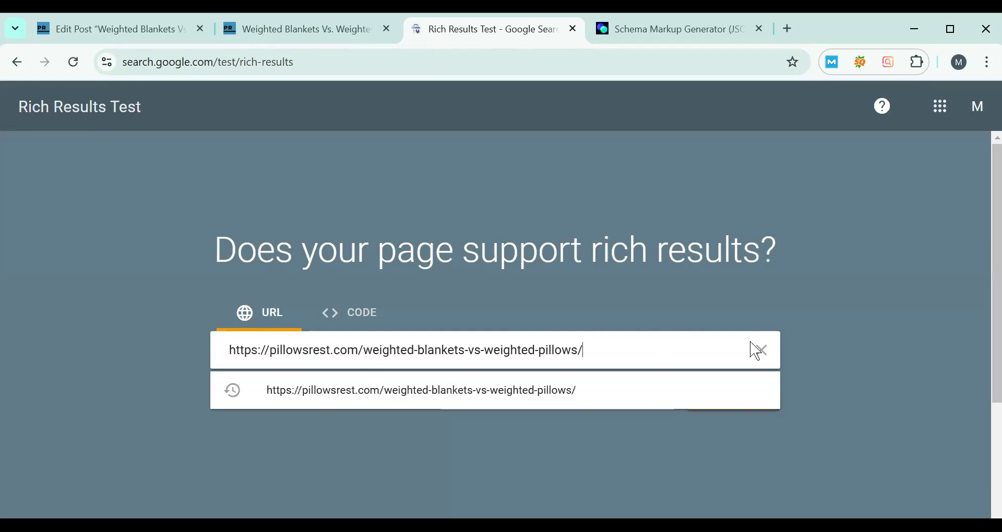
left_click(792, 349)
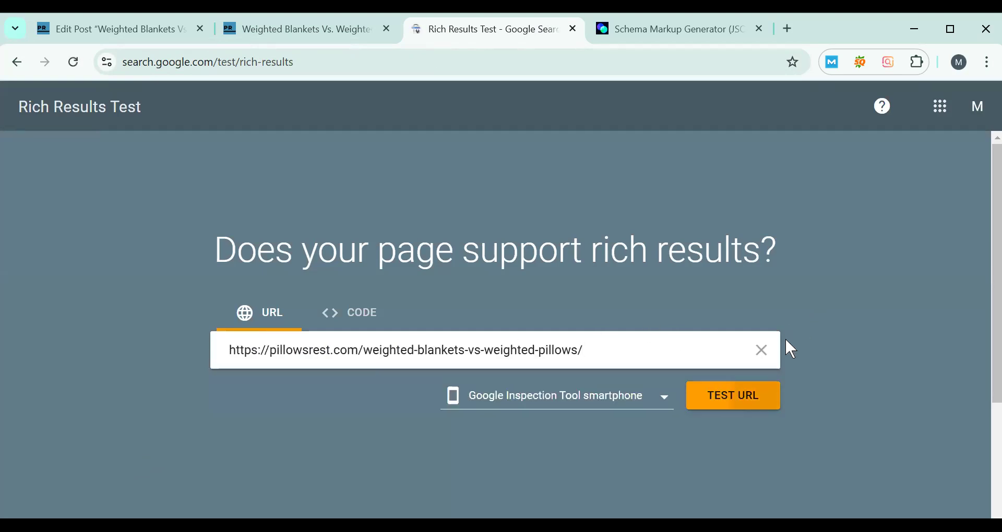
left_click(772, 407)
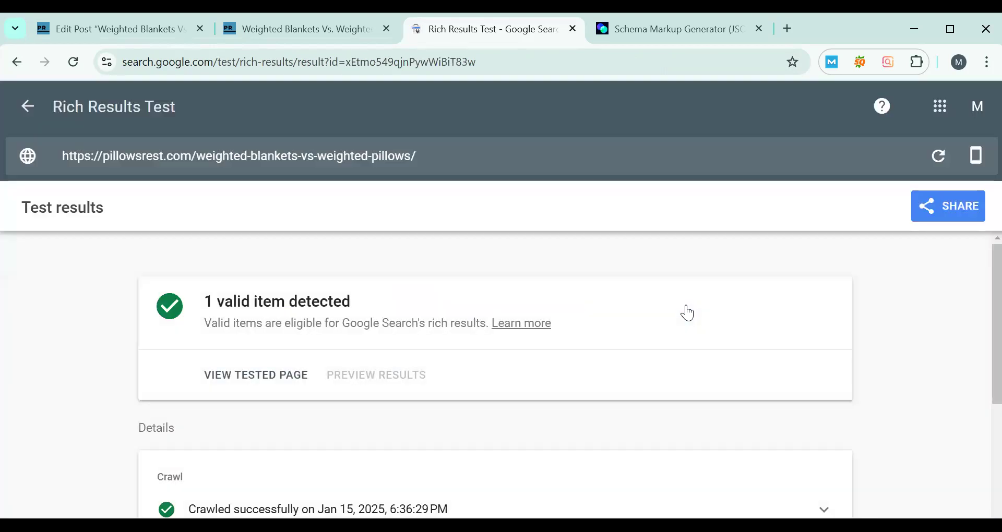
- Open the detected Articles result and examine the item's properties, including headline, keywords, dates, author, publisher and description
scroll(329, 336, "down", 5)
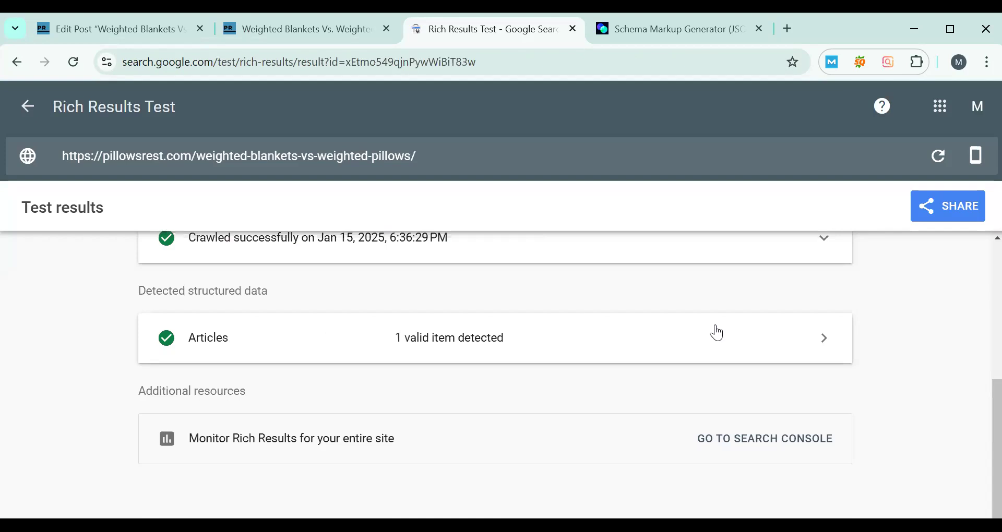
left_click(768, 340)
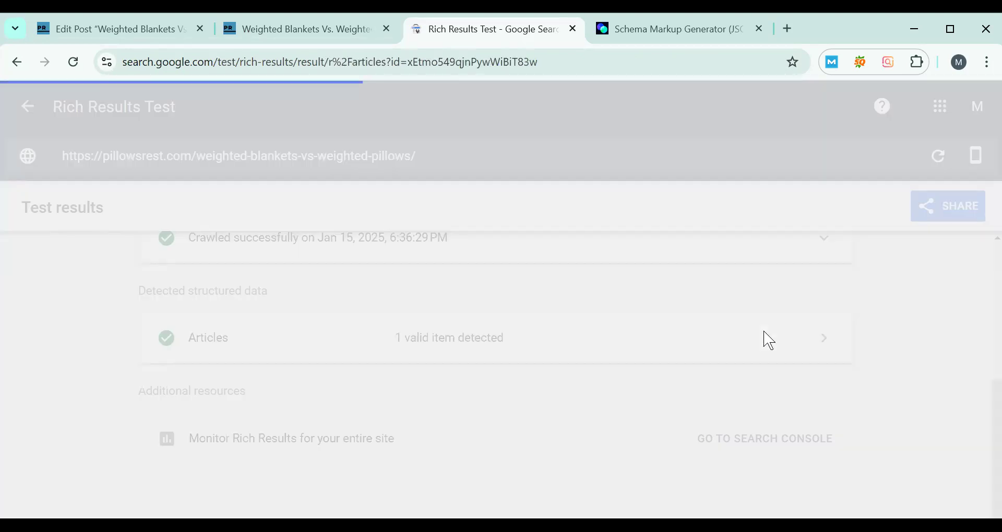
scroll(530, 358, "down", 3)
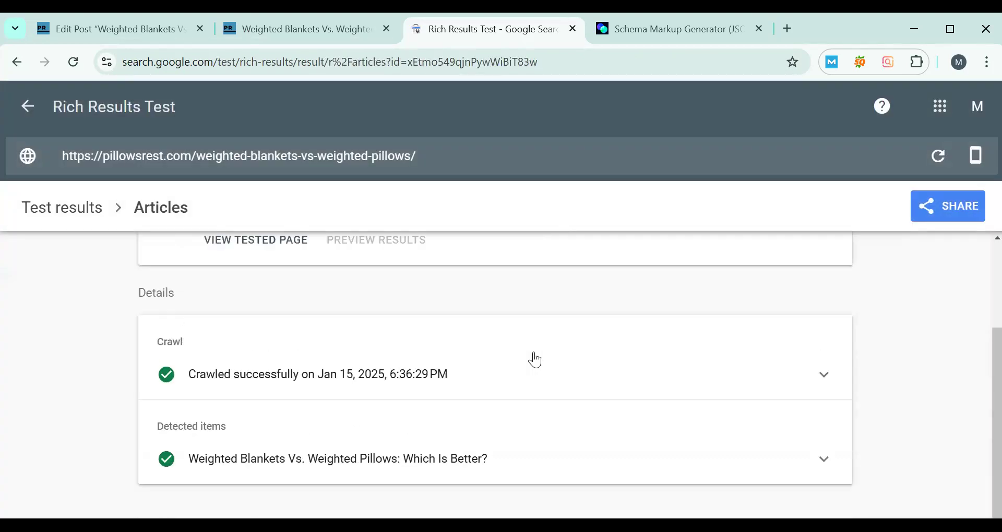
scroll(610, 351, "down", 7)
scroll(611, 352, "up", 3)
scroll(574, 331, "up", 1)
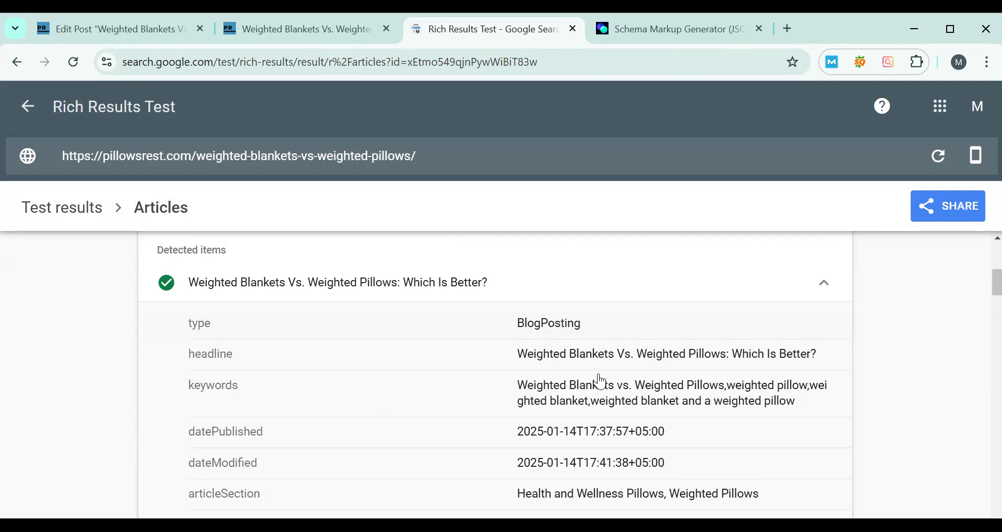
scroll(225, 282, "down", 3)
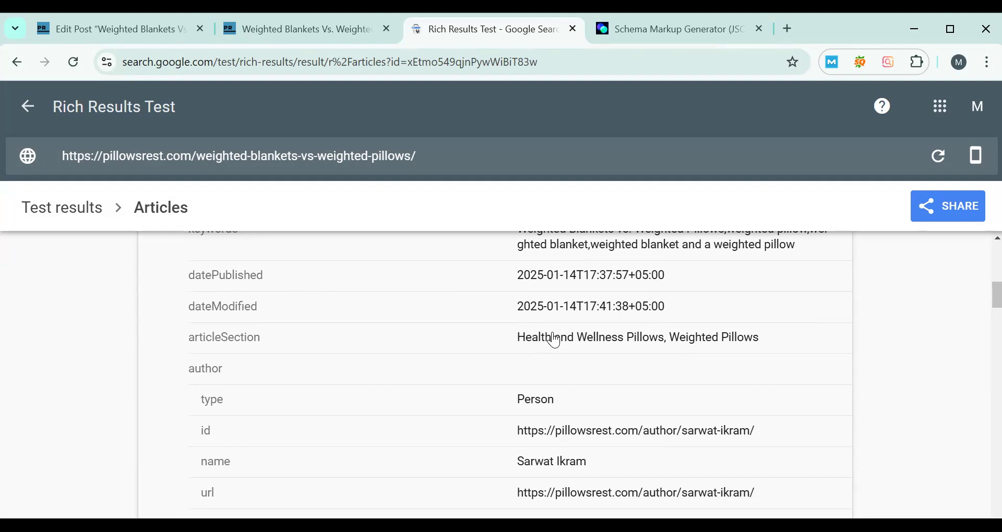
scroll(555, 341, "down", 1)
scroll(554, 342, "down", 1)
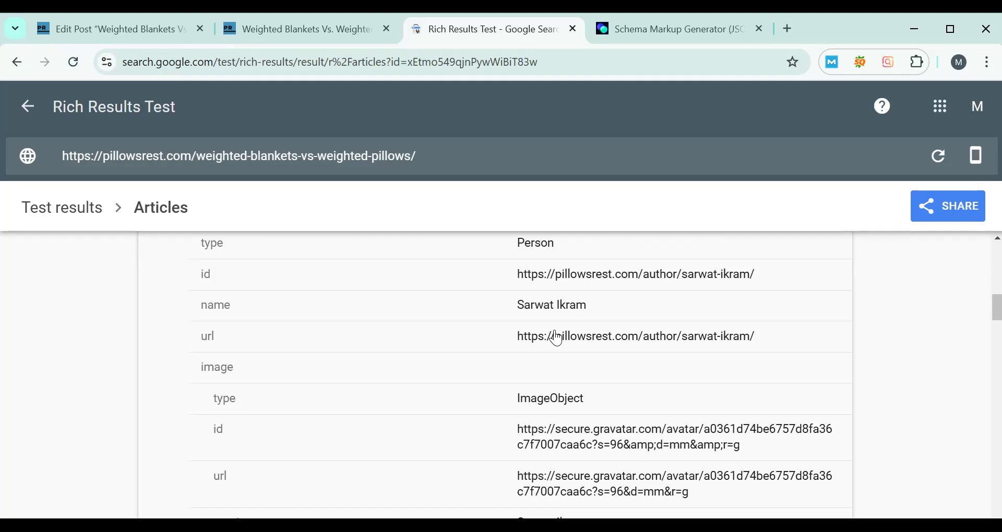
scroll(557, 337, "down", 5)
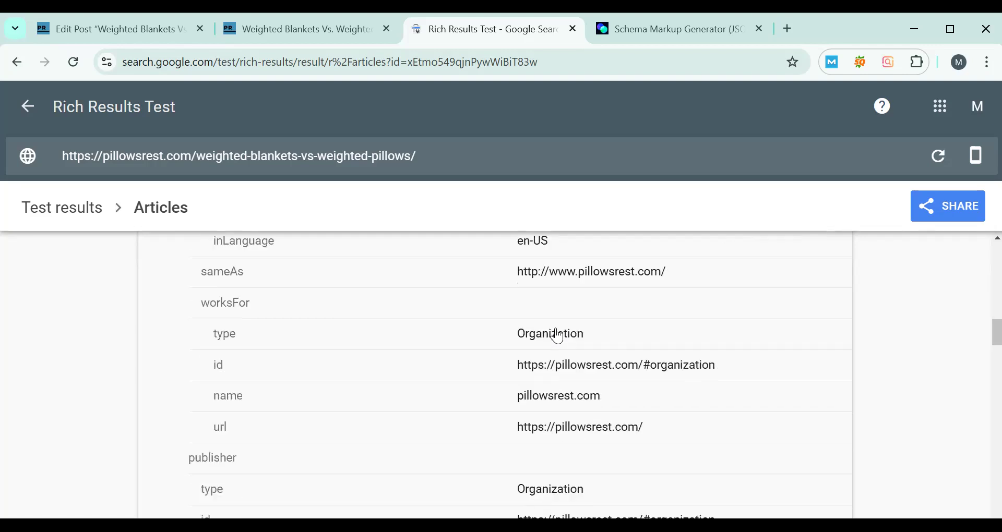
scroll(557, 337, "down", 6)
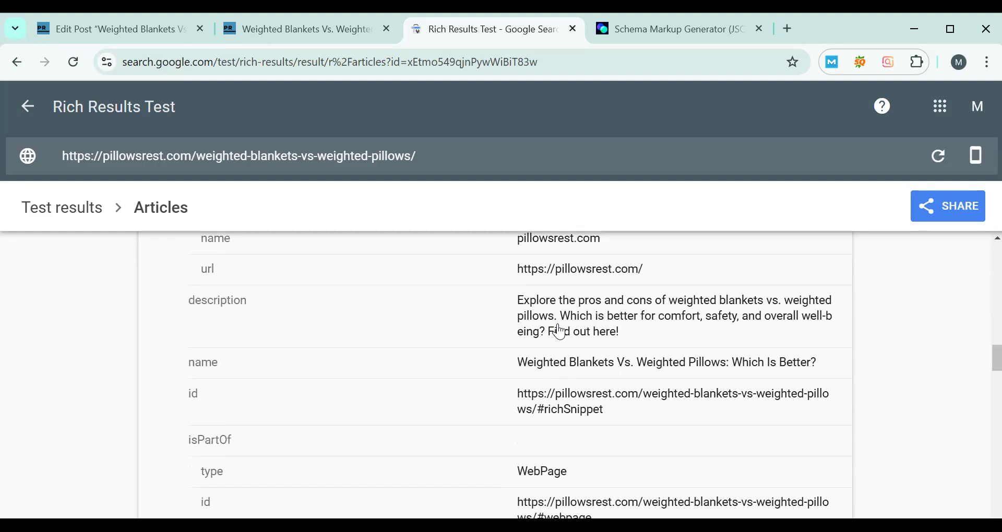
- In the post editor tab, check Rank Math's Article schema and examine the schema types offered by its Schema Generator
left_click(160, 36)
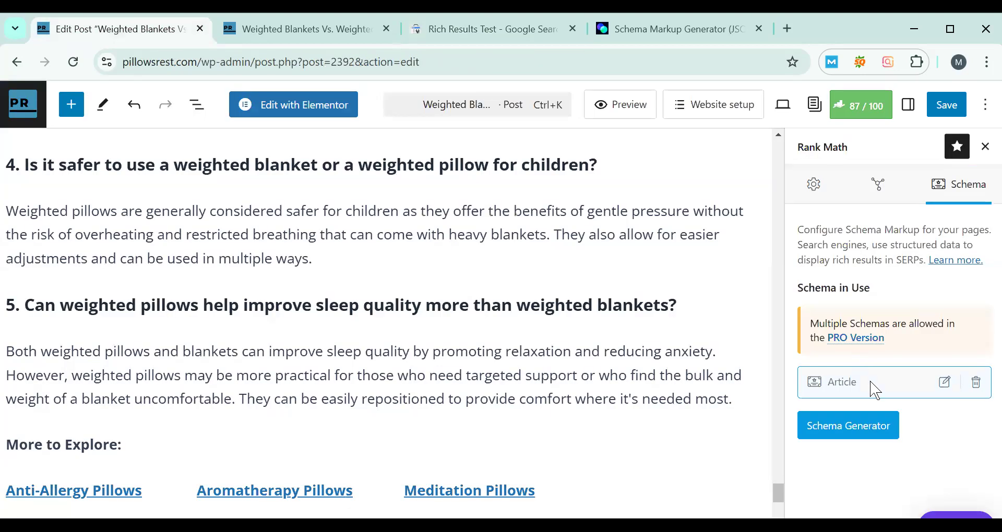
left_click(944, 383)
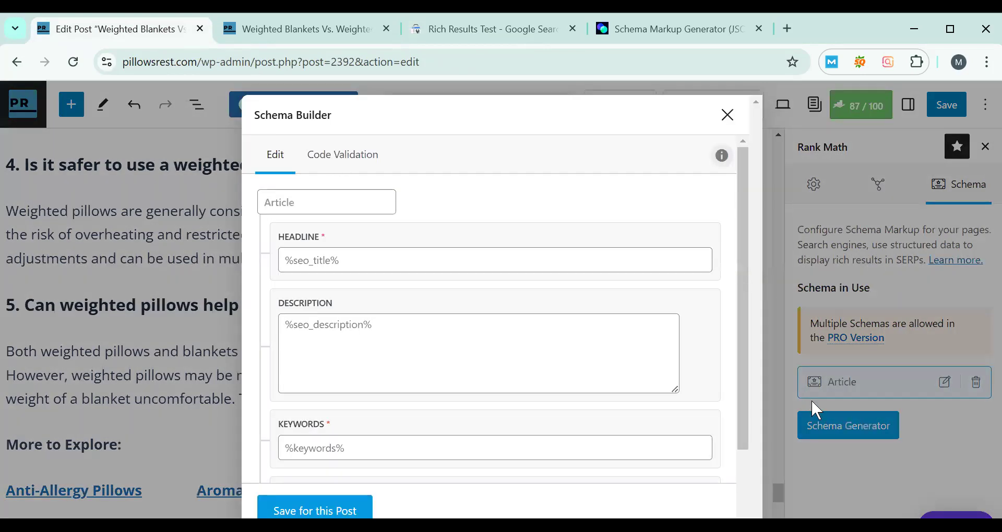
left_click(812, 401)
left_click(839, 419)
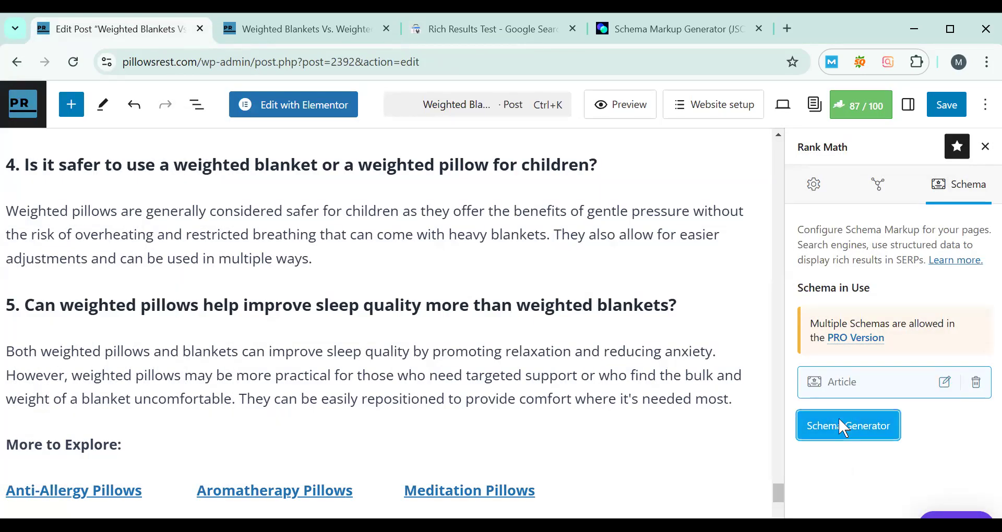
left_click(839, 420)
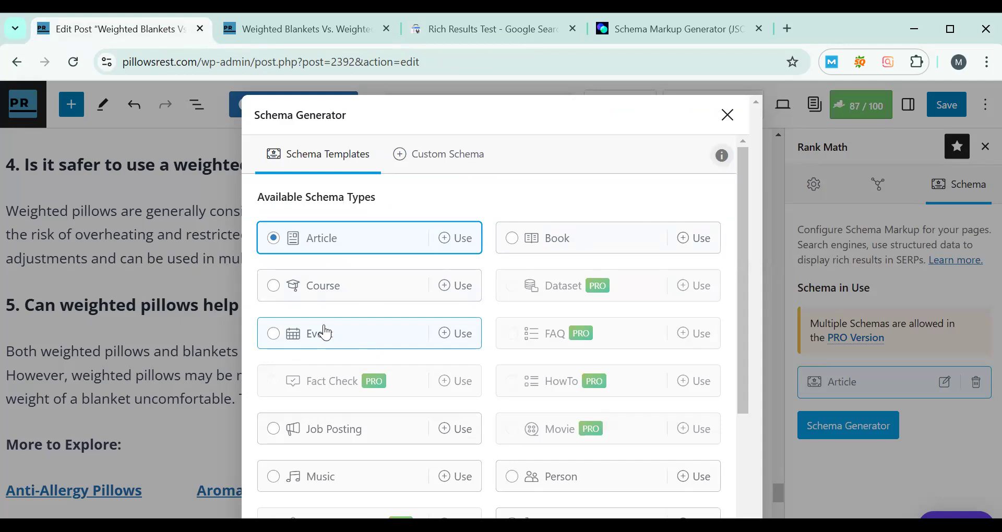
scroll(431, 352, "down", 3)
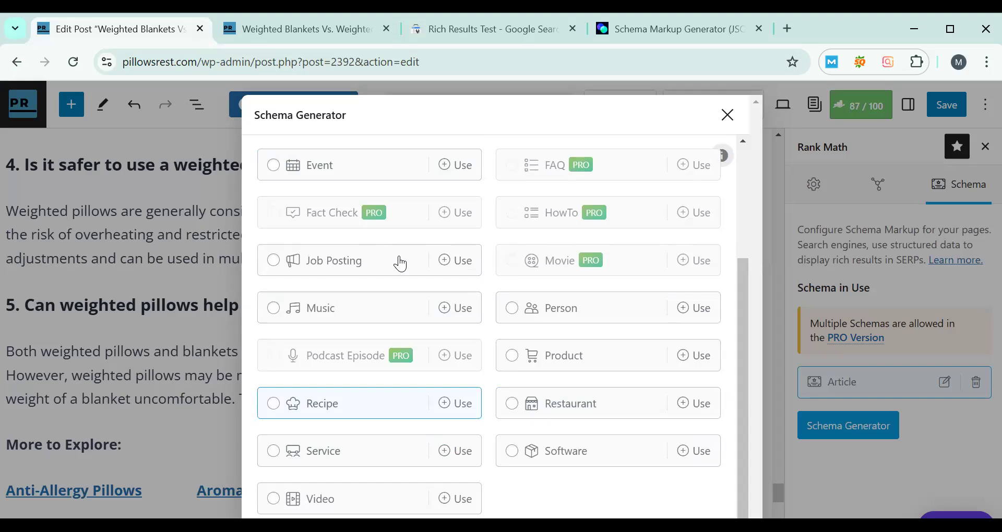
scroll(386, 257, "up", 1)
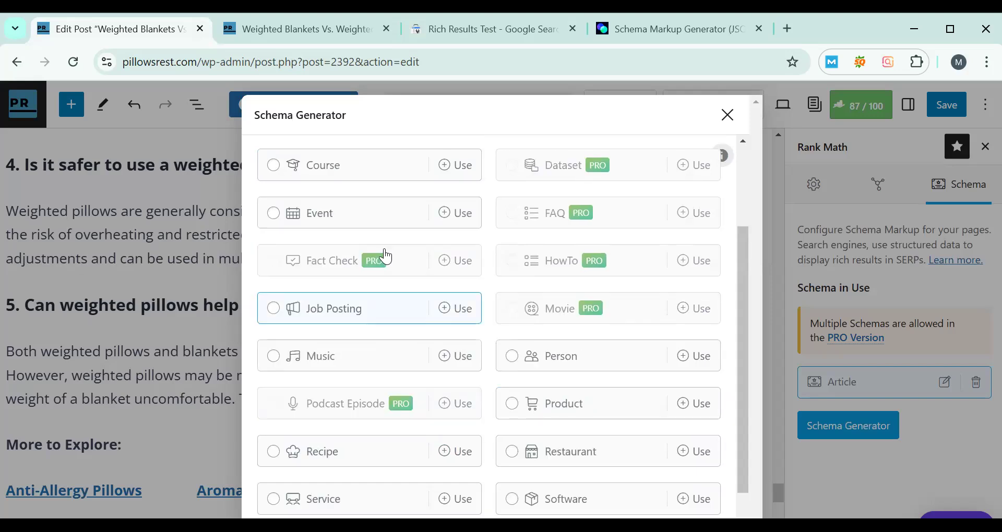
scroll(386, 256, "up", 3)
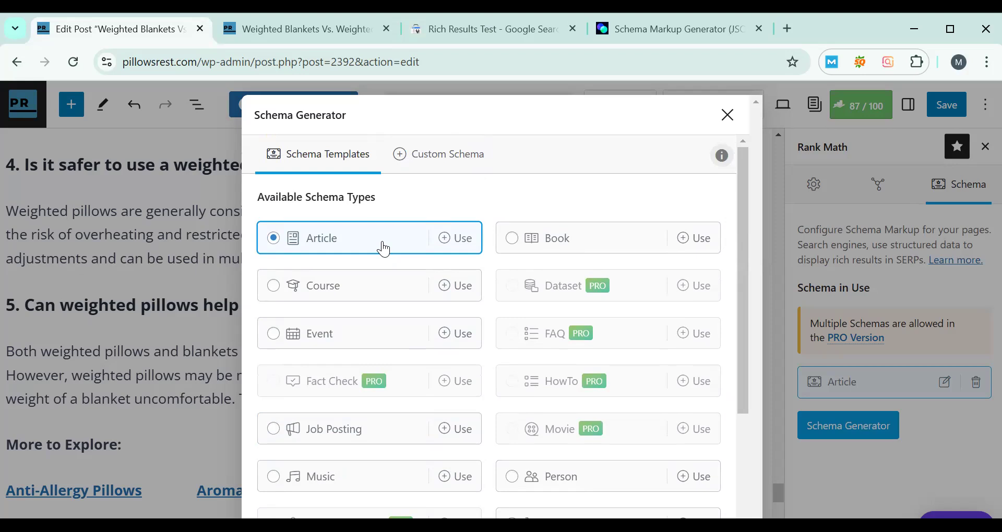
left_click(727, 115)
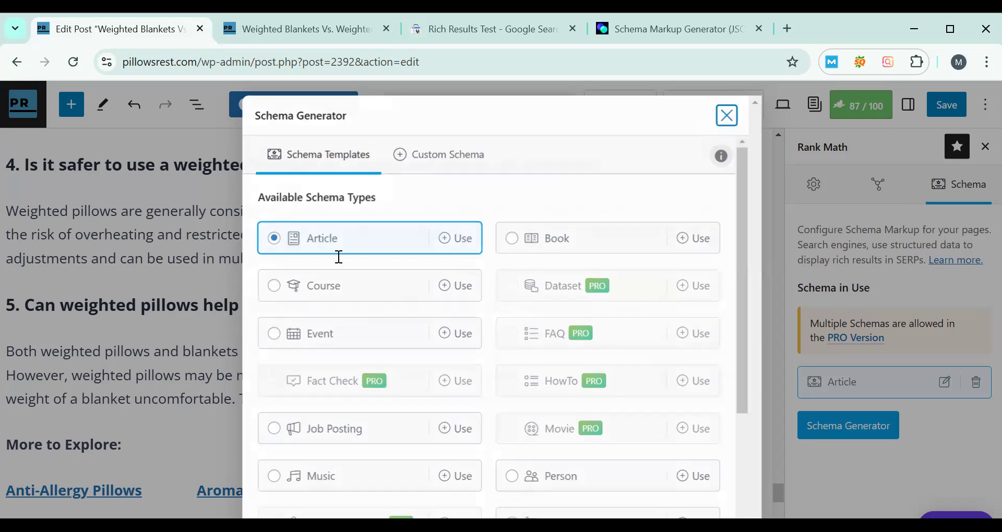
- Go back to the Rich Results Test tab and return to the overall test results for the post
scroll(266, 224, "up", 5)
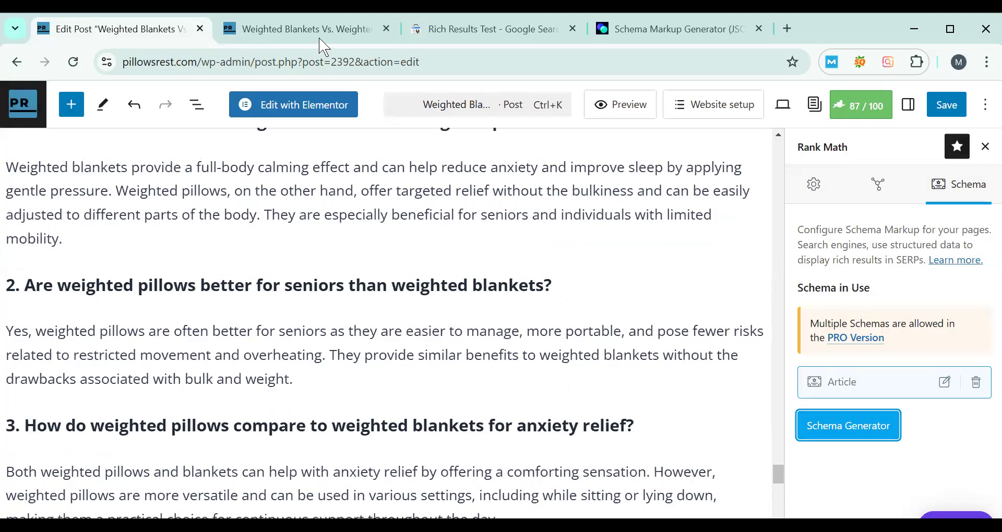
left_click(321, 32)
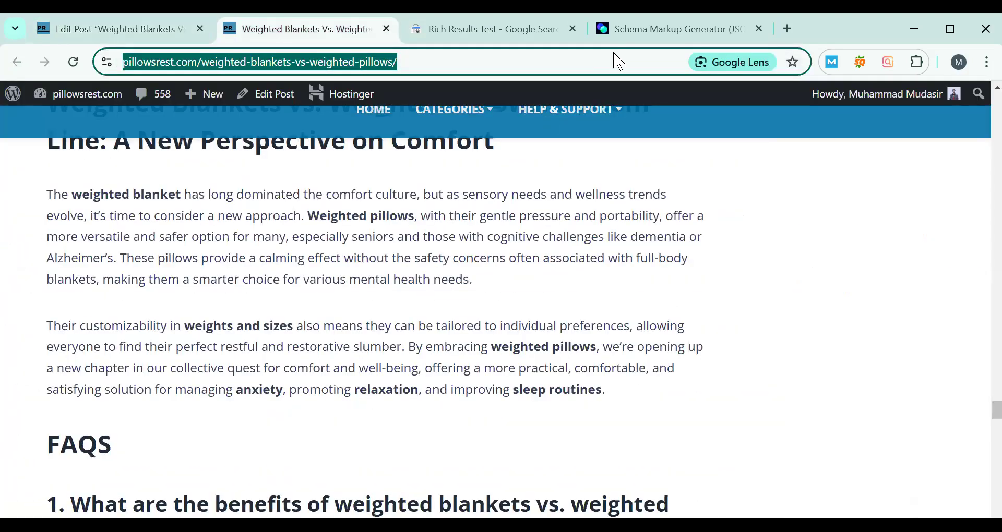
left_click(513, 37)
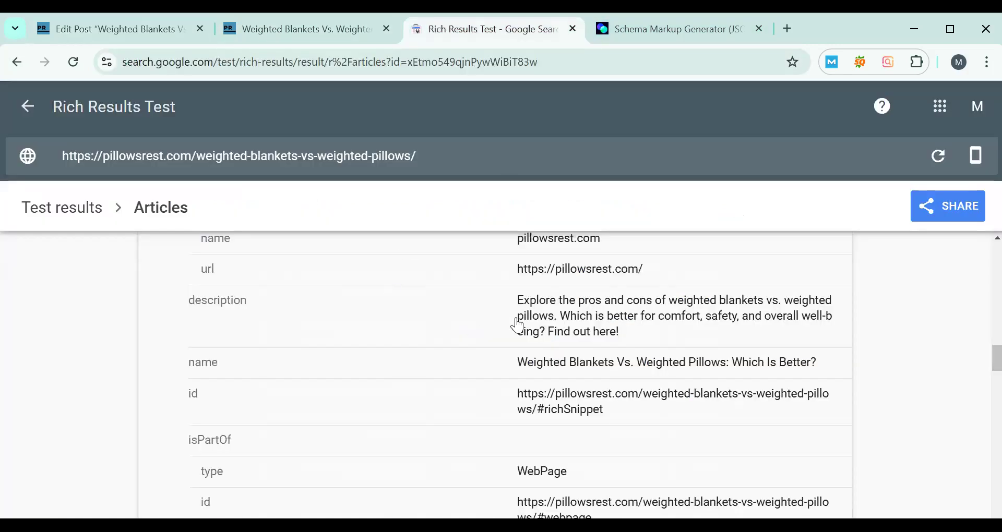
scroll(678, 313, "up", 10)
scroll(859, 282, "up", 5)
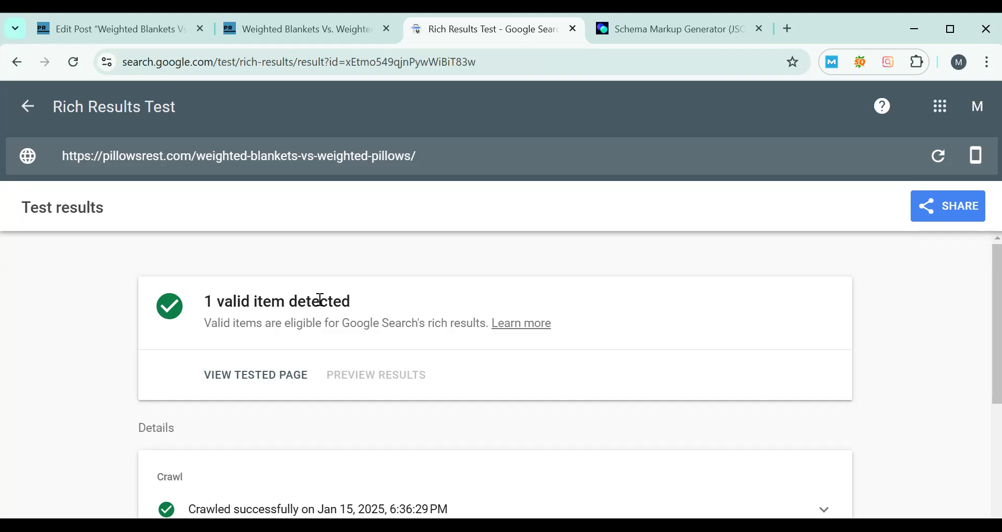
- In the Schema Markup Generator tab, keep FAQ Page as the markup type and examine its empty JSON-LD script
left_click(621, 33)
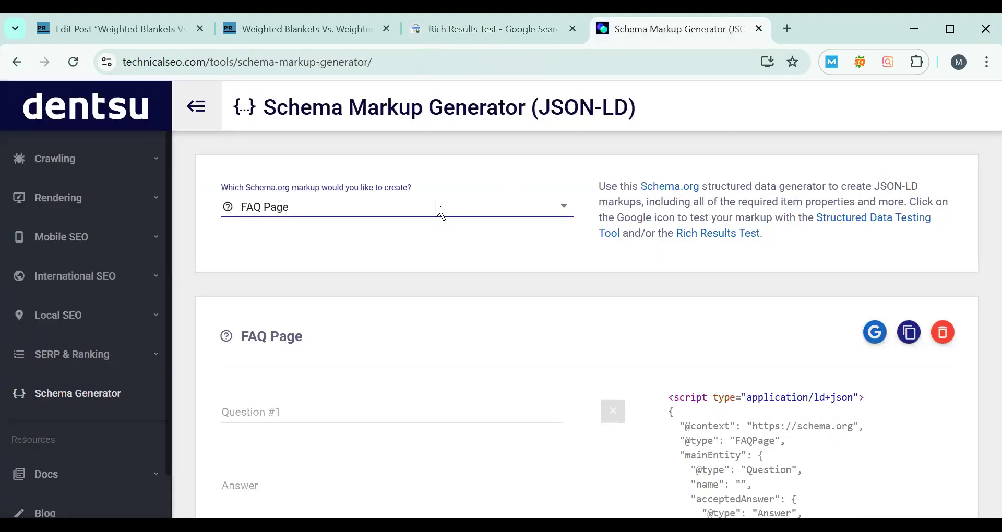
left_click(436, 209)
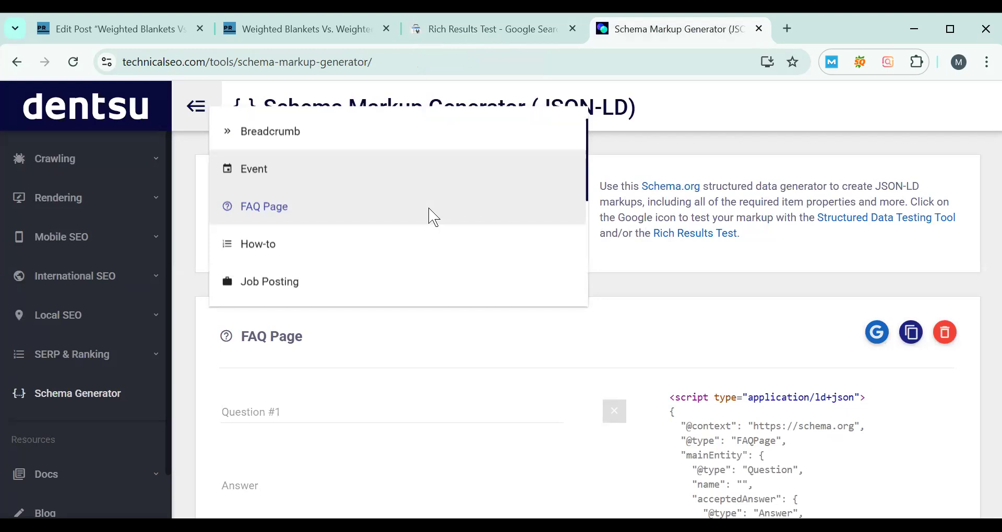
left_click(433, 216)
scroll(720, 242, "down", 5)
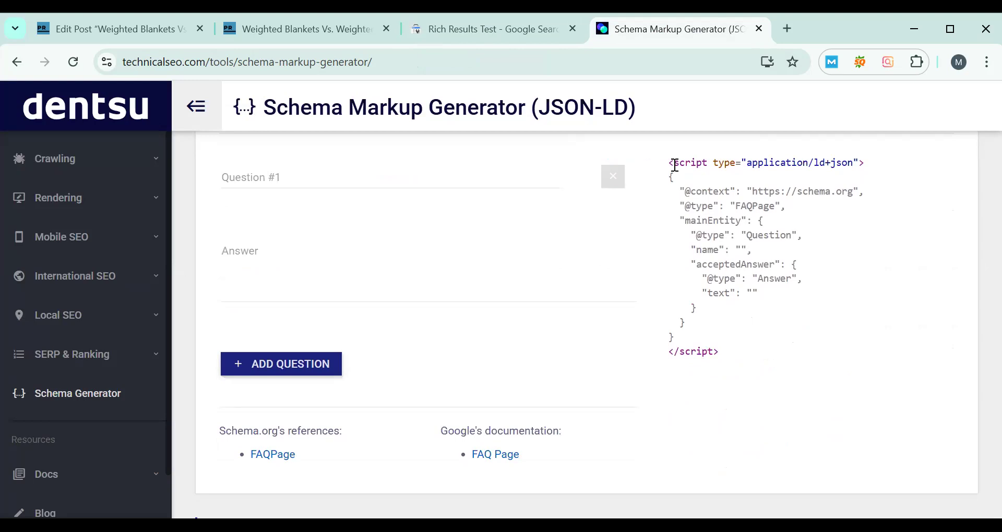
left_click_drag(674, 166, 736, 354)
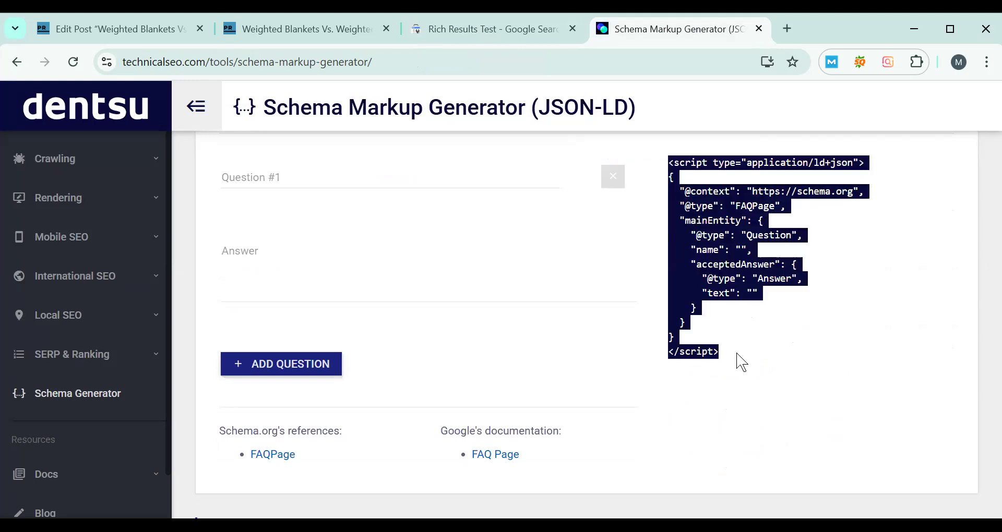
left_click(349, 296)
scroll(348, 287, "up", 2)
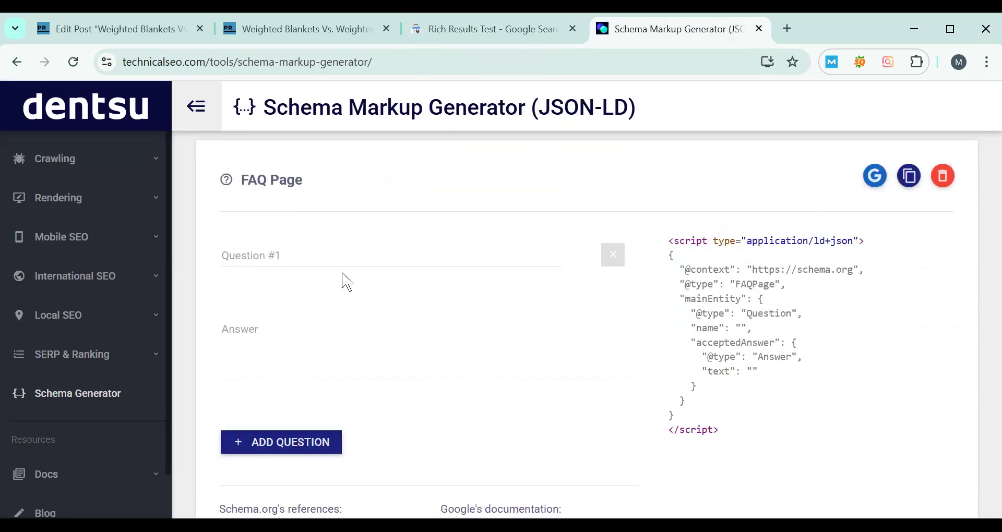
- Copy the first FAQ from the published post into Question #1: "What are the benefits of weighted blankets vs. weighted pillows?"
left_click(336, 251)
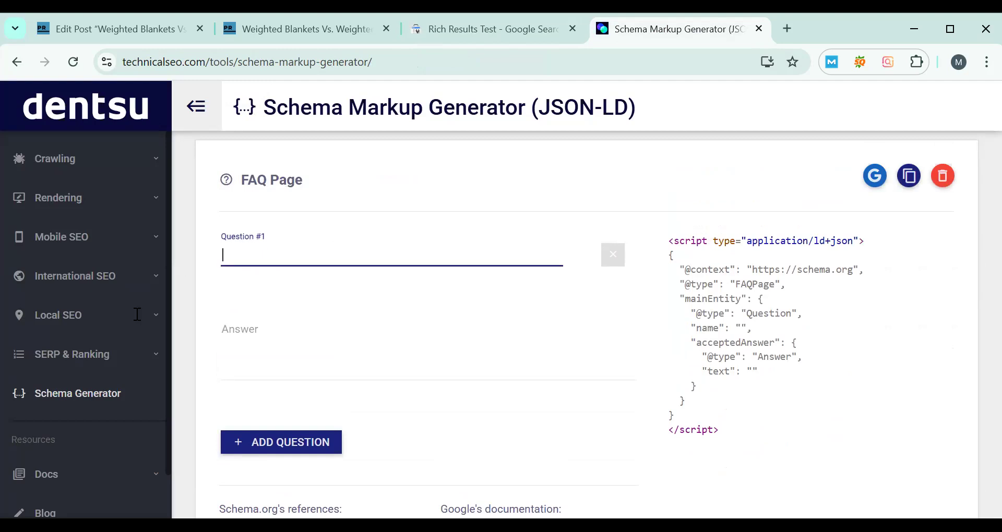
key("ctrl+2")
scroll(175, 389, "down", 2)
left_click_drag(71, 348, 174, 389)
key("ctrl+c")
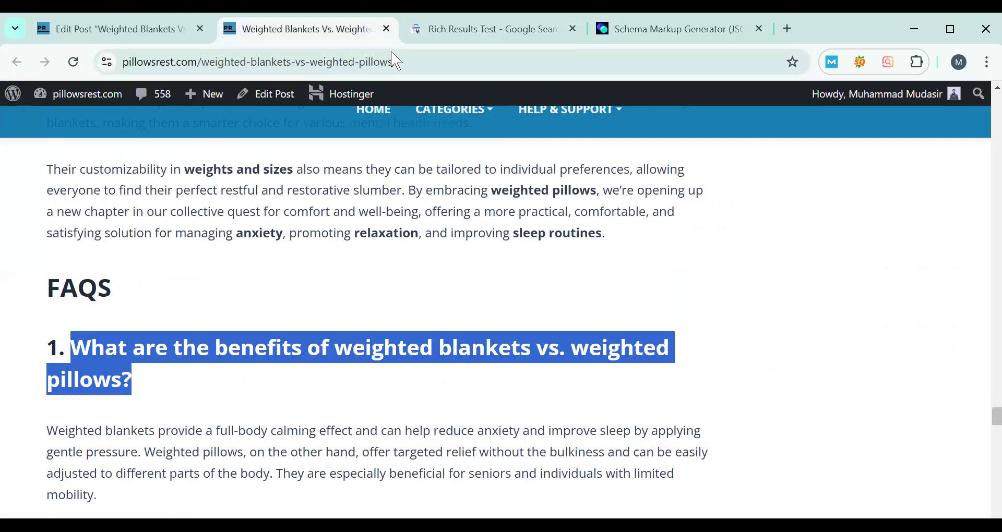
left_click(614, 30)
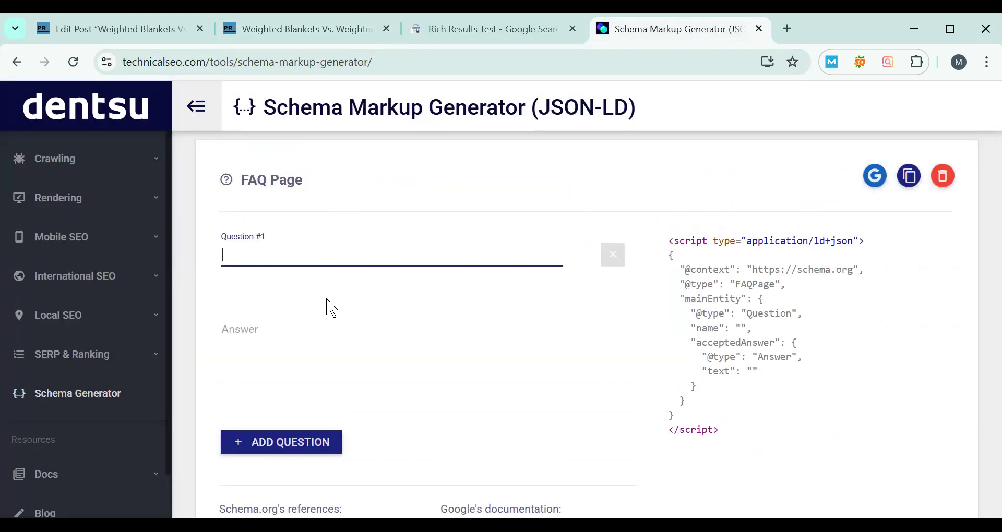
key("ctrl+v")
- Copy the first FAQ's answer paragraph from the published post into the Answer for Question #1, without a trailing blank line
left_click(470, 371)
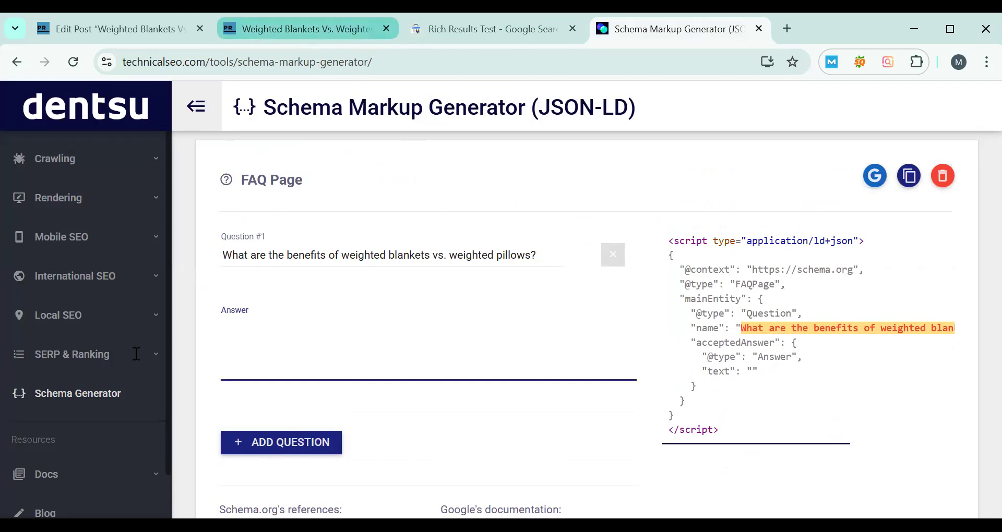
key("ctrl+2")
scroll(93, 347, "down", 3)
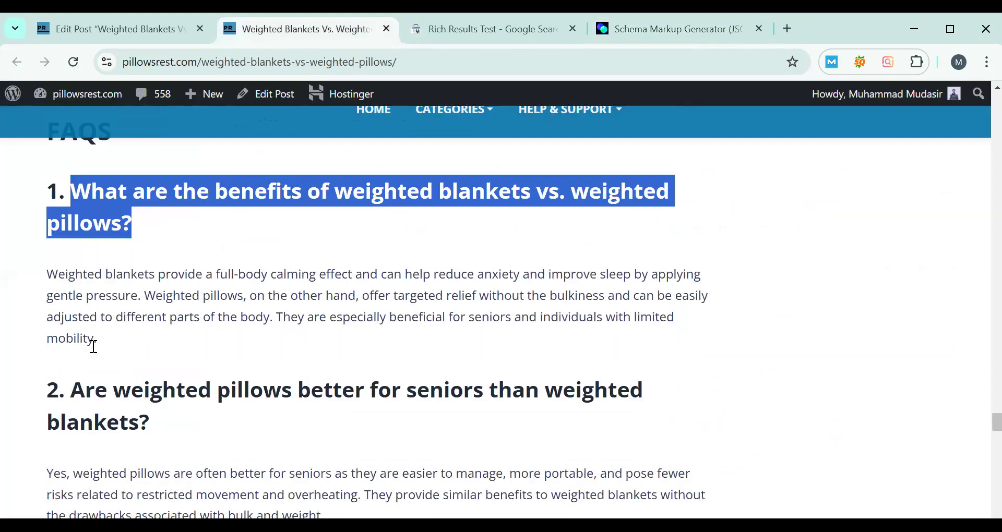
left_click_drag(93, 347, 46, 273)
key("ctrl+c")
key("ctrl+4")
key("ctrl+v")
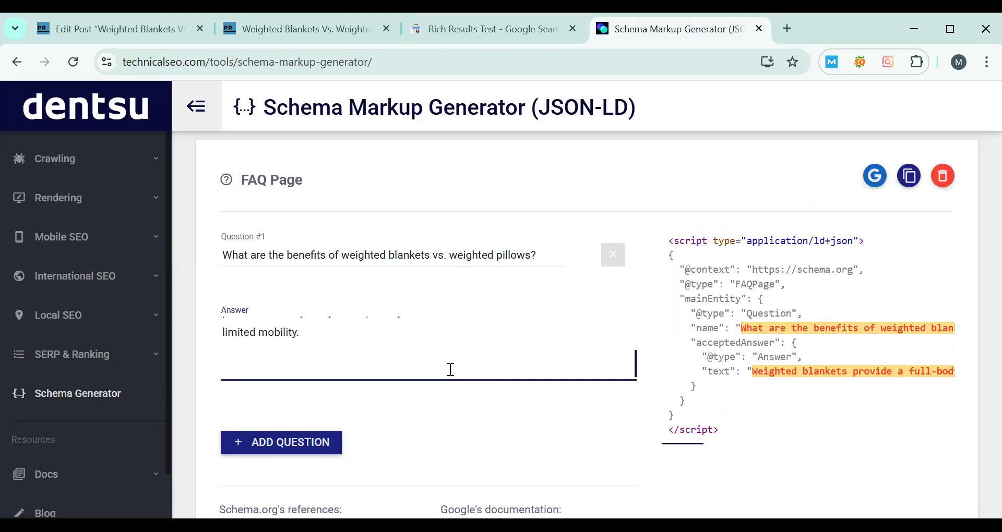
key("BackSpace")
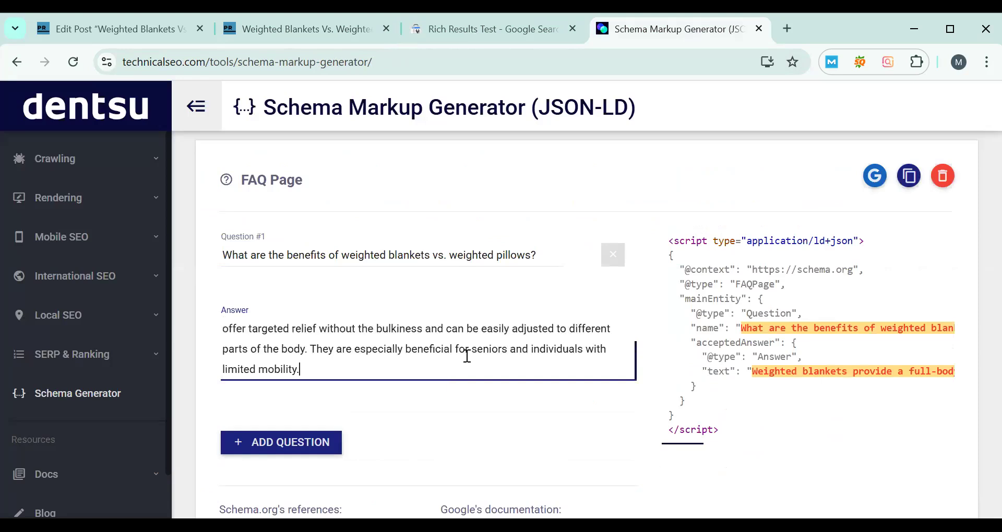
- Add Question #2 to the FAQ markup and copy in the post's second FAQ: "Are weighted pillows better for seniors than weighted blankets?"
left_click(309, 448)
scroll(368, 298, "down", 2)
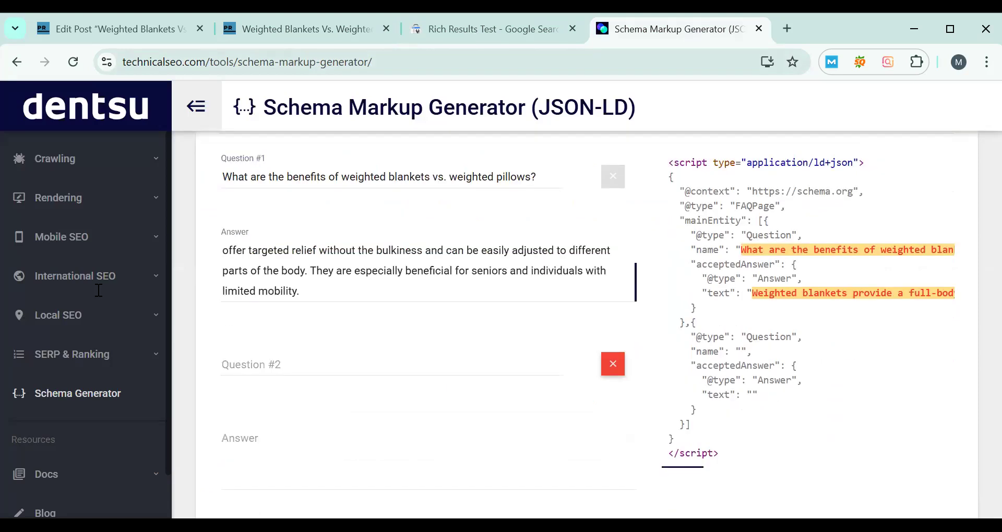
key("ctrl+2")
scroll(172, 286, "down", 3)
triple_click(183, 284)
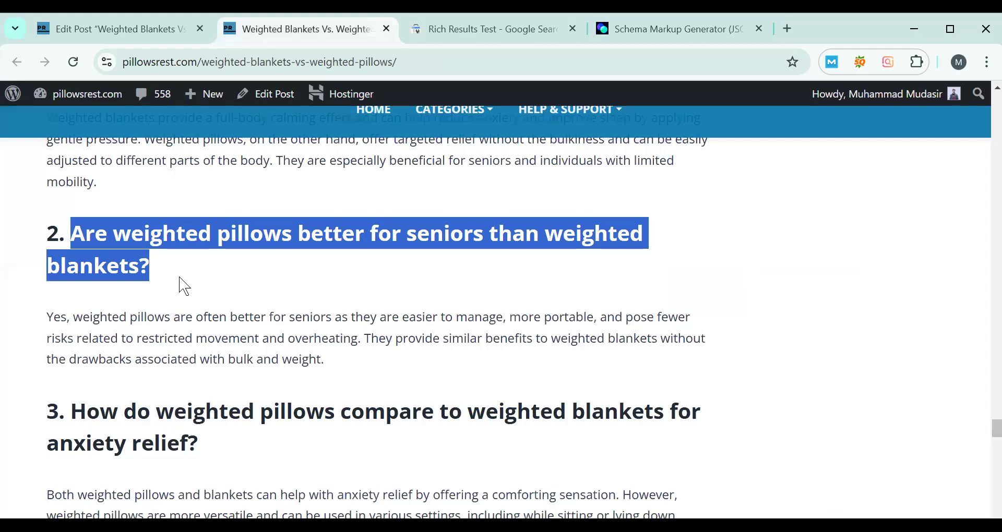
left_click(630, 35)
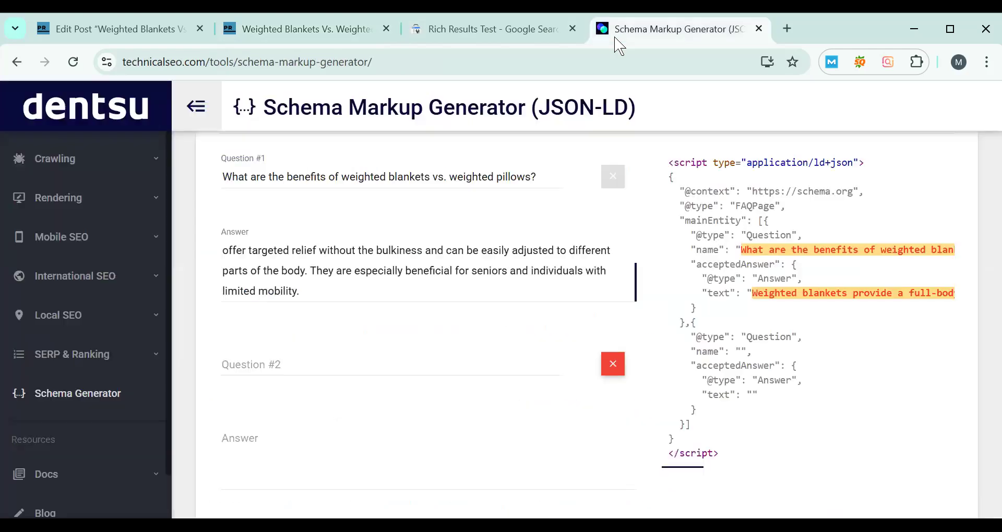
left_click(331, 360)
key("ctrl+v")
key("Tab")
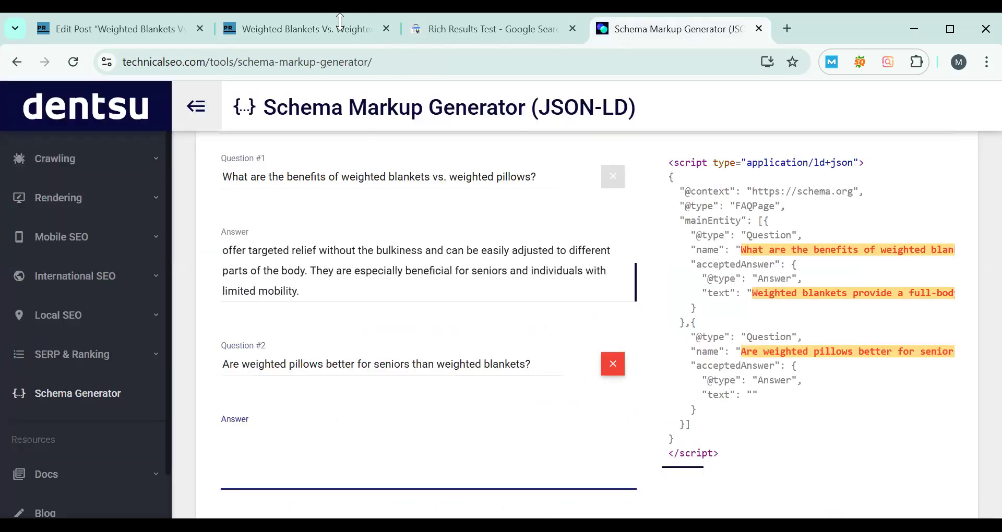
- Copy the second FAQ's answer paragraph from the published post into the Answer for Question #2
left_click(336, 28)
scroll(150, 346, "down", 3)
scroll(150, 346, "up", 2)
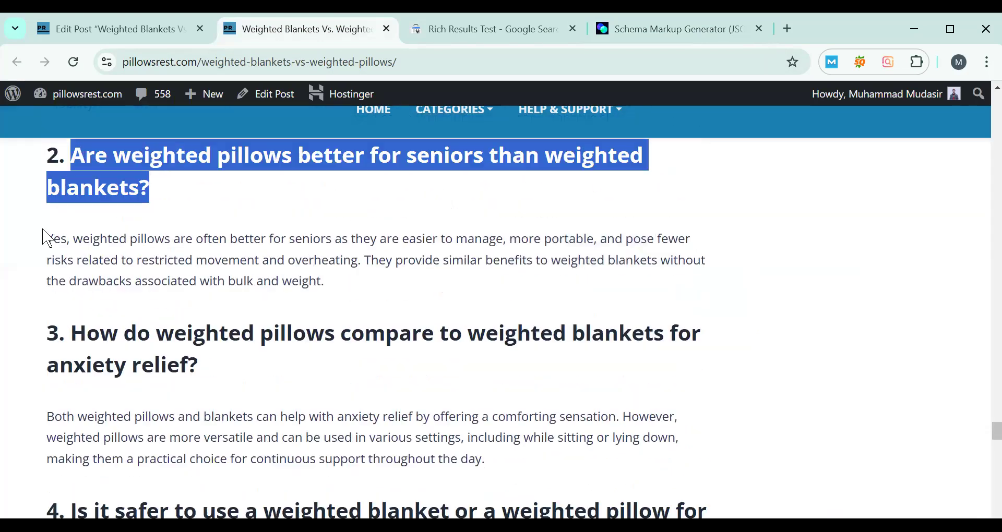
left_click_drag(47, 239, 342, 293)
key("ctrl+c")
left_click(634, 31)
left_click(284, 441)
key("ctrl+v")
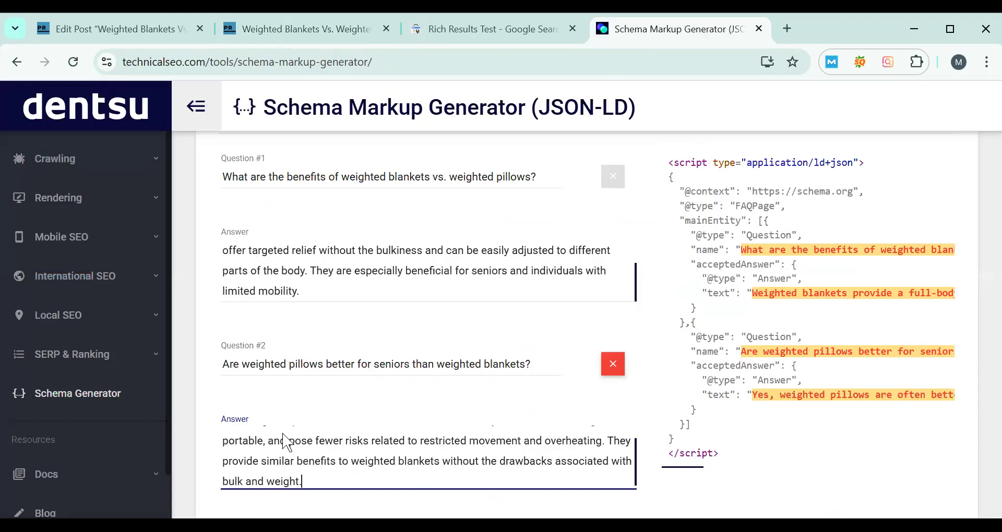
- Add Question #3 and copy in the post's third FAQ: "How do weighted pillows compare to weighted blankets for anxiety relief?"
left_click(334, 29)
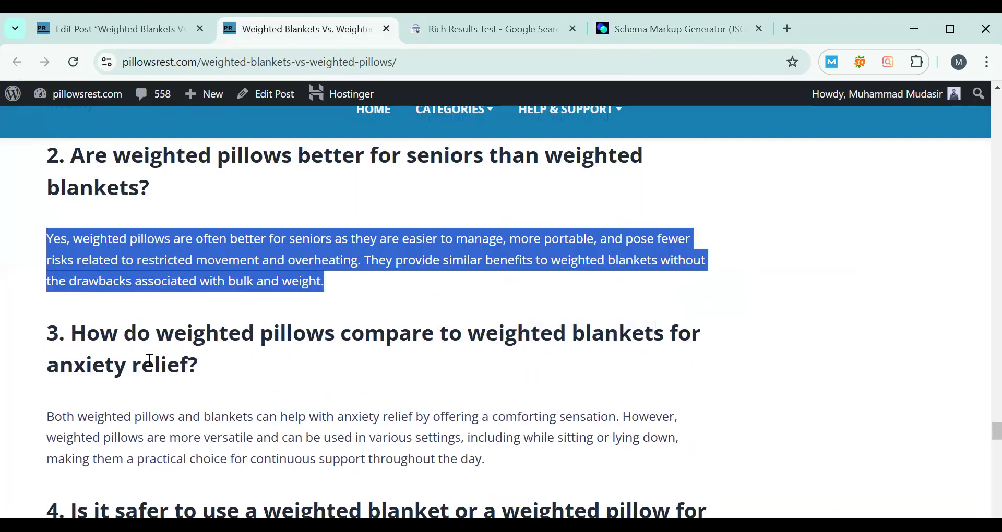
left_click_drag(72, 334, 239, 381)
scroll(261, 364, "down", 2)
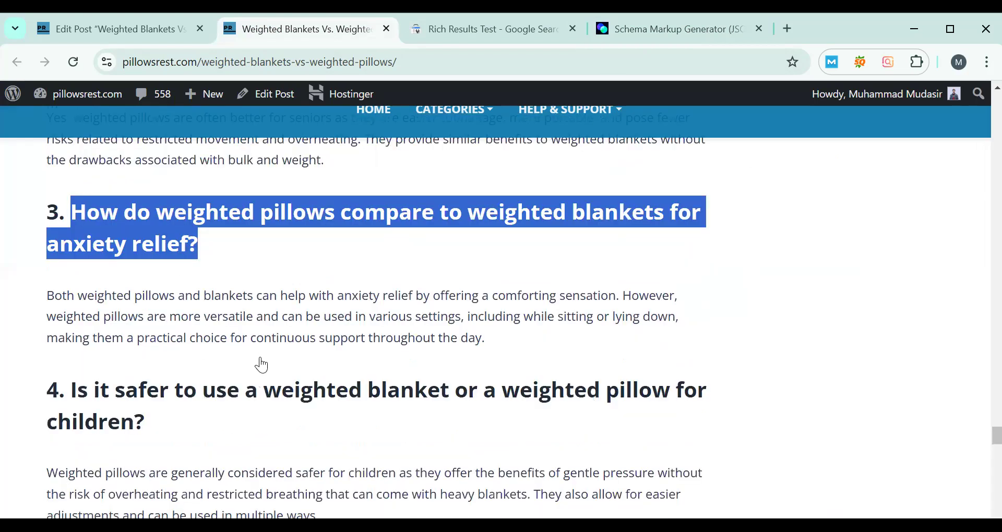
scroll(261, 365, "down", 3)
scroll(261, 364, "up", 5)
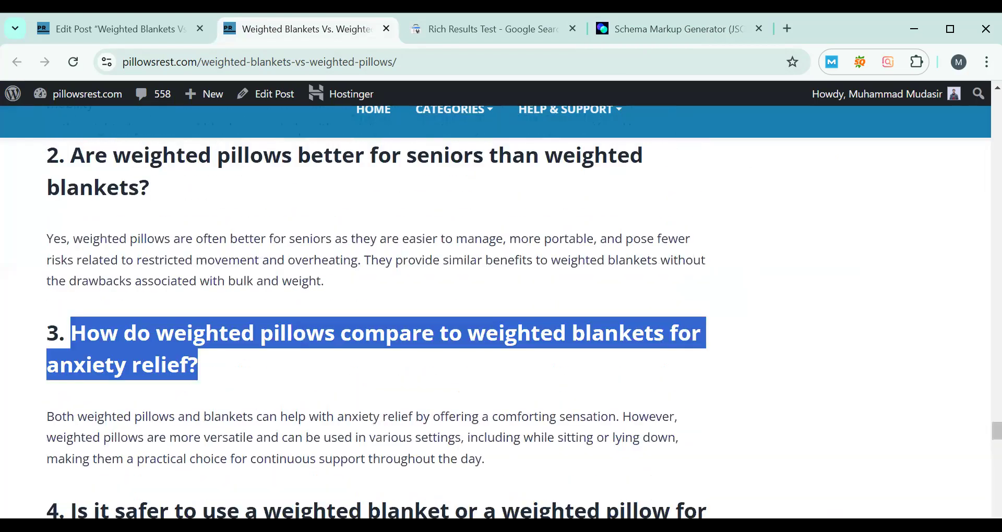
key("ctrl+4")
left_click(294, 392)
key("ctrl+v")
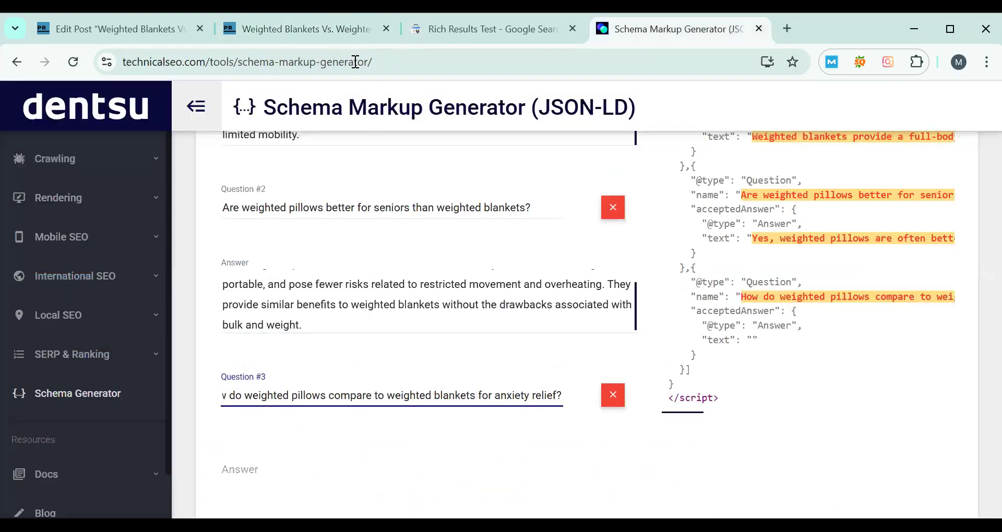
- Copy the third FAQ's answer paragraph from the published post into the Answer for Question #3
left_click(333, 29)
scroll(81, 295, "down", 1)
left_click_drag(47, 339, 569, 385)
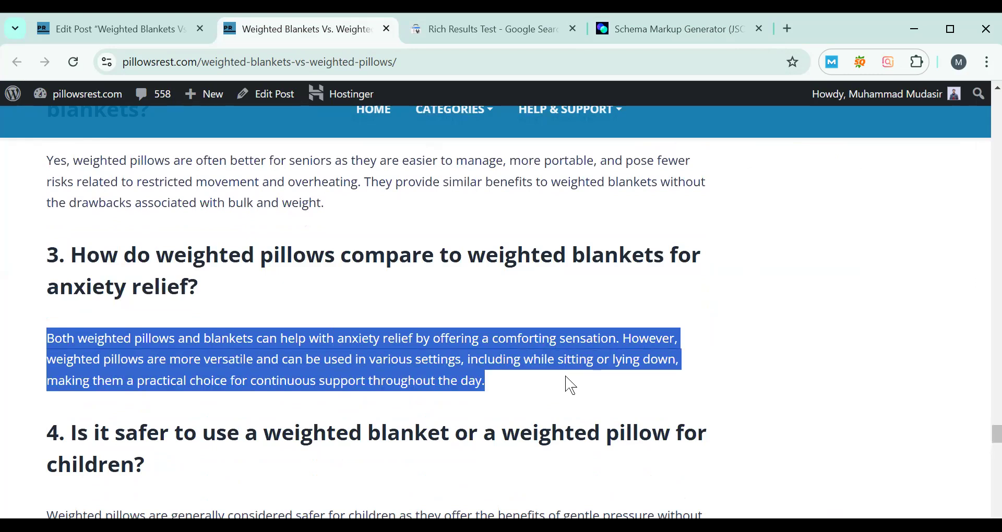
left_click(667, 32)
left_click(273, 469)
key("ctrl+v")
scroll(369, 331, "down", 3)
scroll(372, 330, "up", 1)
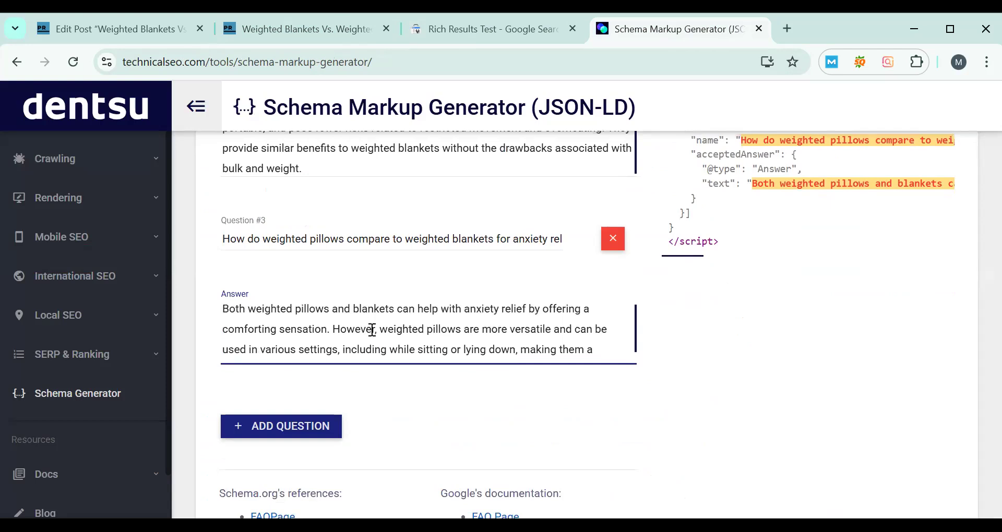
- Add Question #4 and copy in the post's fourth FAQ: "Is it safer to use a weighted blanket or a weighted pillow for children?"
left_click(301, 435)
left_click(309, 36)
scroll(76, 358, "down", 2)
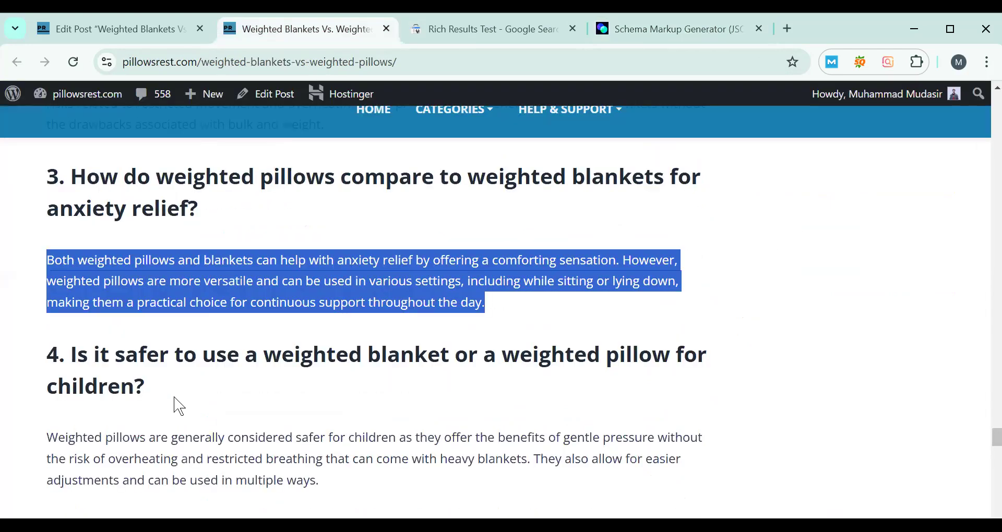
left_click_drag(70, 355, 148, 387)
left_click(671, 29)
left_click(328, 418)
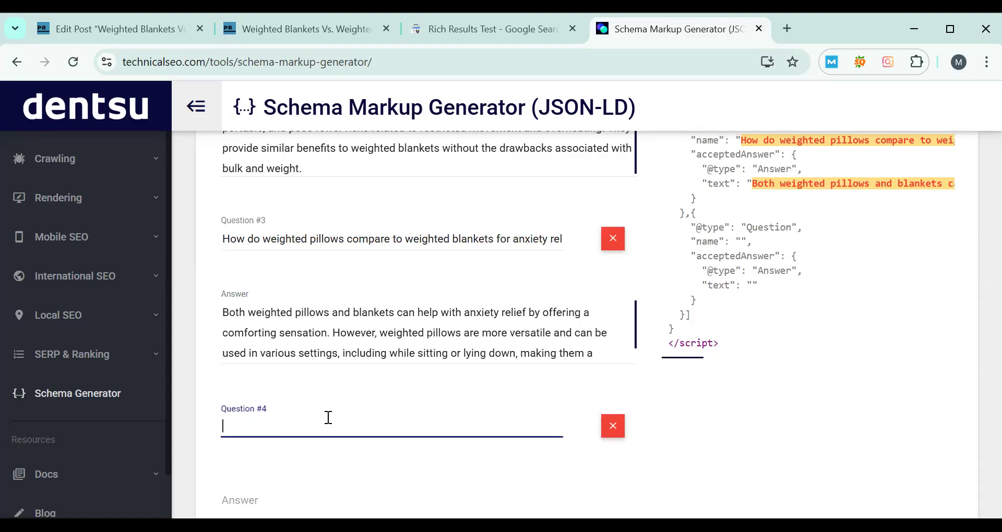
key("ctrl+v")
- Copy the fourth FAQ's answer paragraph from the published post into the Answer for Question #4
scroll(328, 418, "down", 3)
left_click(284, 355)
left_click(308, 31)
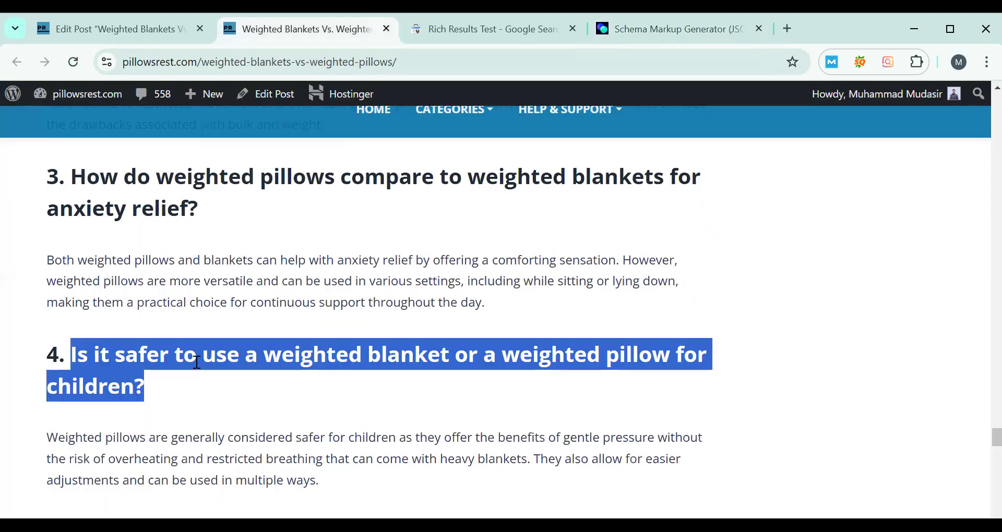
left_click_drag(46, 439, 345, 473)
left_click(633, 29)
left_click(276, 365)
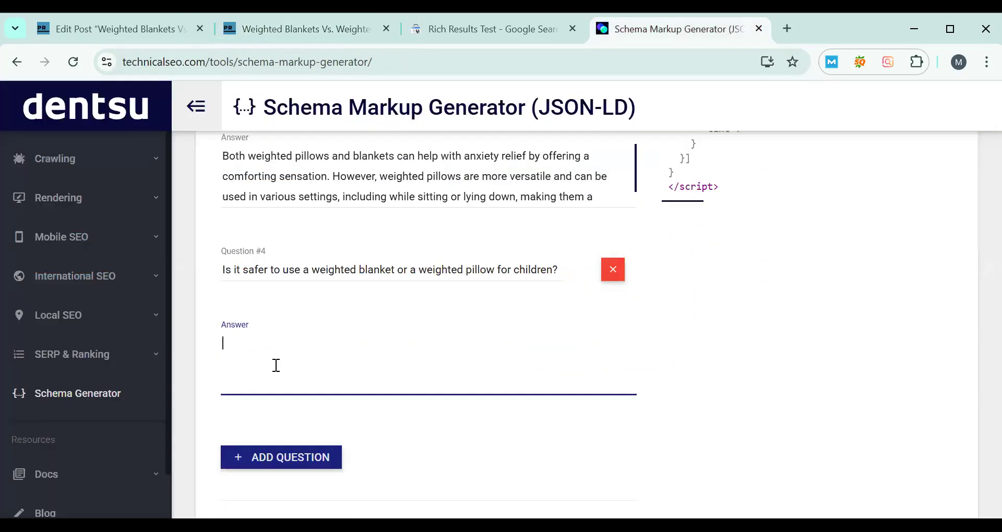
key("ctrl+v")
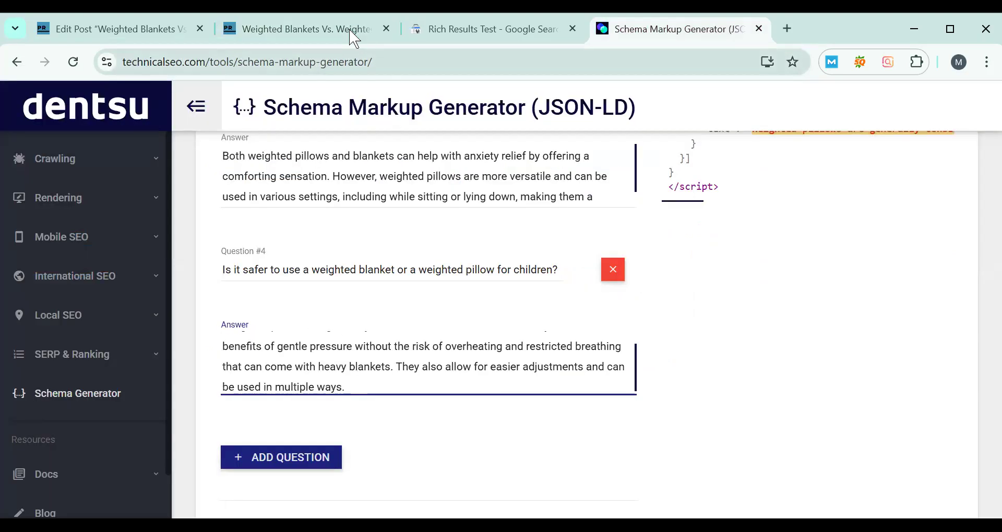
- Add Question #5 and copy in the post's fifth FAQ: "Can weighted pillows help improve sleep quality more than weighted blankets?"
left_click(334, 30)
scroll(160, 318, "down", 3)
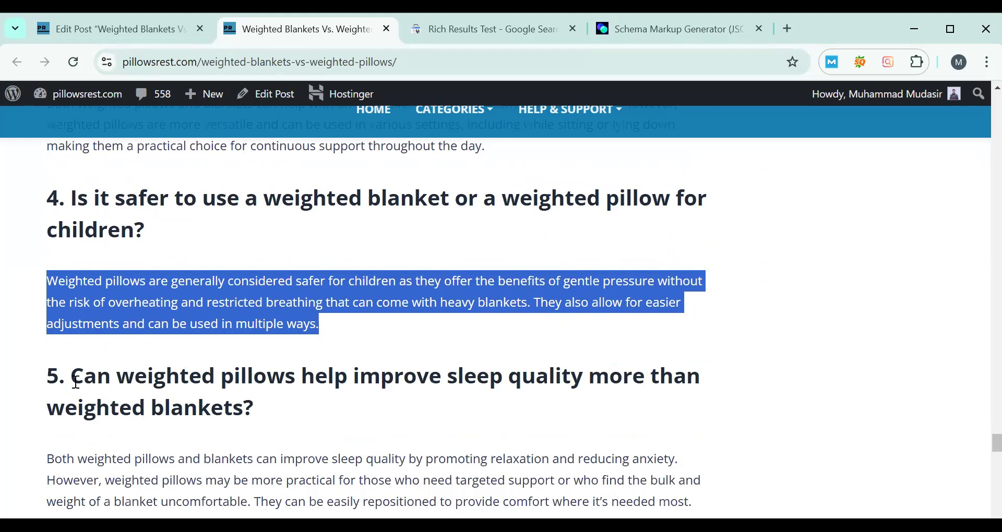
triple_click(284, 409)
key("ctrl+c")
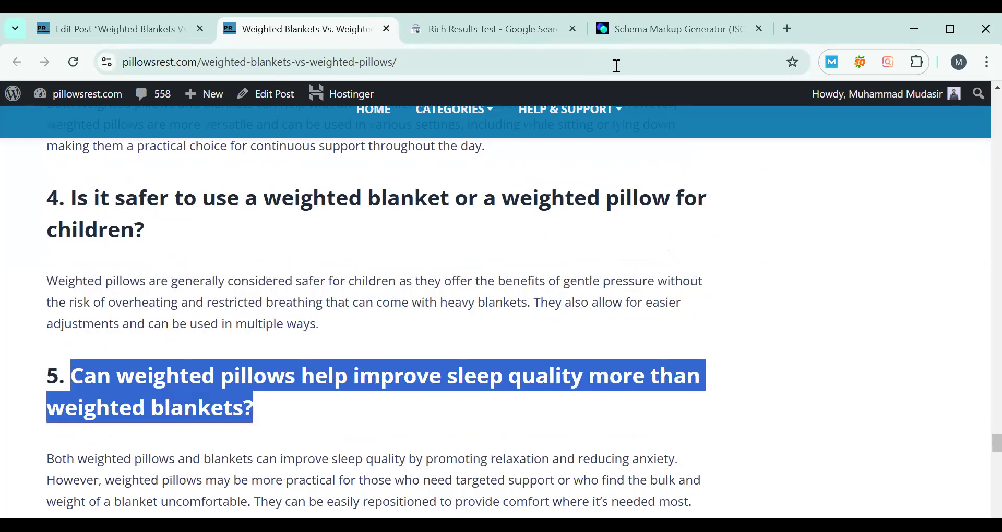
left_click(635, 30)
scroll(308, 324, "down", 3)
left_click(301, 313)
left_click(293, 296)
key("ctrl+v")
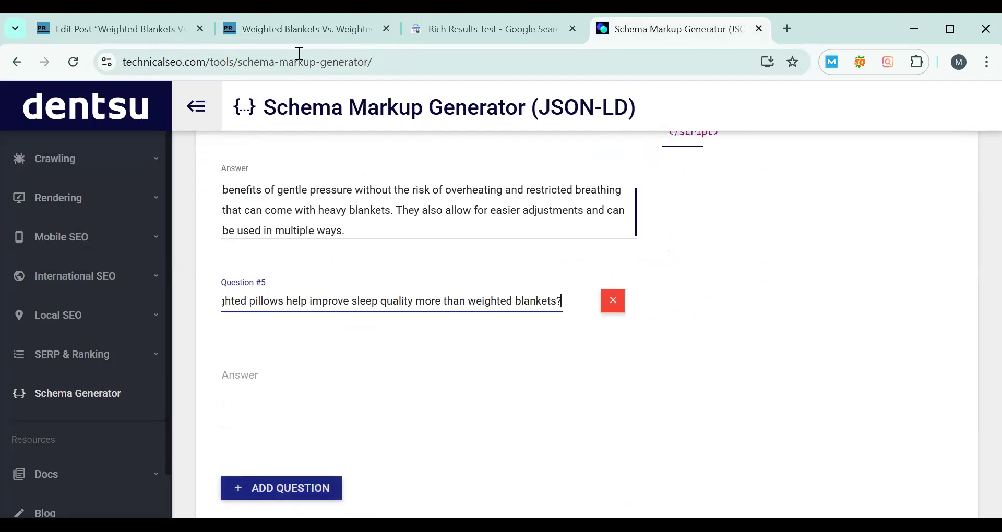
- Copy the fifth FAQ's answer paragraph from the published post into the Answer for Question #5
left_click(297, 29)
scroll(75, 371, "down", 1)
left_click_drag(47, 382, 706, 437)
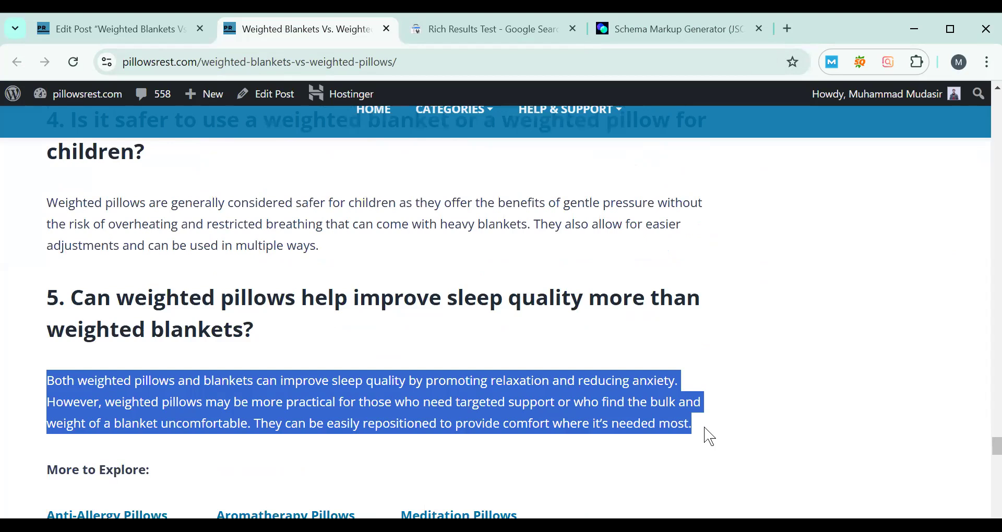
left_click(647, 29)
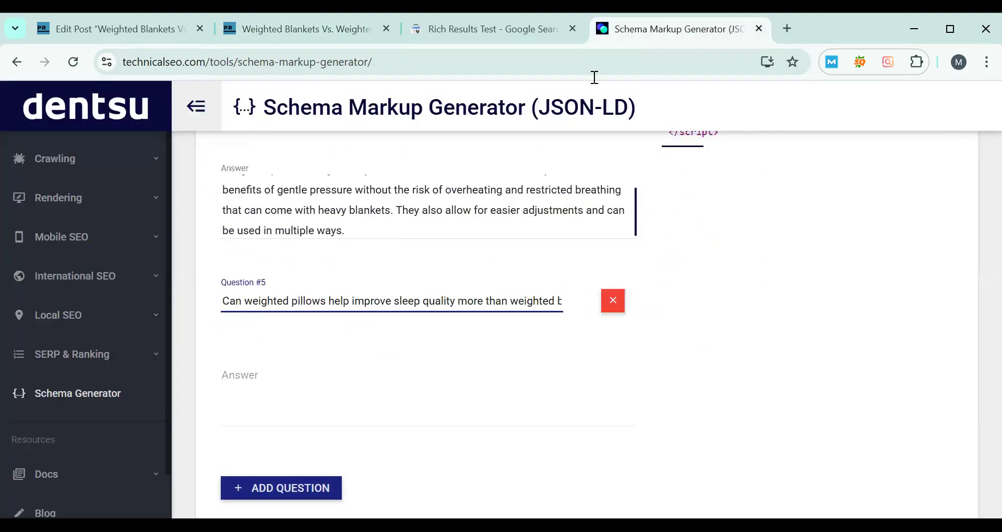
left_click(284, 416)
key("ctrl+v")
- Review the generated FAQ Page JSON-LD script for all five questions and copy it to the clipboard
scroll(463, 389, "up", 3)
scroll(794, 334, "up", 10)
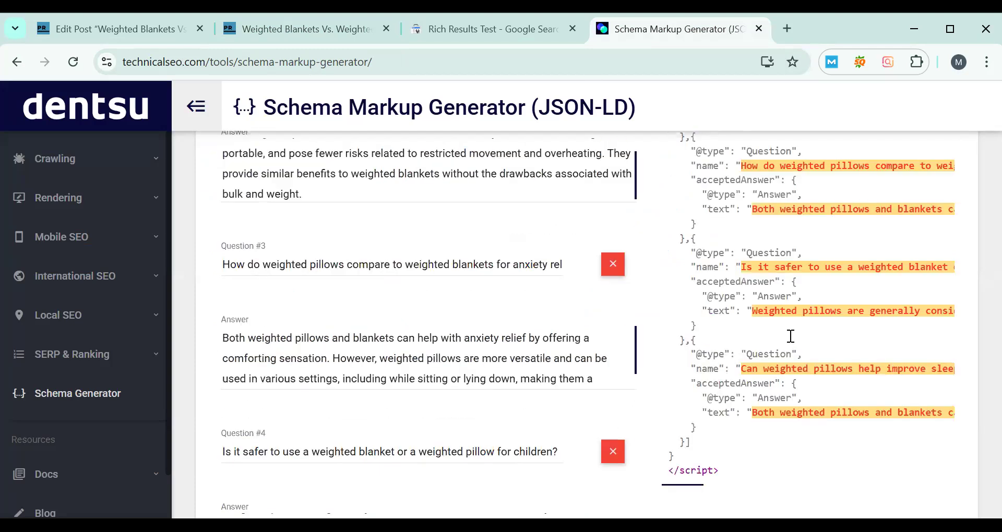
scroll(791, 336, "up", 3)
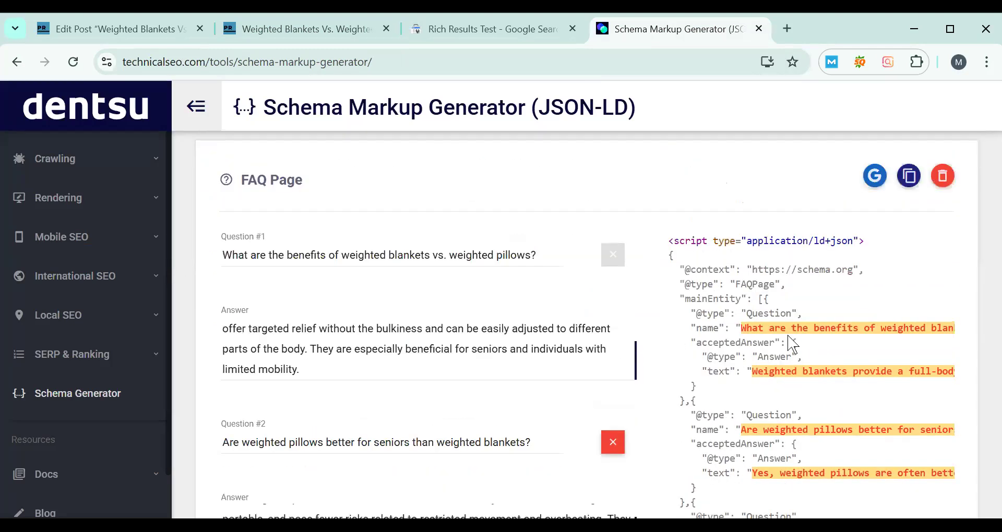
scroll(791, 345, "down", 8)
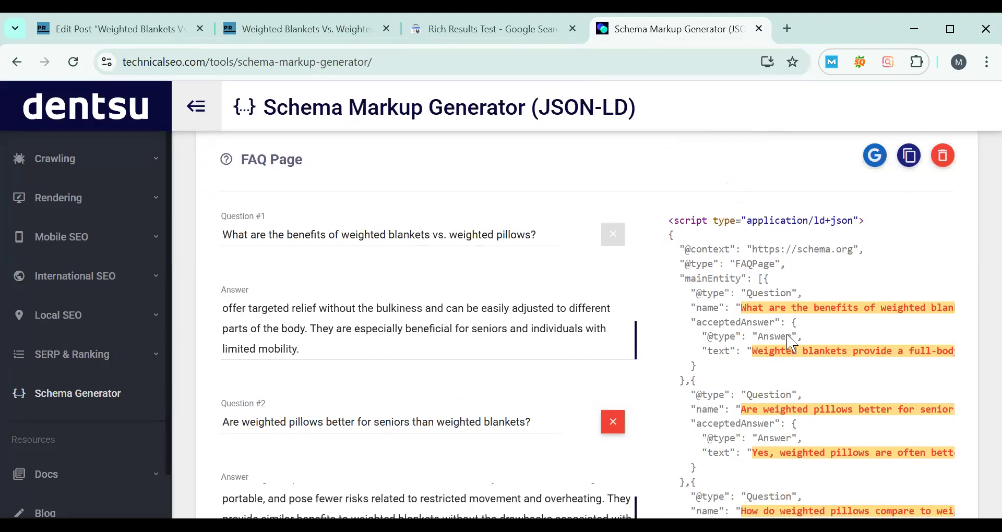
scroll(785, 345, "down", 2)
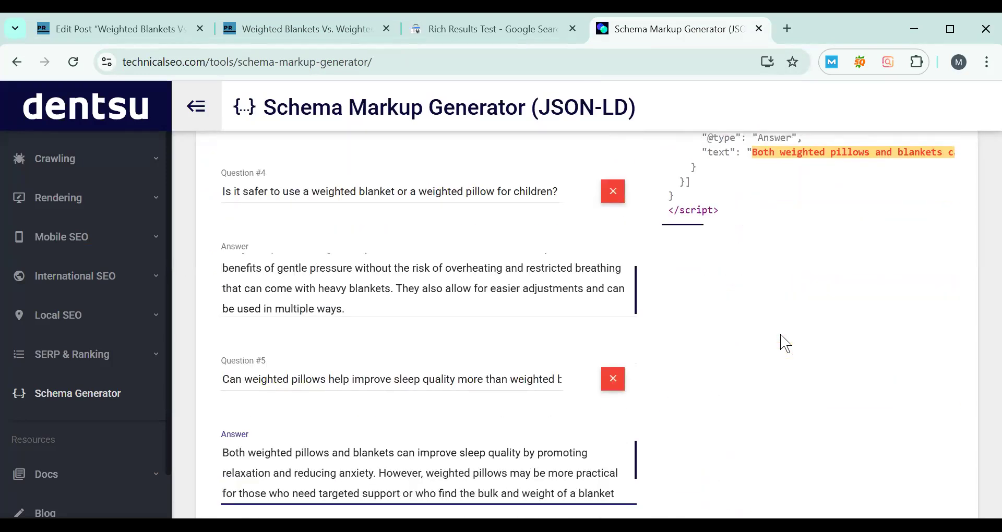
scroll(781, 342, "up", 10)
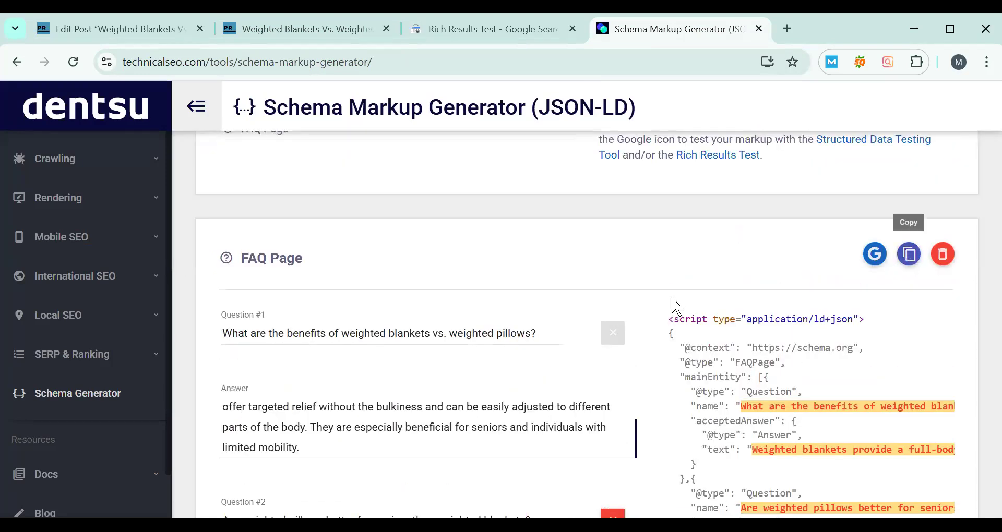
left_click(909, 259)
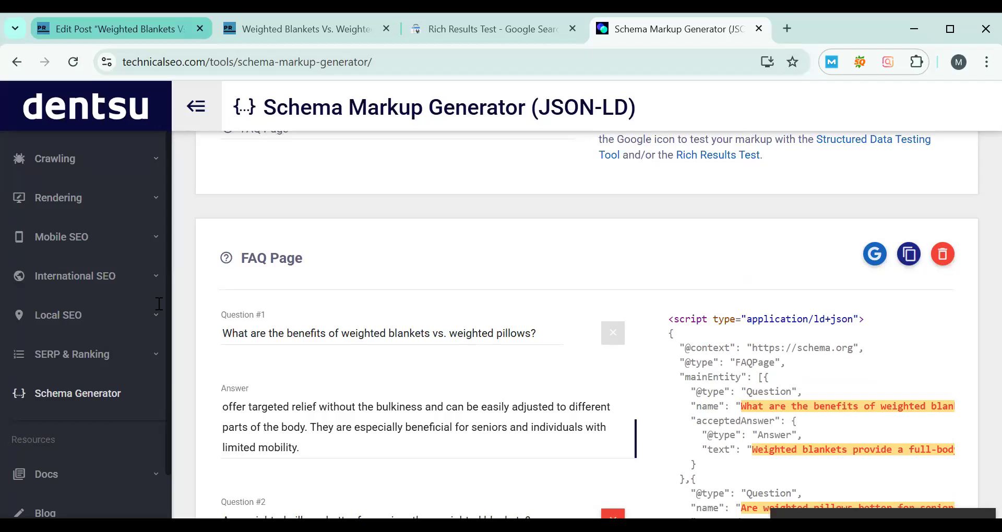
- Delete the empty Custom HTML block at the end of the weighted blankets post in the WordPress editor
left_click(131, 29)
scroll(160, 304, "down", 10)
left_click(106, 261)
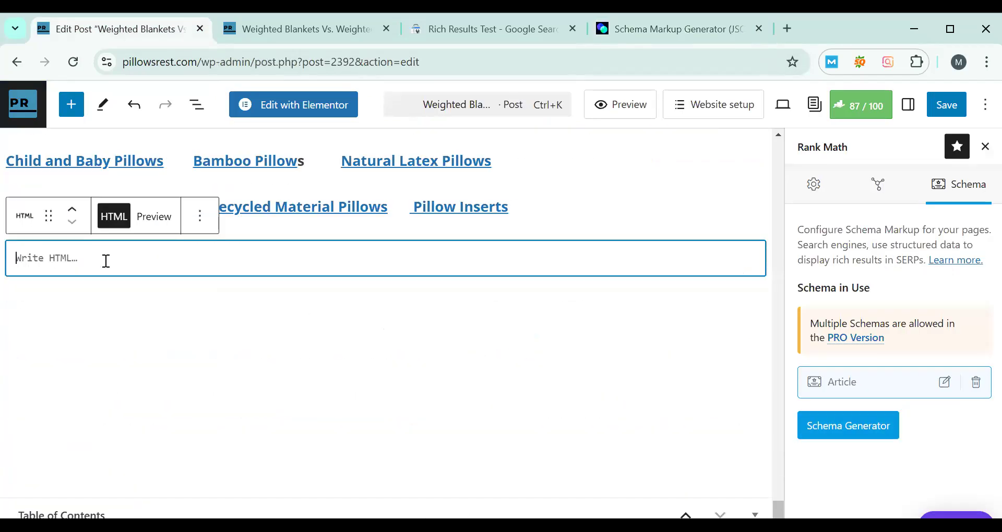
left_click(199, 216)
scroll(226, 454, "down", 1)
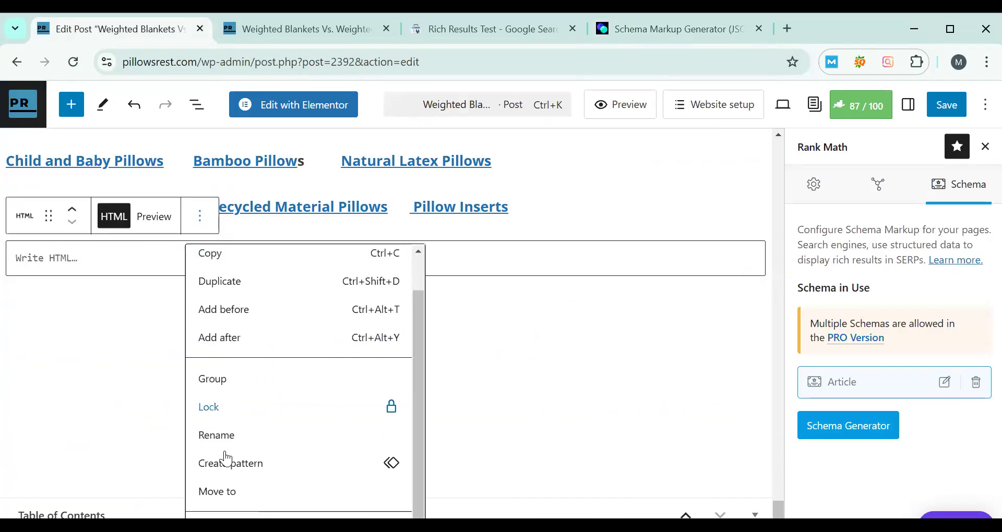
left_click(550, 369)
scroll(335, 205, "down", 1)
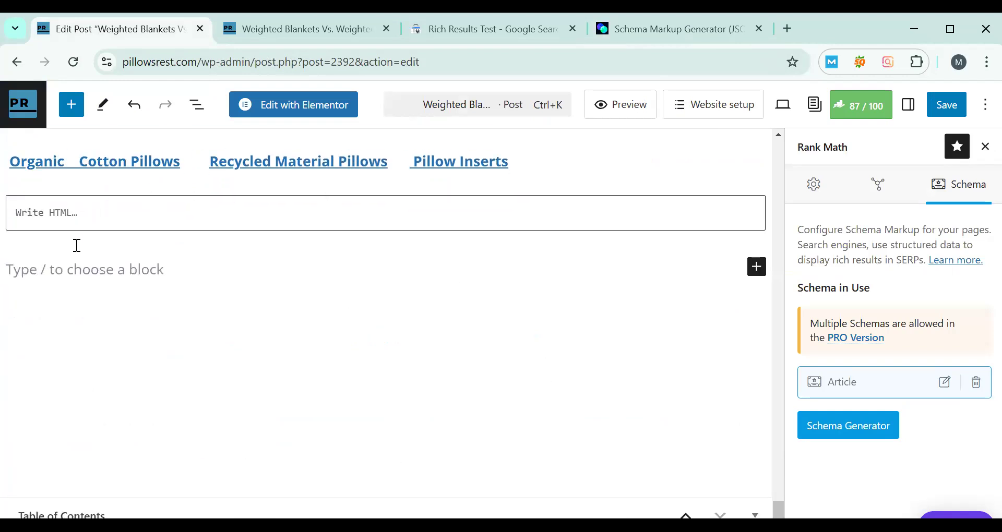
left_click(707, 199)
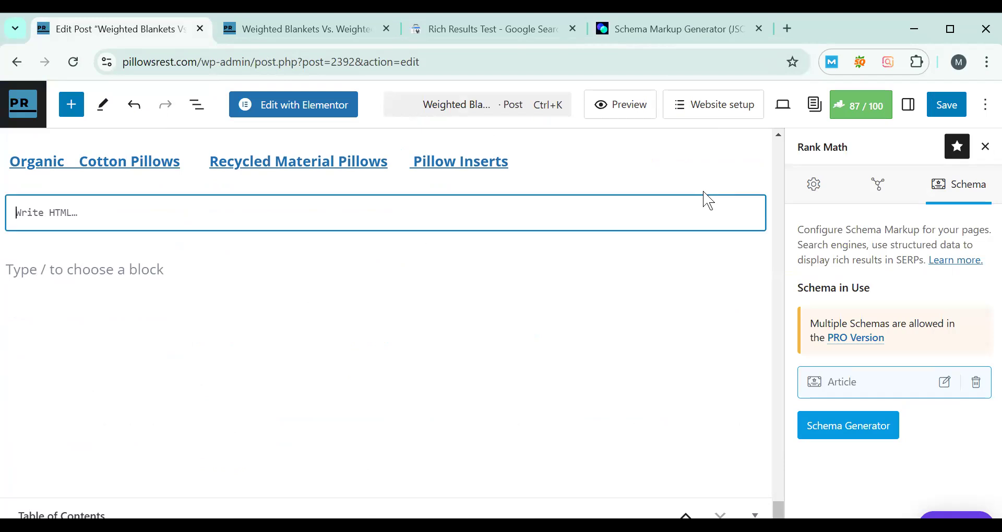
left_click(199, 171)
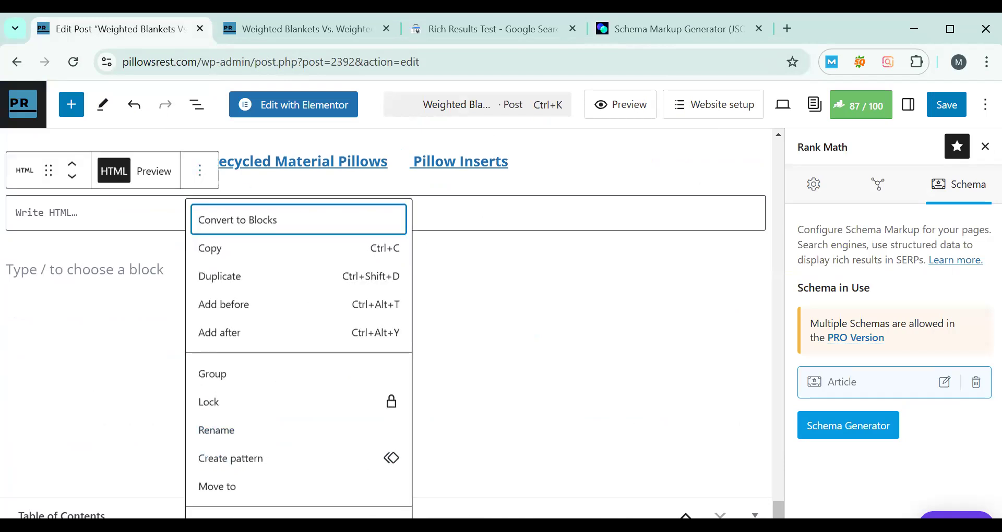
left_click(225, 525)
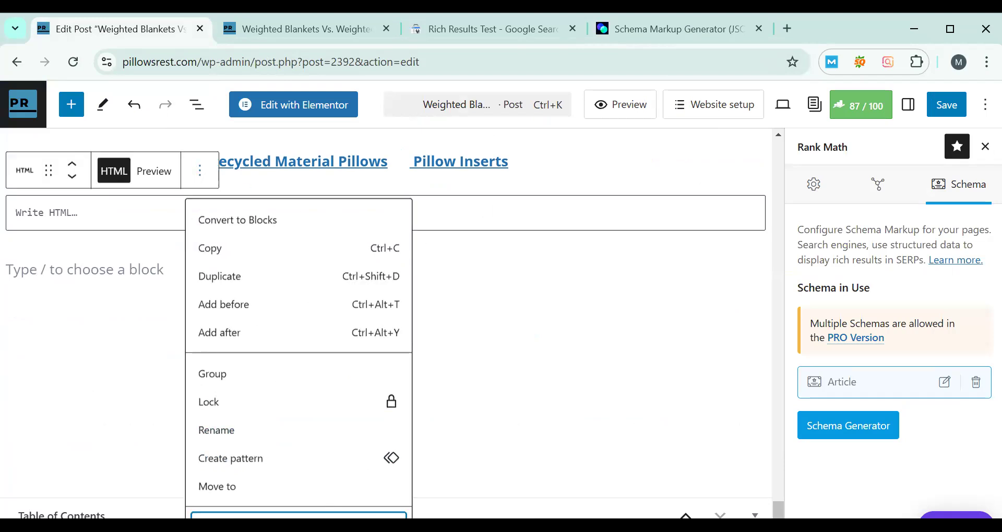
left_click(135, 280)
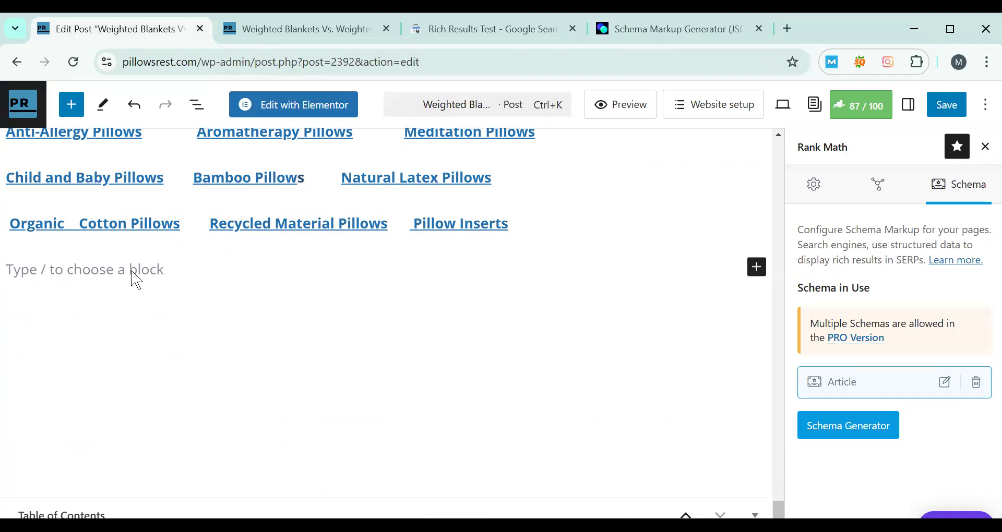
- Add the copied FAQ Page script in a new Custom HTML block at the end of the post and update the post
type("/")
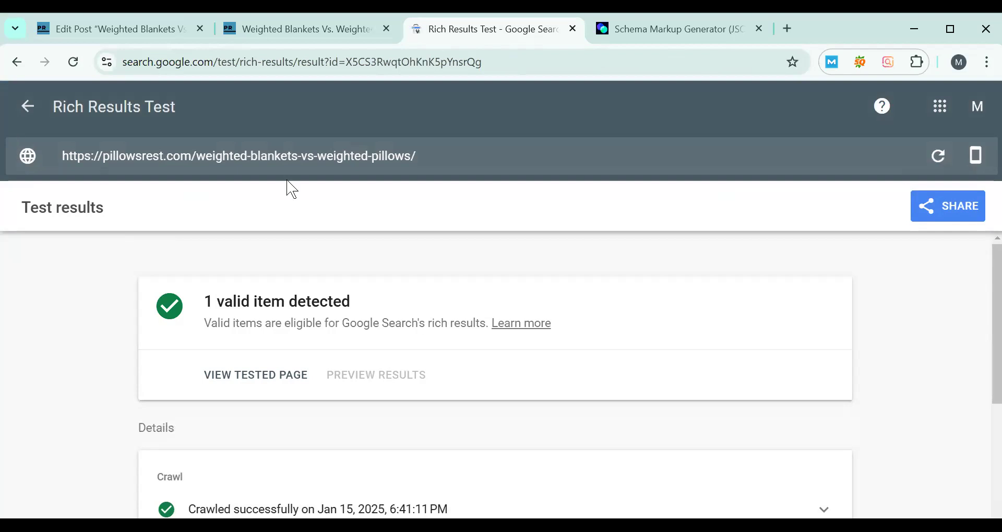
left_click(396, 156)
left_click(269, 29)
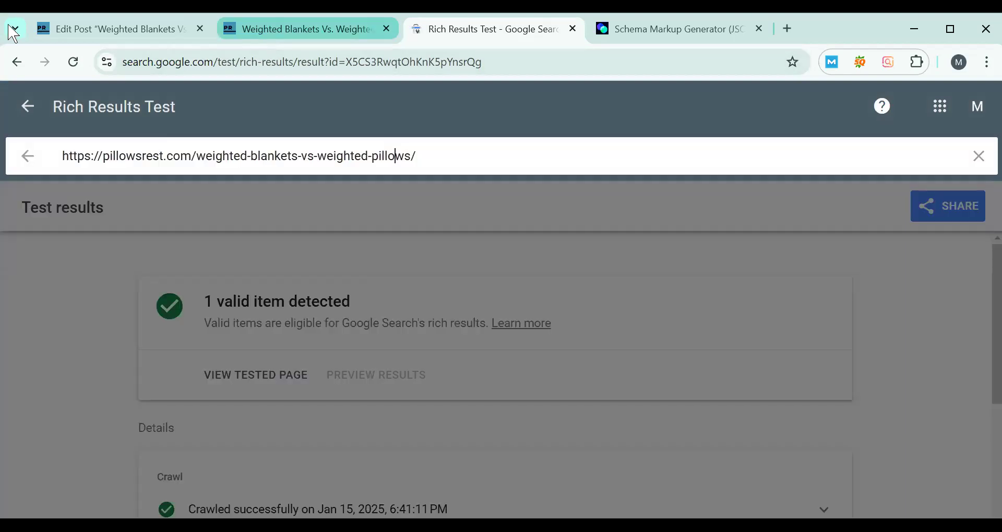
key("ctrl+Page_Up")
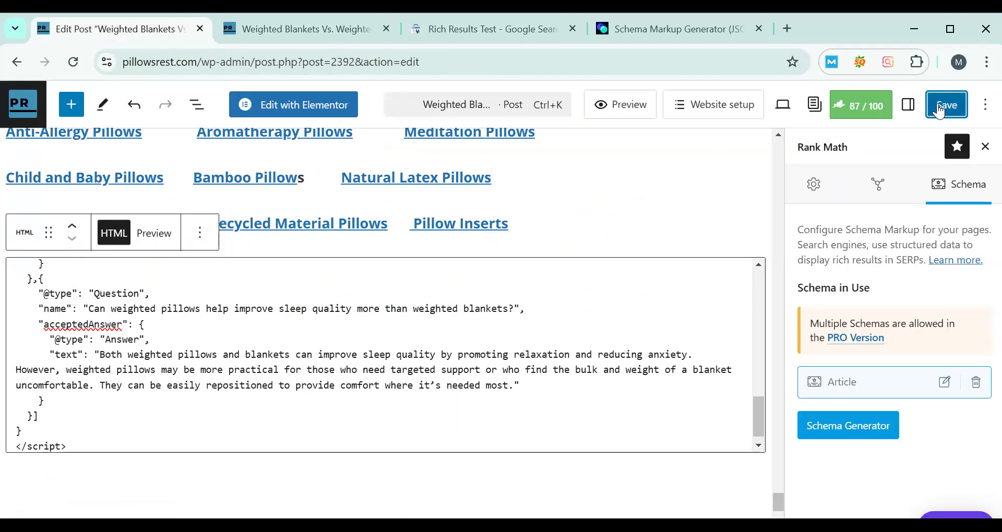
left_click(935, 104)
scroll(376, 421, "up", 5)
scroll(375, 420, "up", 5)
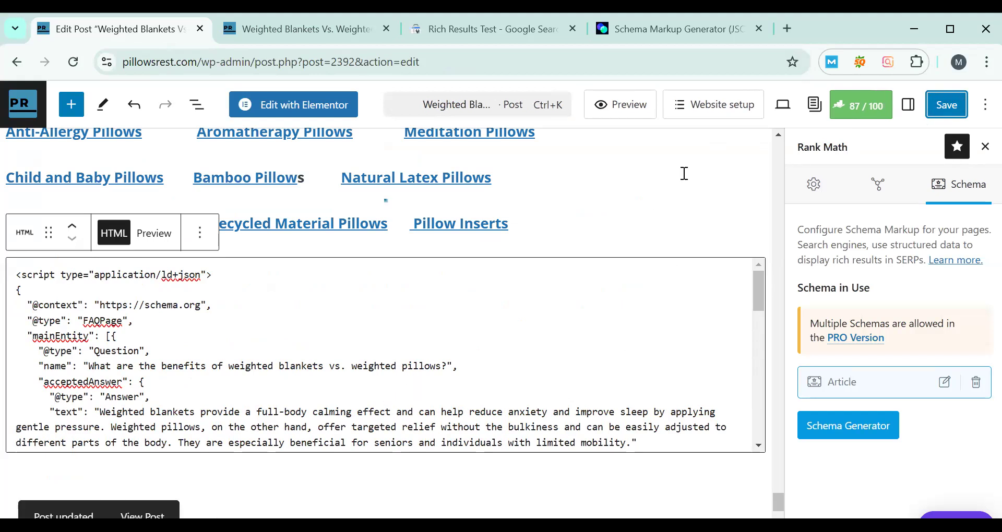
- Reload the published weighted blankets post and rerun the Rich Results Test on its URL
left_click(688, 27)
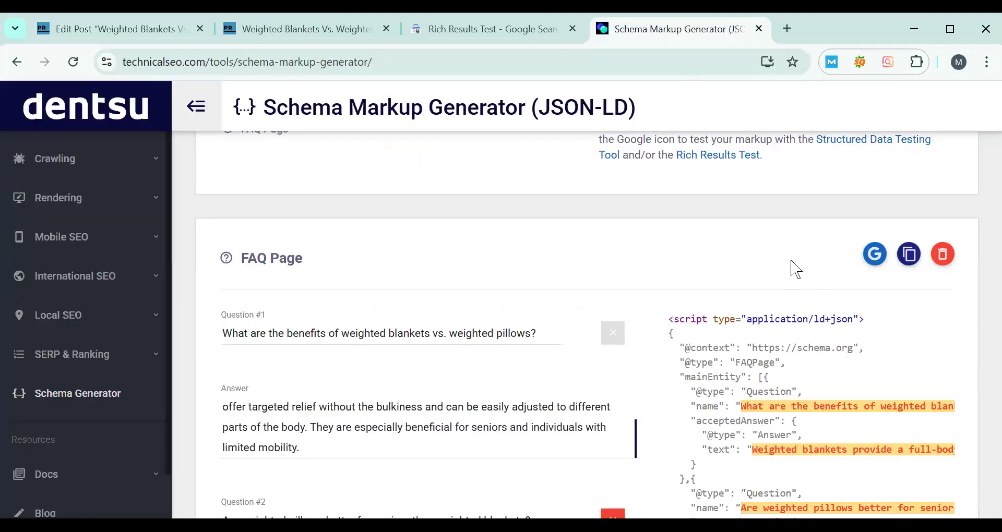
left_click(509, 27)
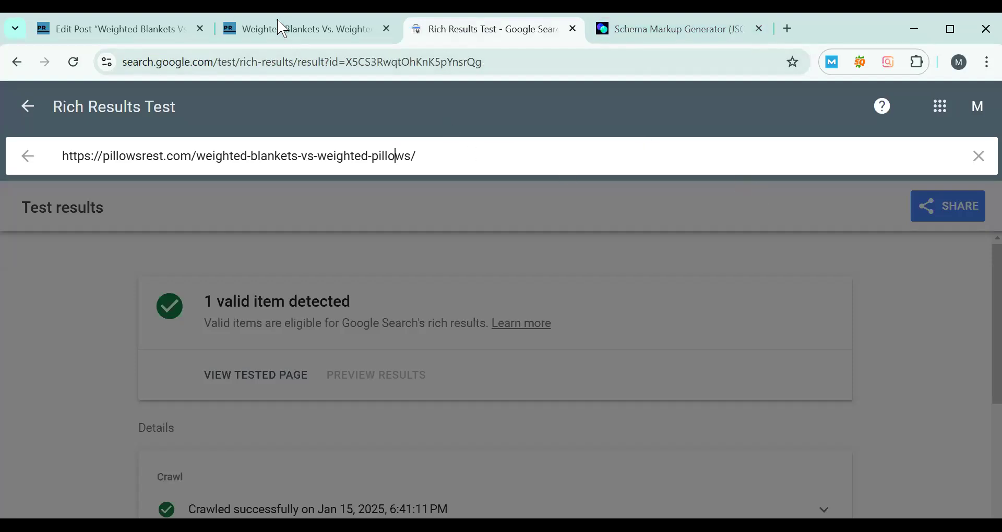
left_click(308, 29)
left_click(79, 62)
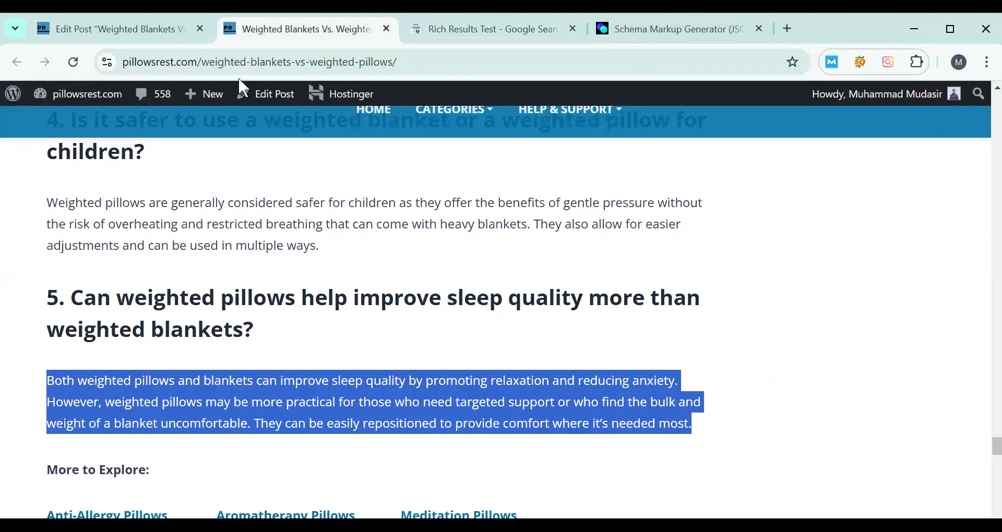
left_click(241, 62)
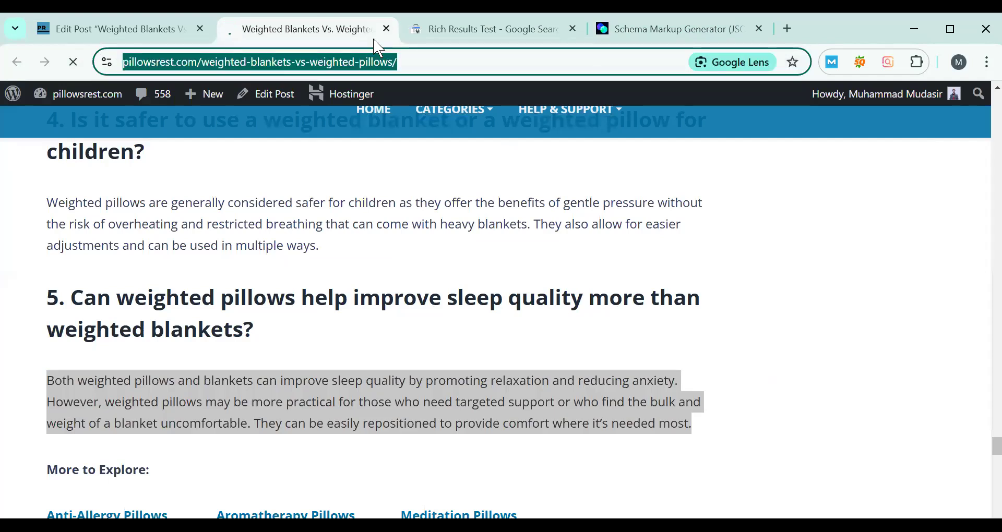
key("ctrl+Tab")
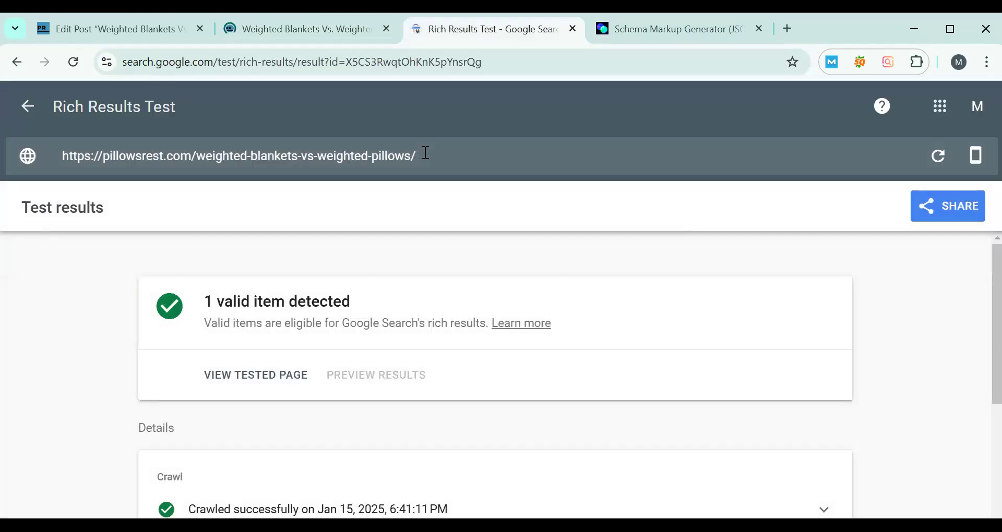
left_click(770, 168)
key("ctrl+c")
left_click(902, 204)
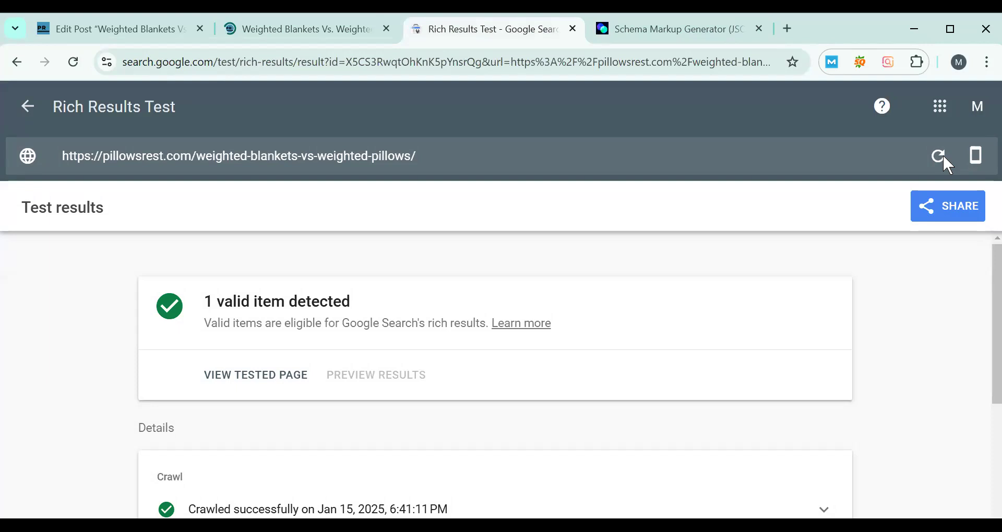
left_click(942, 156)
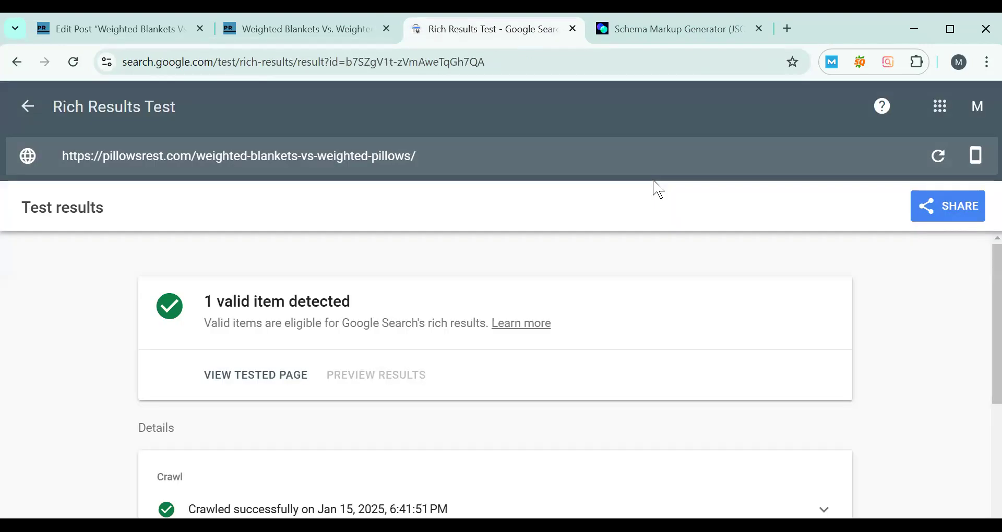
- Search Google for "schema markup validator" in a new browser tab
left_click(786, 27)
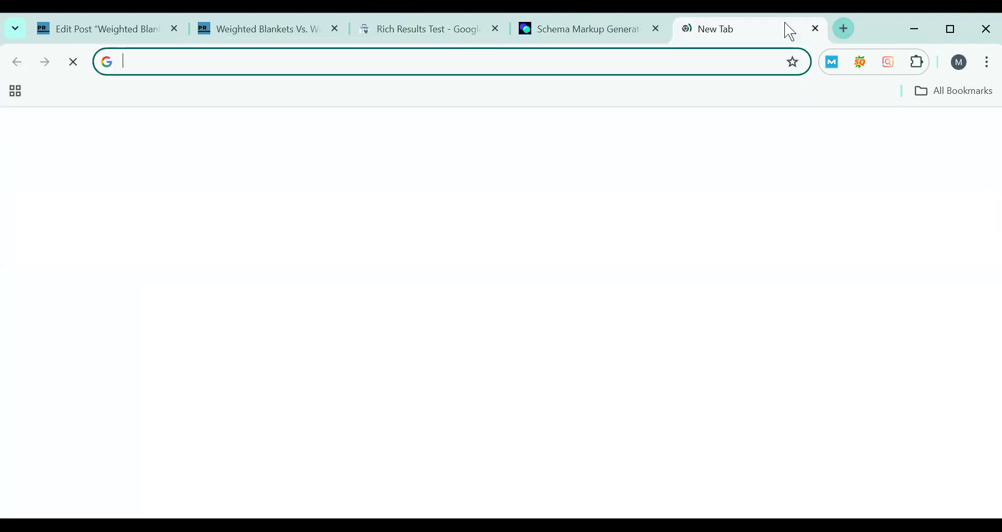
type("ric")
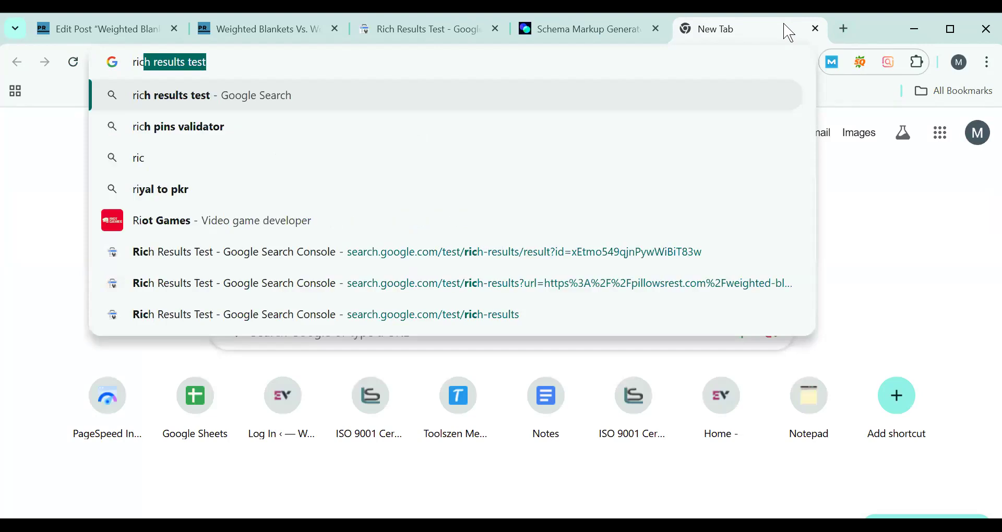
type("h")
key("ctrl+a")
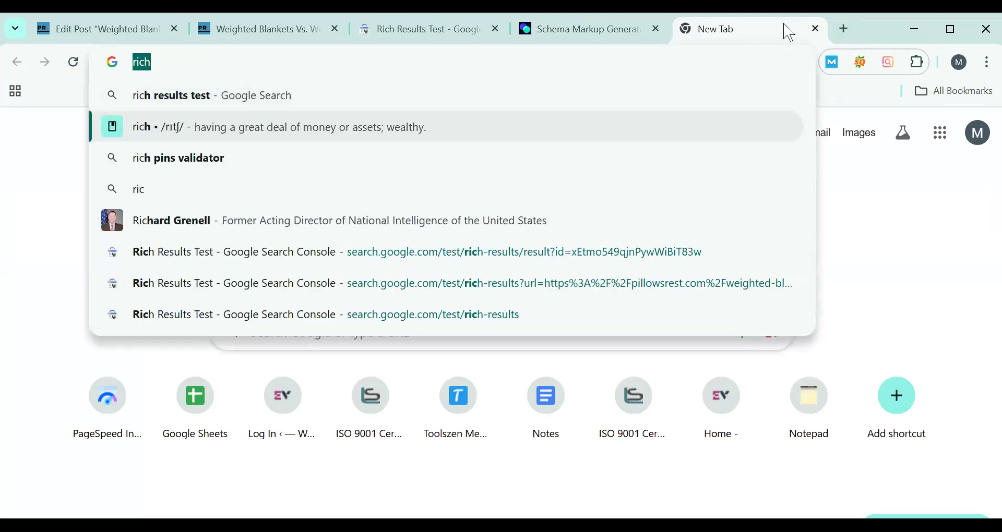
type("sc")
key("Return")
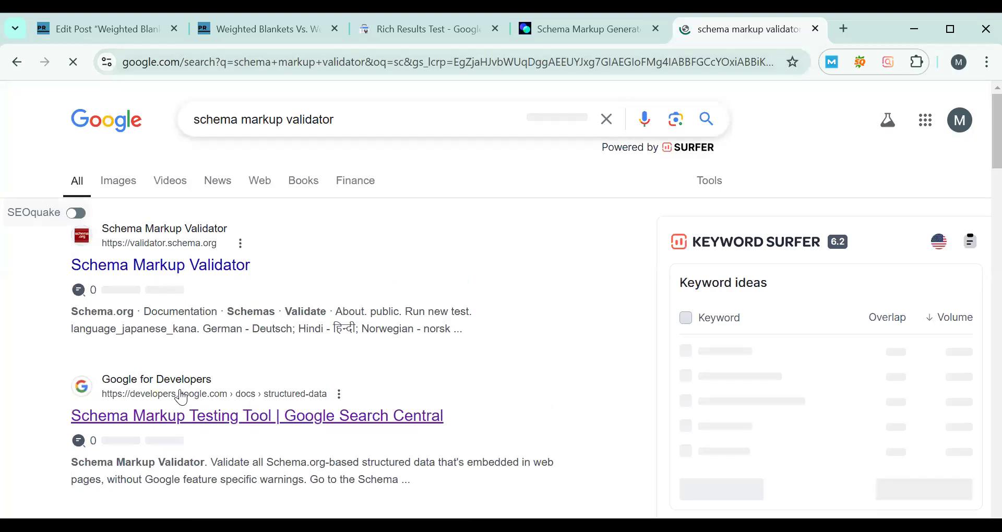
left_click(185, 399)
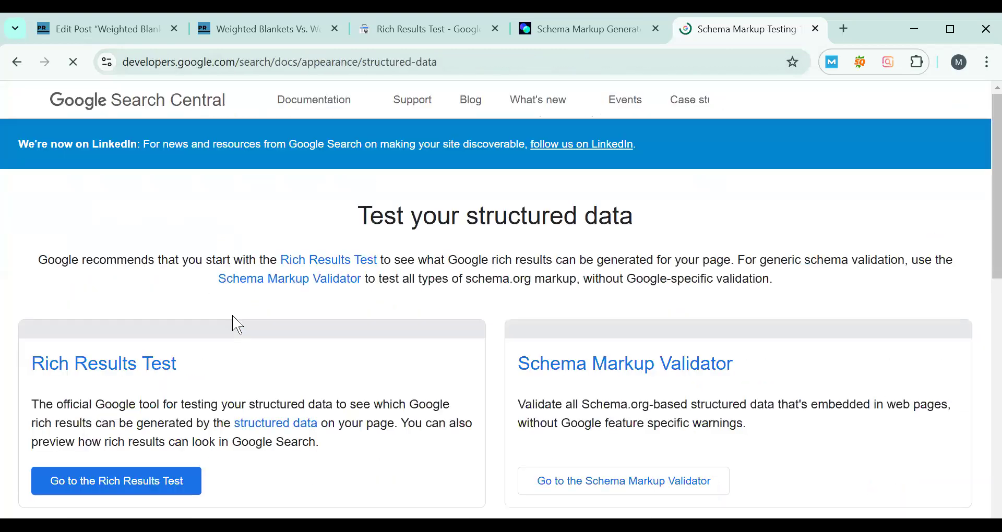
scroll(209, 374, "down", 6)
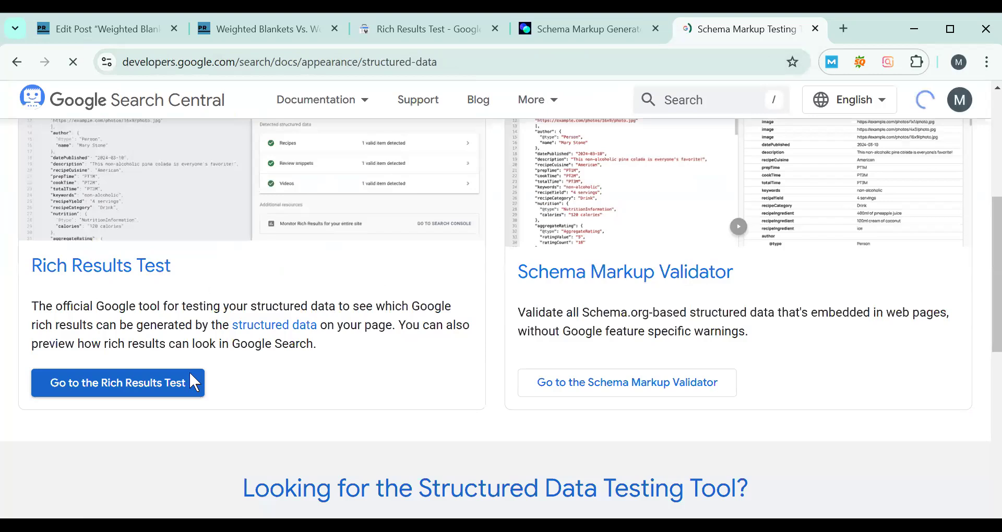
left_click(190, 374)
left_click(340, 352)
key("ctrl+v")
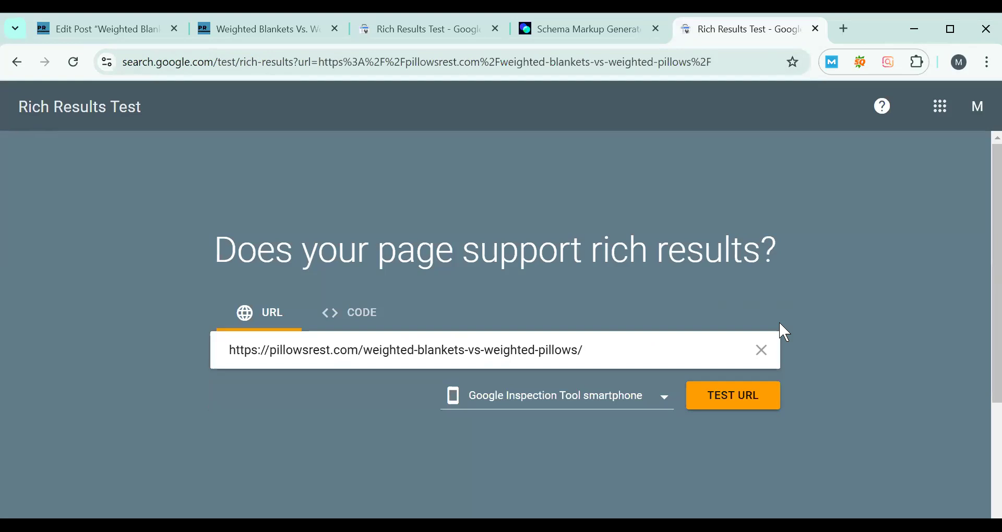
key("Return")
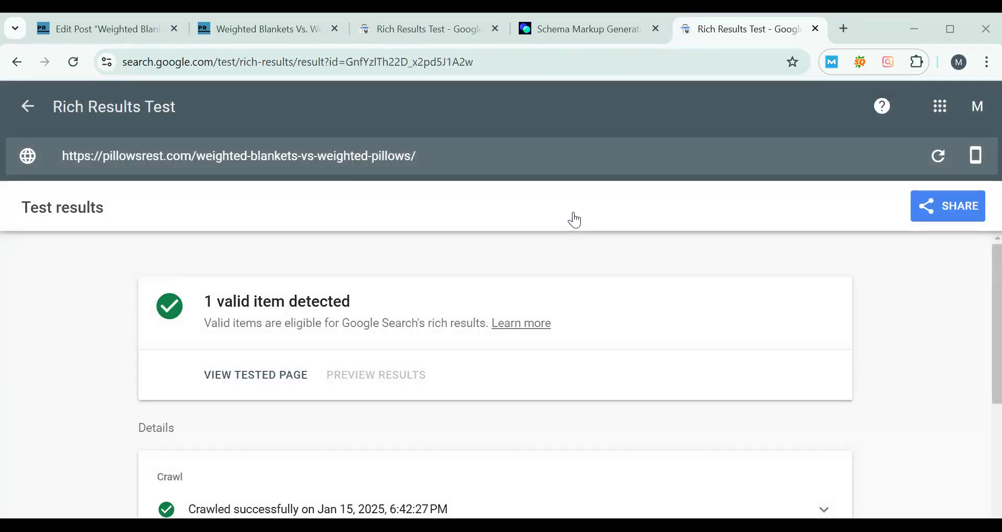
- Examine the detected structured data in the test results, opening the Articles details
scroll(868, 336, "down", 5)
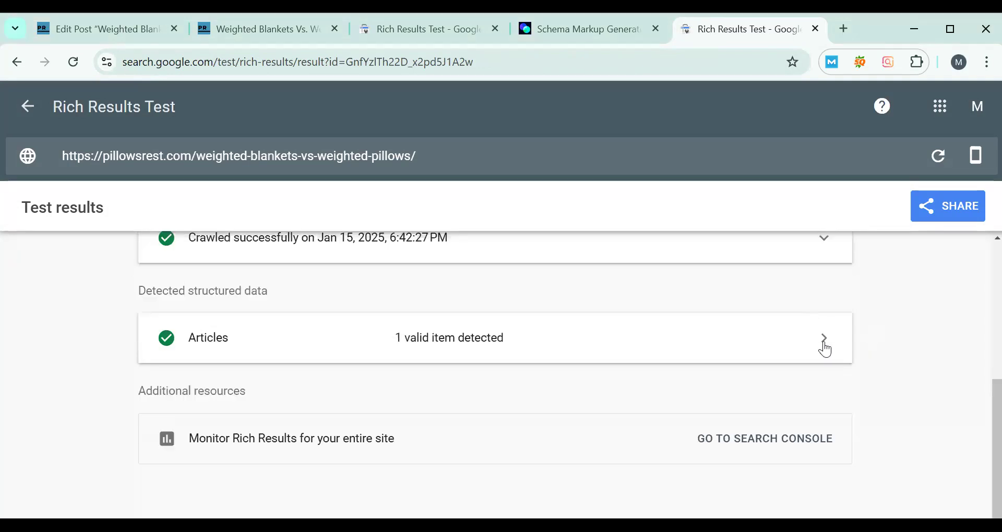
left_click(533, 359)
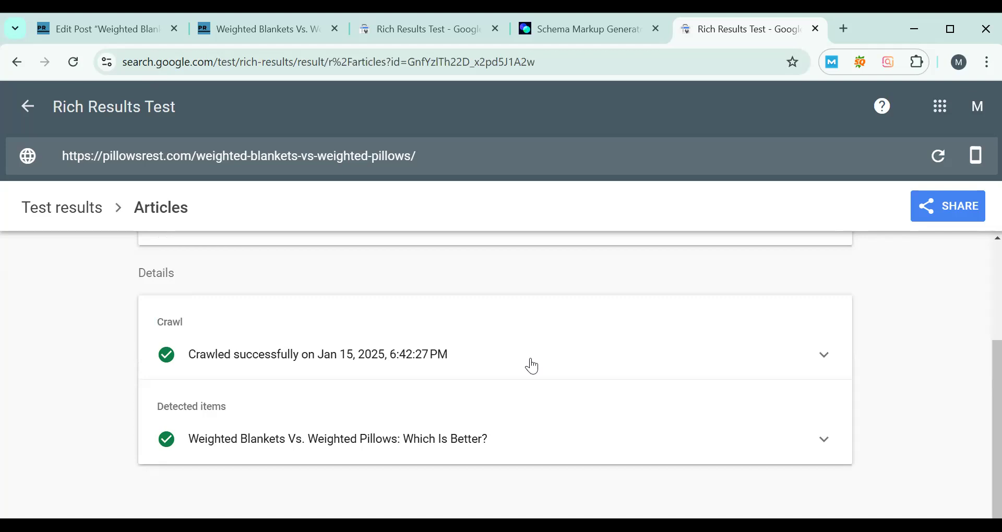
scroll(532, 367, "up", 3)
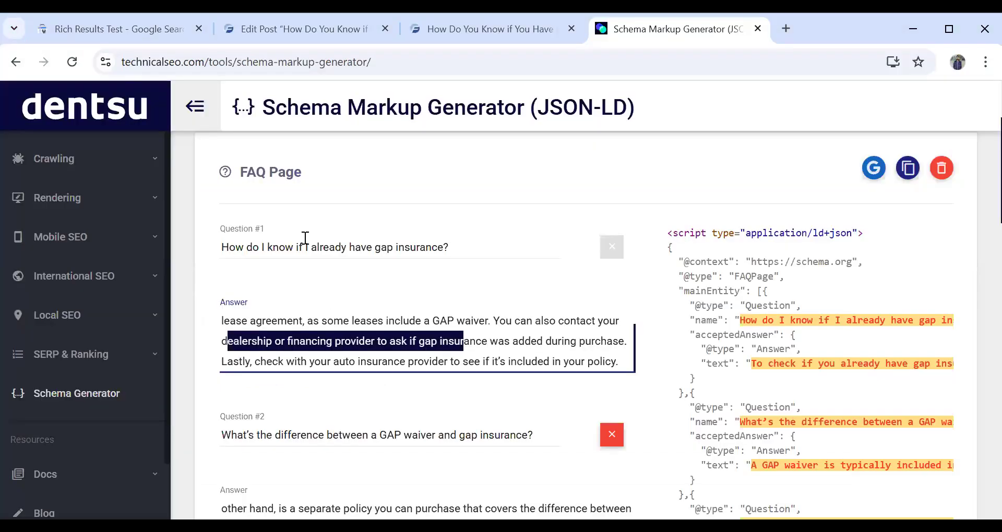
- Review the gap insurance questions, answers and JSON-LD script in the Schema Markup Generator's FAQ Page form
scroll(308, 239, "down", 4)
scroll(307, 229, "up", 1)
scroll(310, 238, "up", 4)
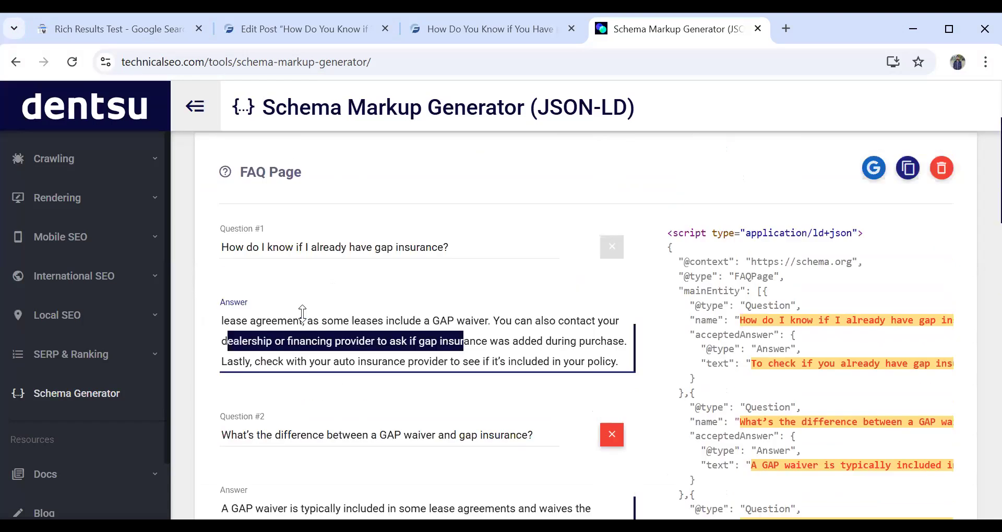
scroll(303, 312, "down", 10)
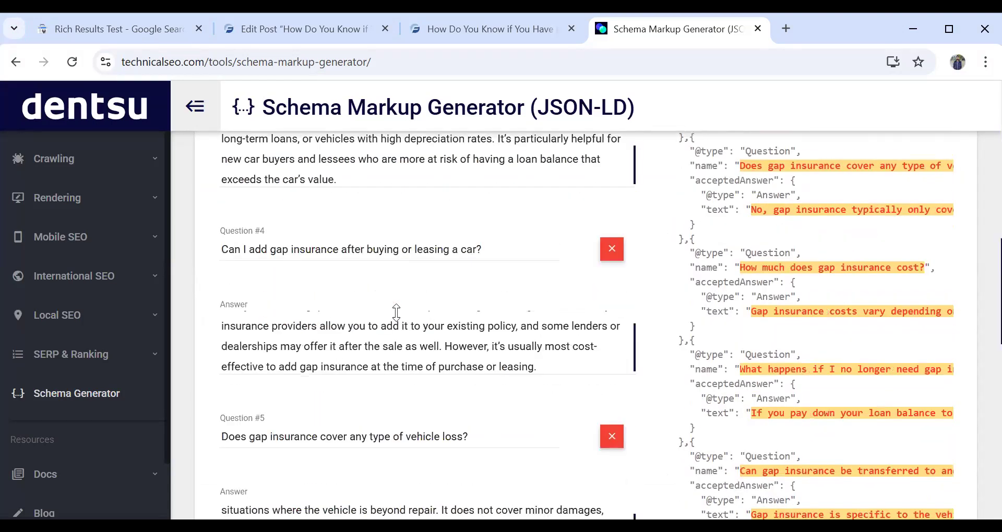
scroll(396, 312, "down", 4)
scroll(729, 291, "down", 4)
scroll(729, 291, "up", 13)
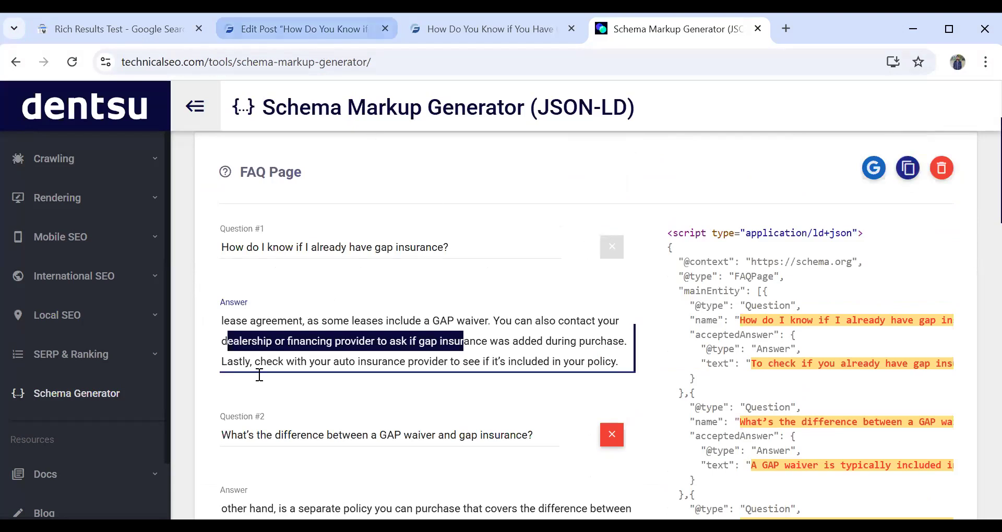
- Paste the gap insurance FAQ Page script into the Custom HTML block below the FAQ list in the WordPress post
left_click(303, 29)
left_click_drag(800, 416, 799, 436)
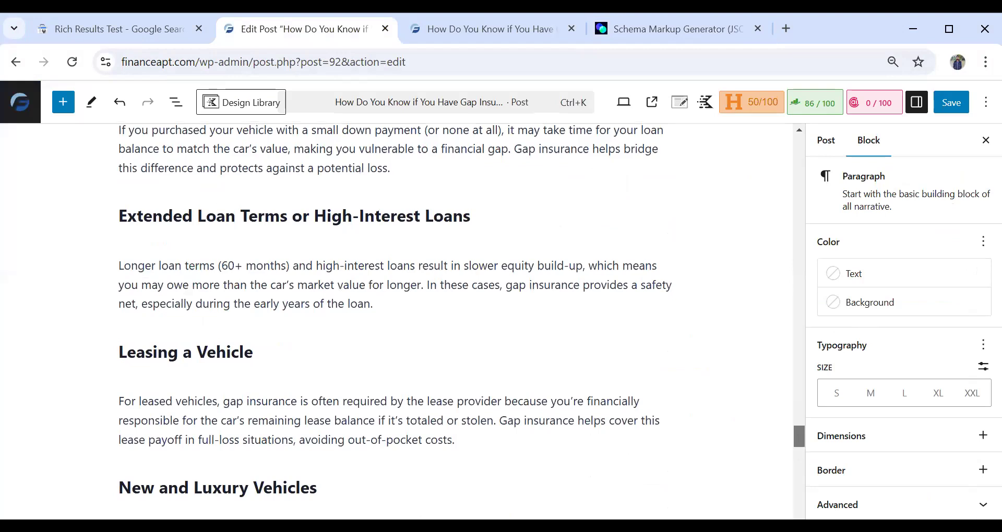
scroll(279, 377, "down", 15)
left_click(224, 289)
key("ctrl+v")
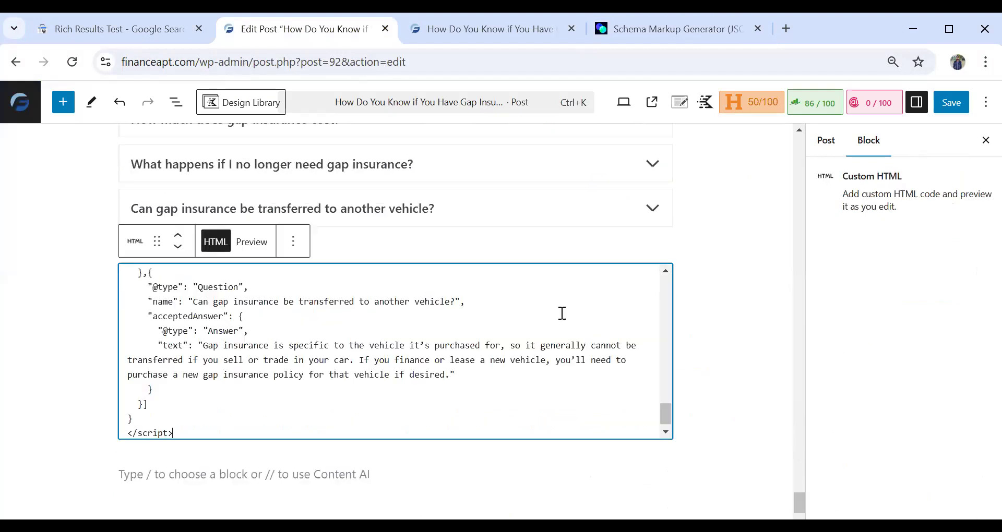
left_click(652, 262)
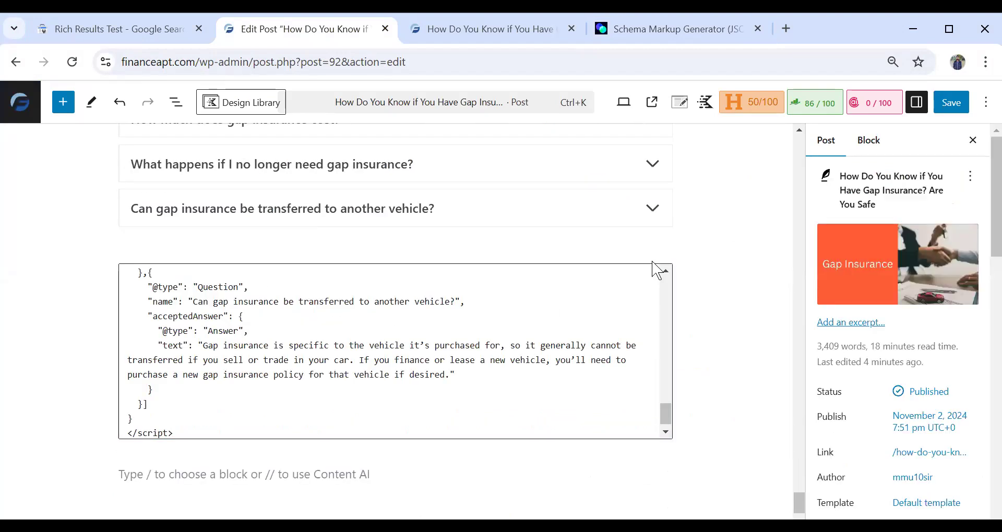
- Review the pasted FAQ Page script in the Custom HTML block against the FAQ questions above it in the gap insurance post
scroll(385, 342, "up", 10)
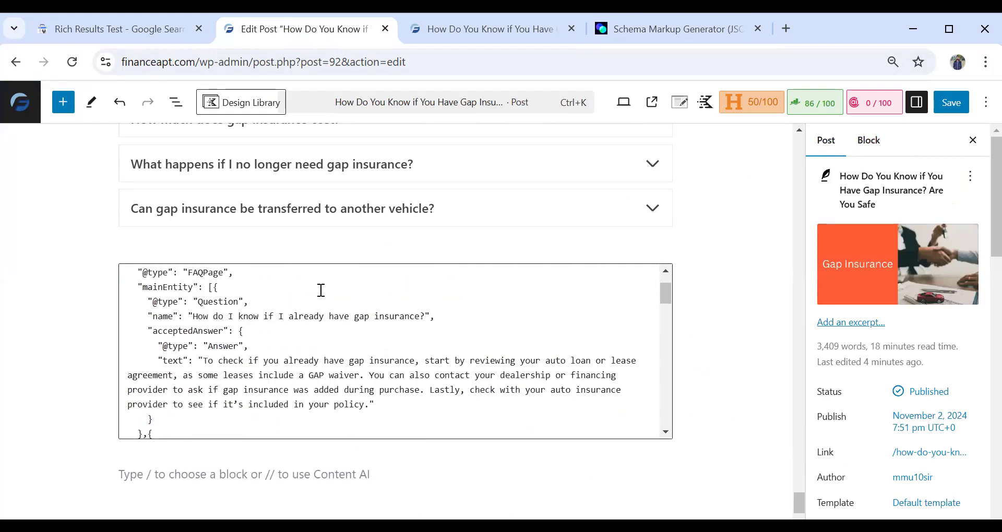
scroll(321, 290, "up", 2)
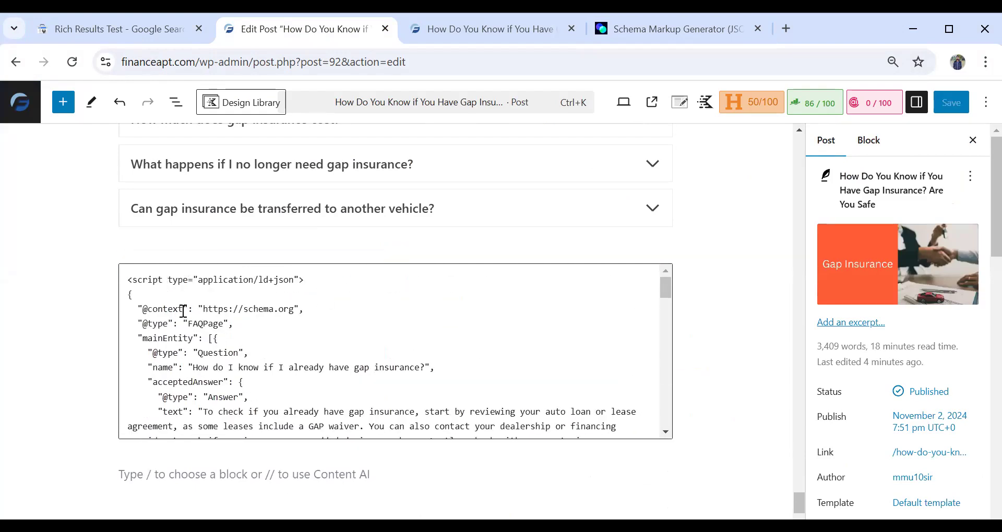
scroll(183, 312, "up", 5)
scroll(183, 308, "down", 5)
scroll(198, 234, "up", 4)
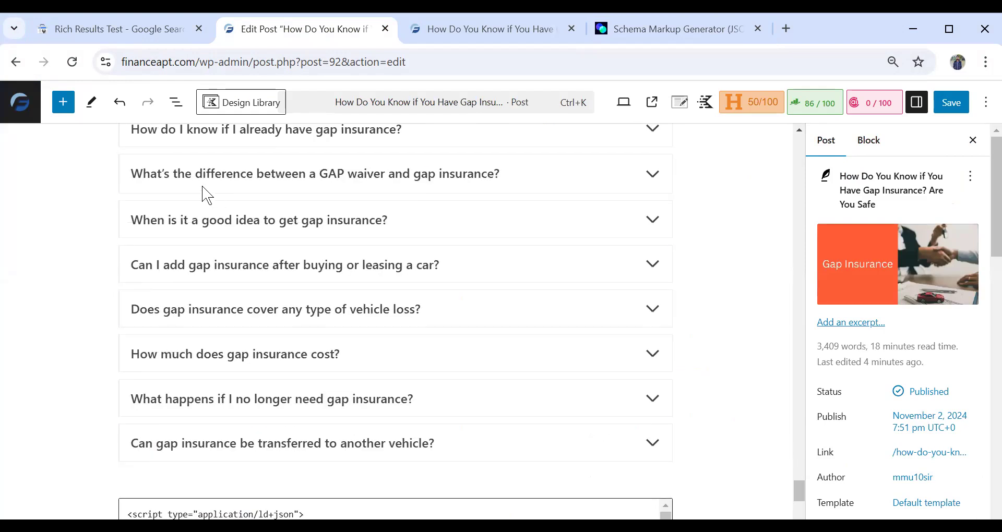
scroll(156, 225, "up", 3)
left_click(158, 296)
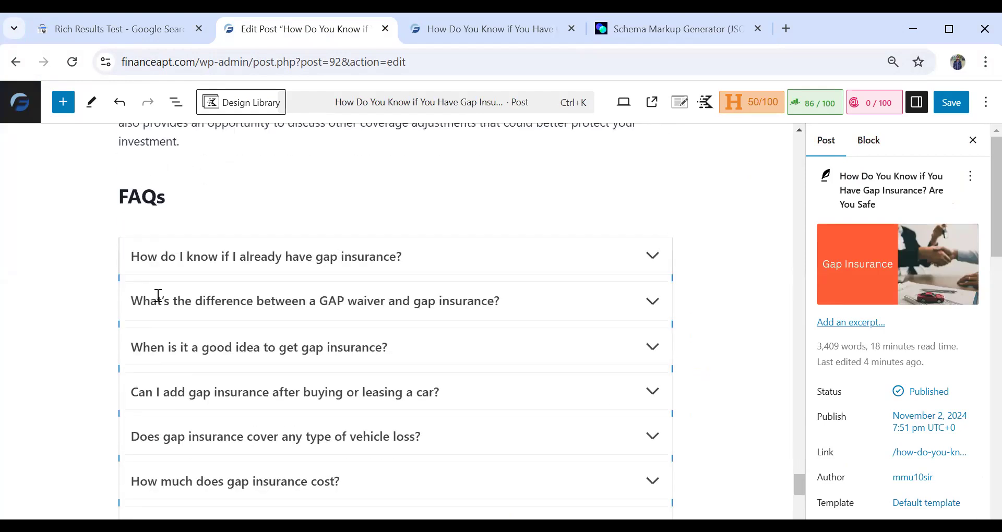
scroll(158, 295, "down", 6)
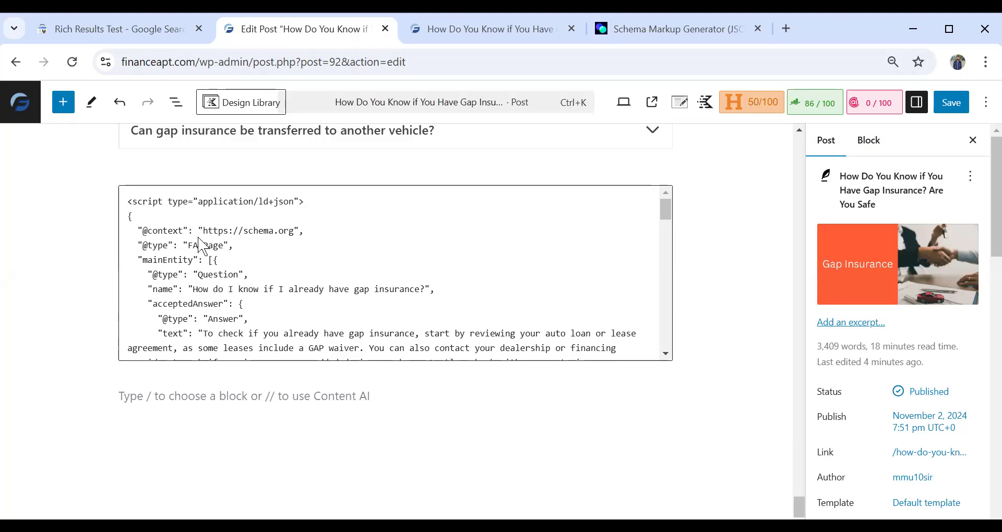
- Check the Rich Results Test overview and detected structured data for the gap insurance post, glancing at the live page in between
left_click(142, 22)
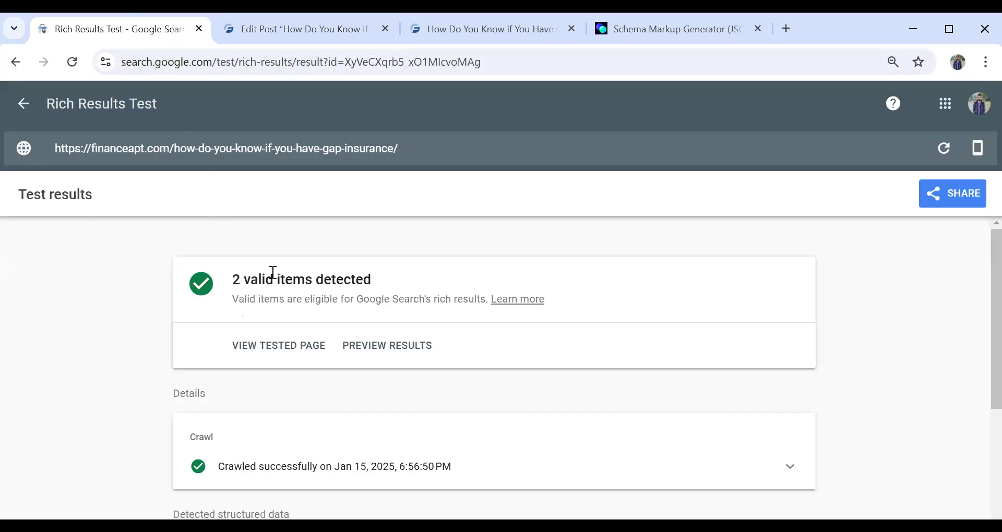
scroll(272, 273, "down", 1)
scroll(269, 319, "down", 3)
scroll(257, 284, "up", 3)
left_click(488, 29)
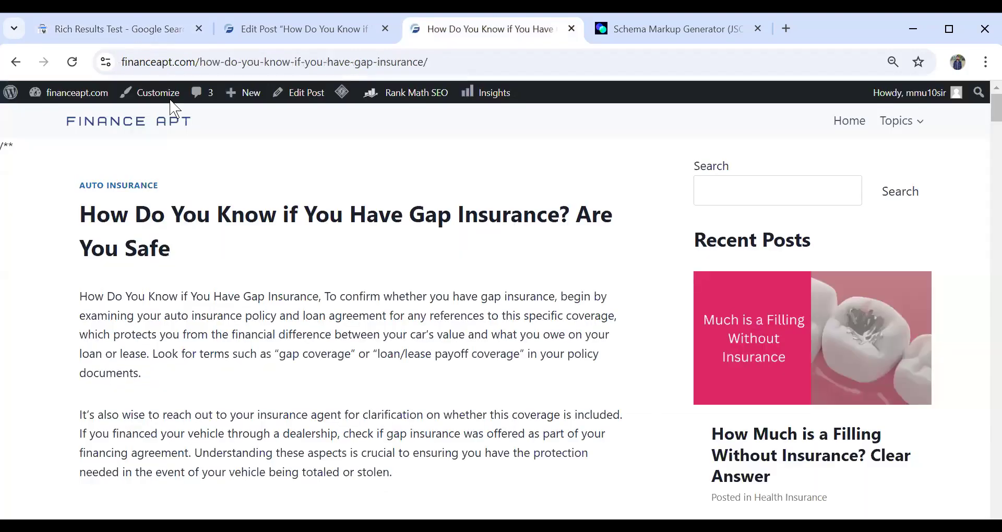
key("ctrl+1")
scroll(265, 304, "down", 1)
scroll(262, 302, "down", 1)
scroll(334, 284, "up", 2)
scroll(335, 284, "down", 4)
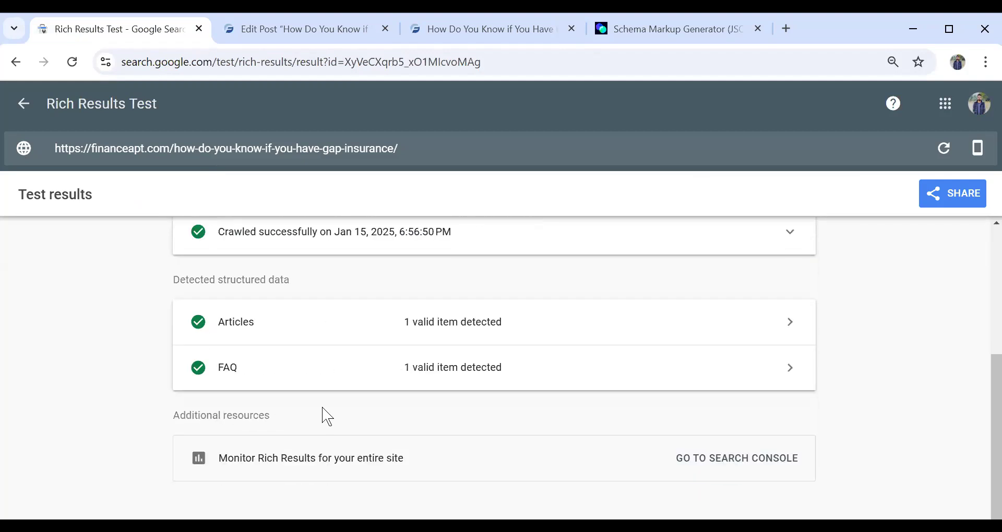
- Open the FAQ result's detected item and examine the questions and accepted answers it contains
left_click(322, 366)
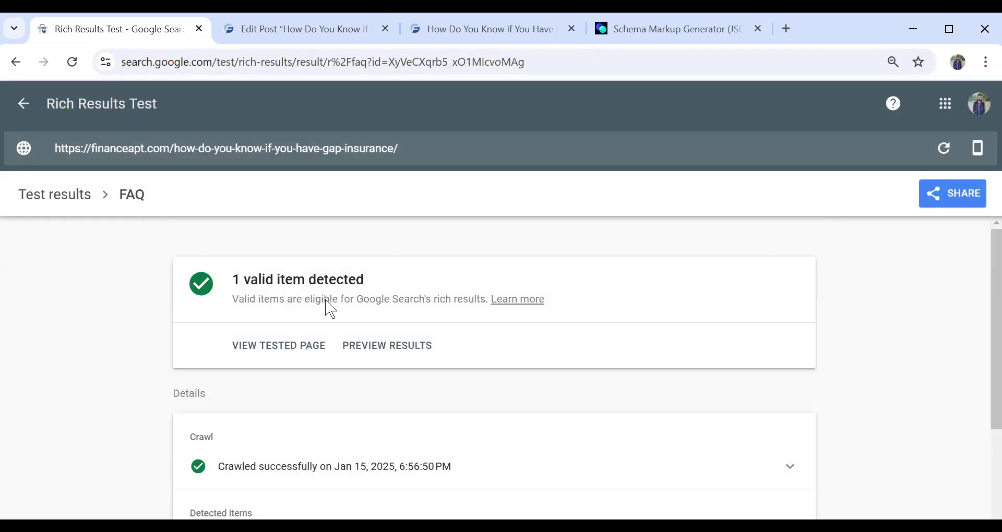
scroll(329, 308, "down", 3)
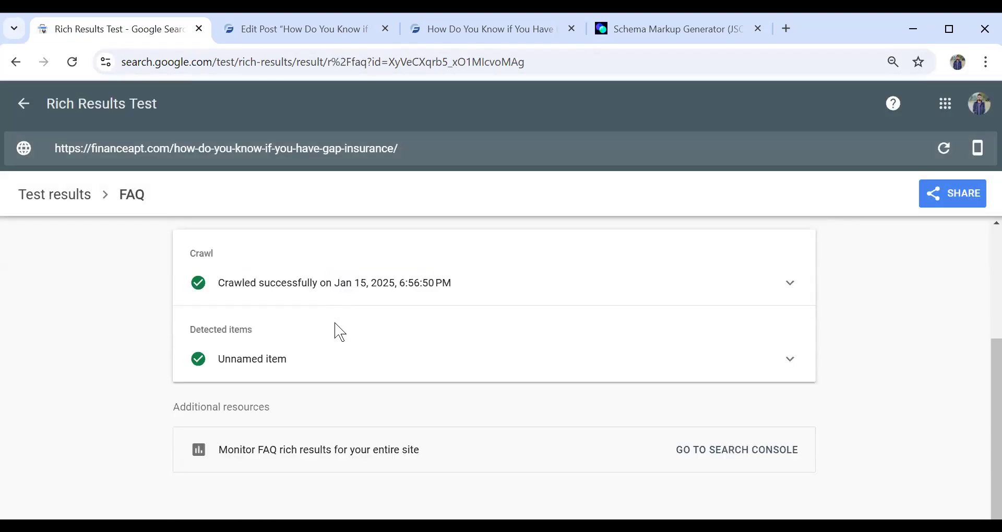
left_click(352, 359)
scroll(384, 330, "down", 3)
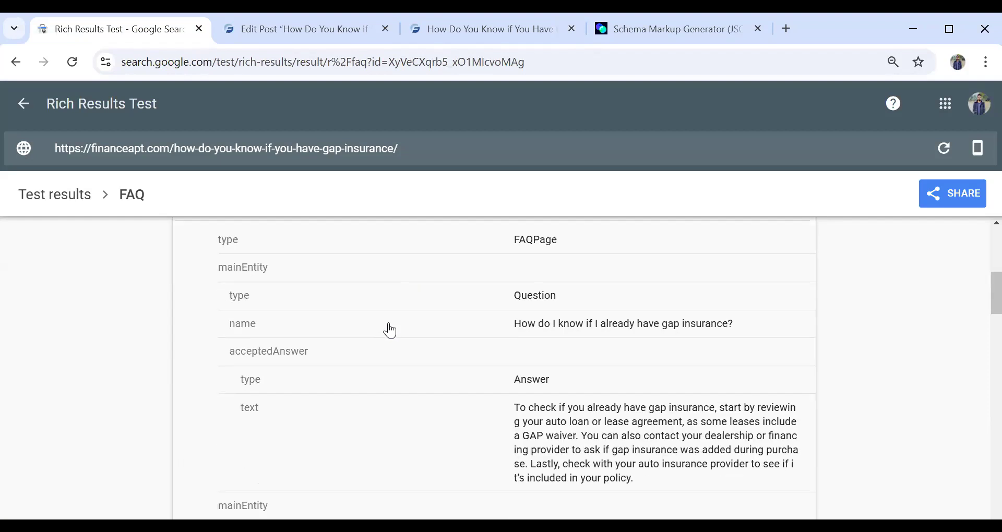
scroll(541, 289, "up", 3)
scroll(530, 246, "down", 3)
scroll(573, 358, "down", 2)
scroll(547, 300, "up", 1)
scroll(547, 299, "up", 1)
scroll(600, 331, "down", 1)
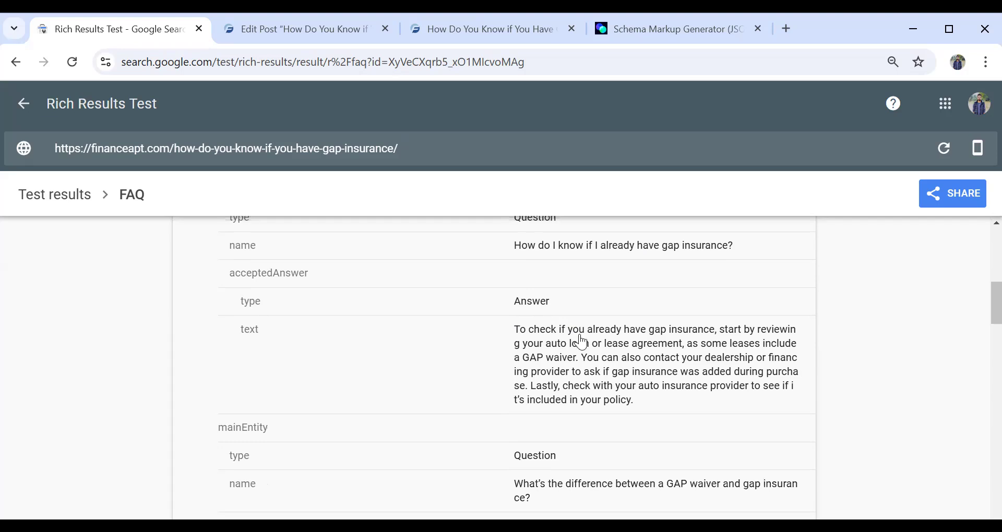
scroll(563, 329, "down", 3)
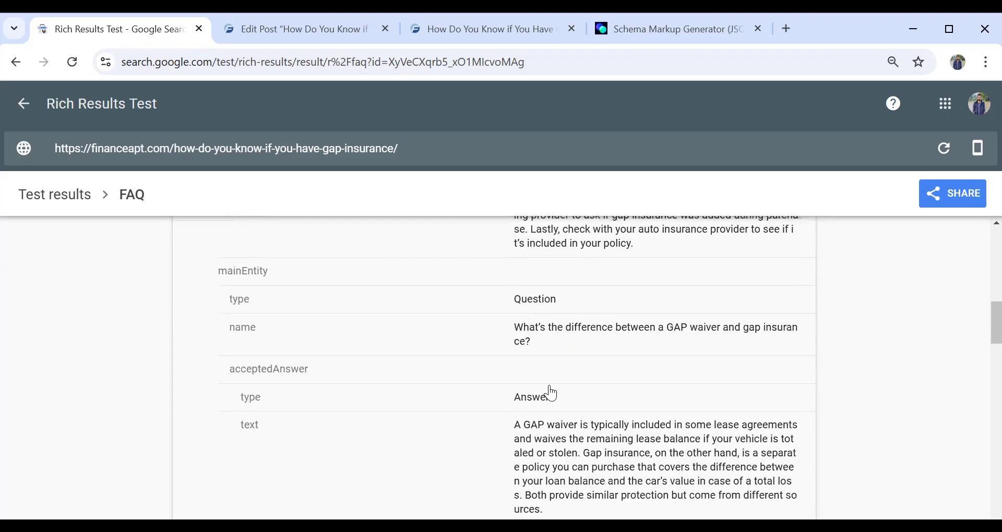
scroll(548, 334, "down", 3)
scroll(547, 334, "down", 2)
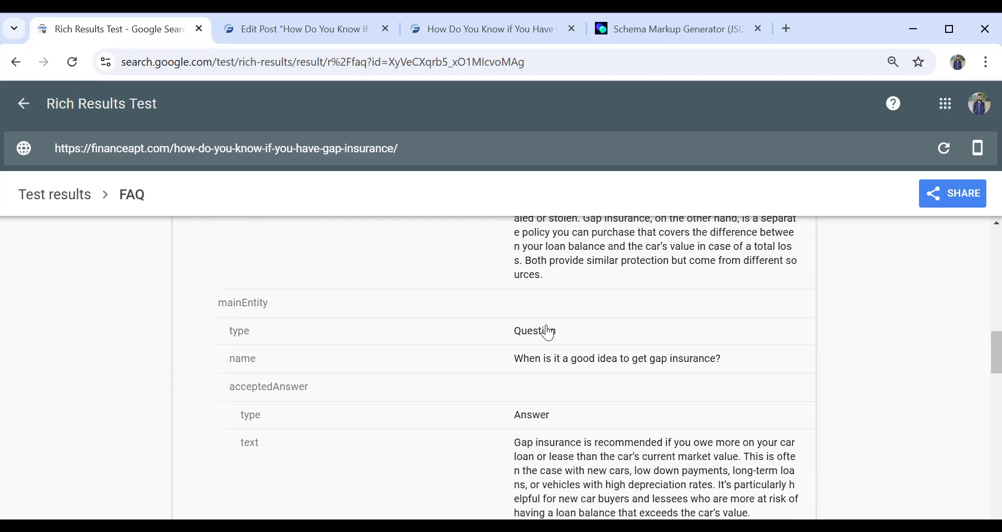
- Go back to the post editor and read through the FAQ script in the Custom HTML block to its closing script tag
left_click(299, 32)
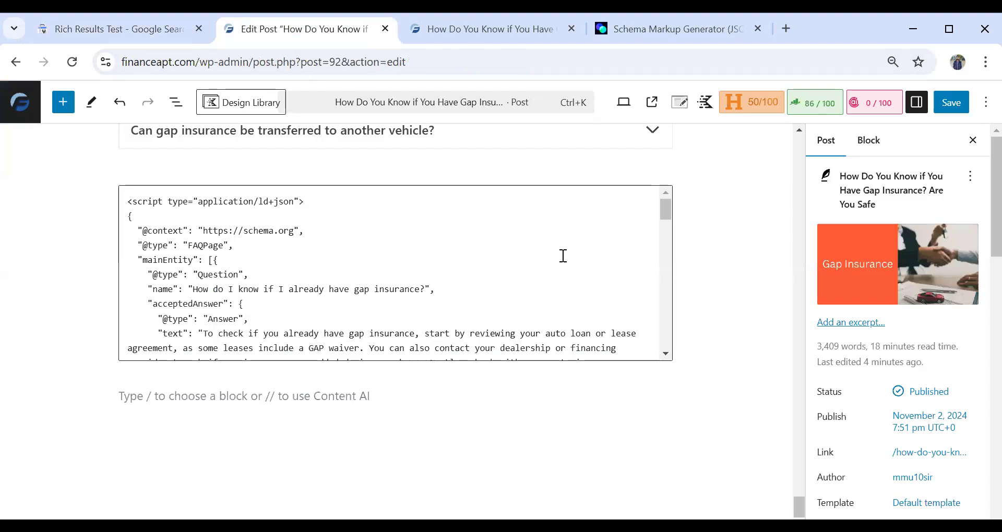
scroll(563, 255, "up", 2)
scroll(563, 264, "down", 15)
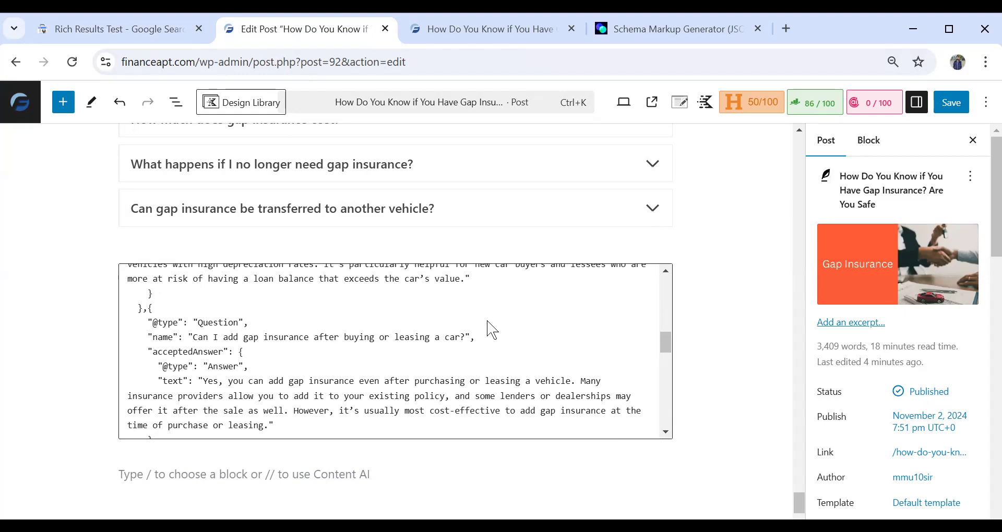
scroll(302, 277, "down", 10)
scroll(249, 431, "down", 2)
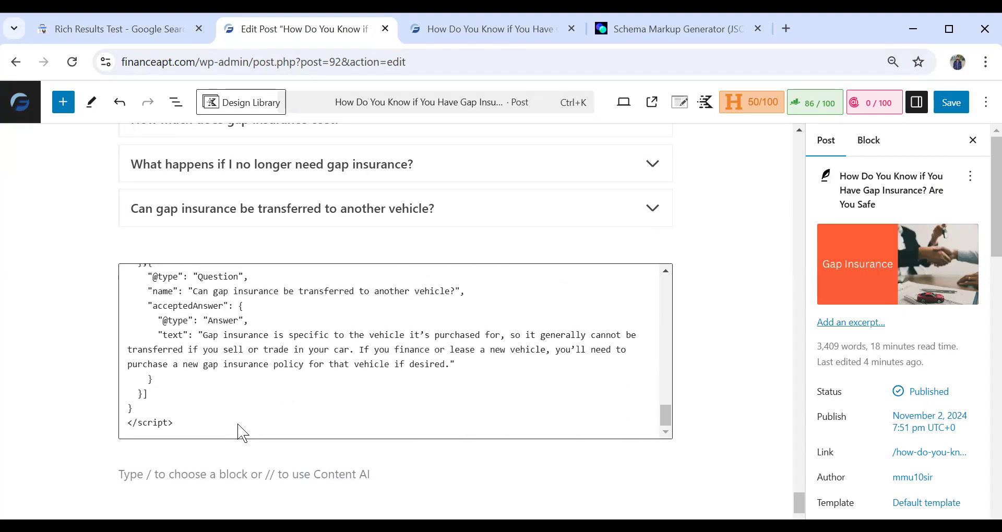
left_click(239, 432)
key("Return")
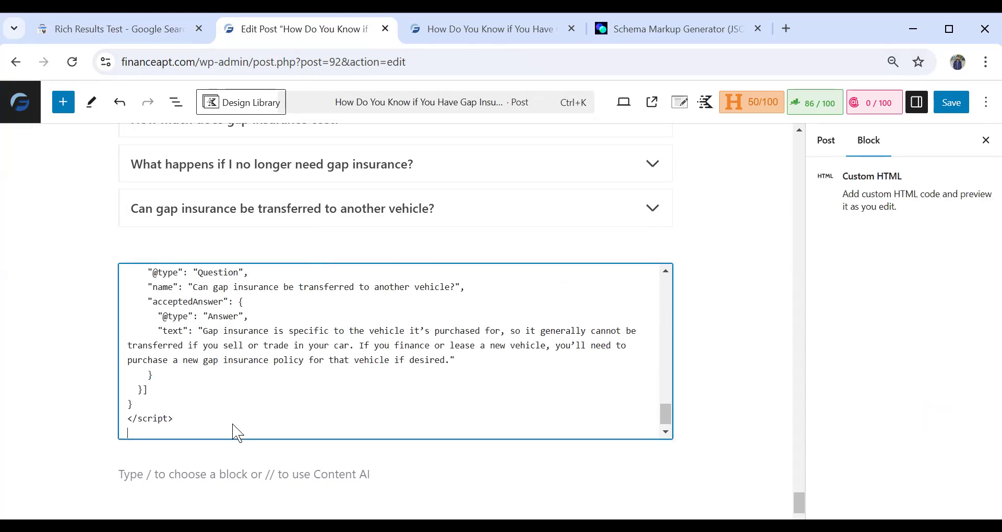
key("Return")
scroll(214, 418, "down", 1)
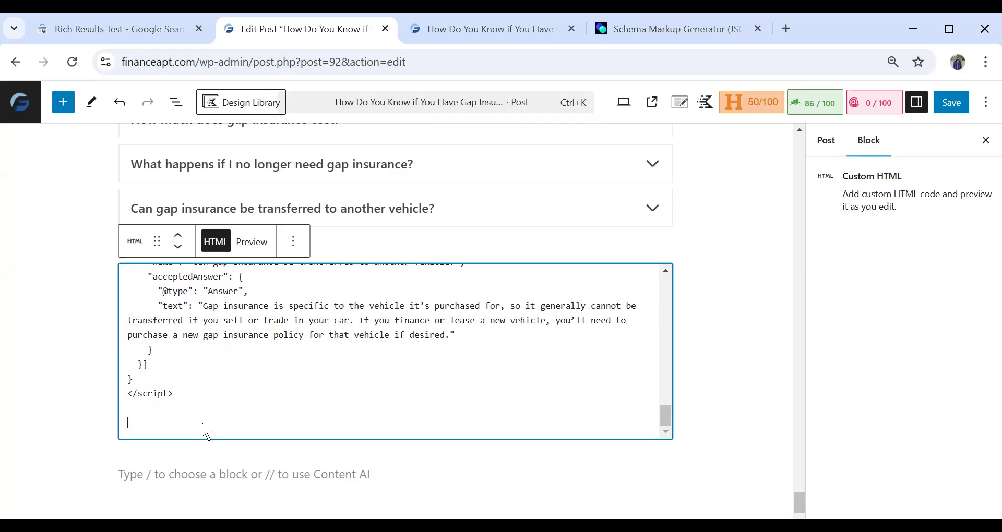
key("BackSpace")
key("BackSpace")
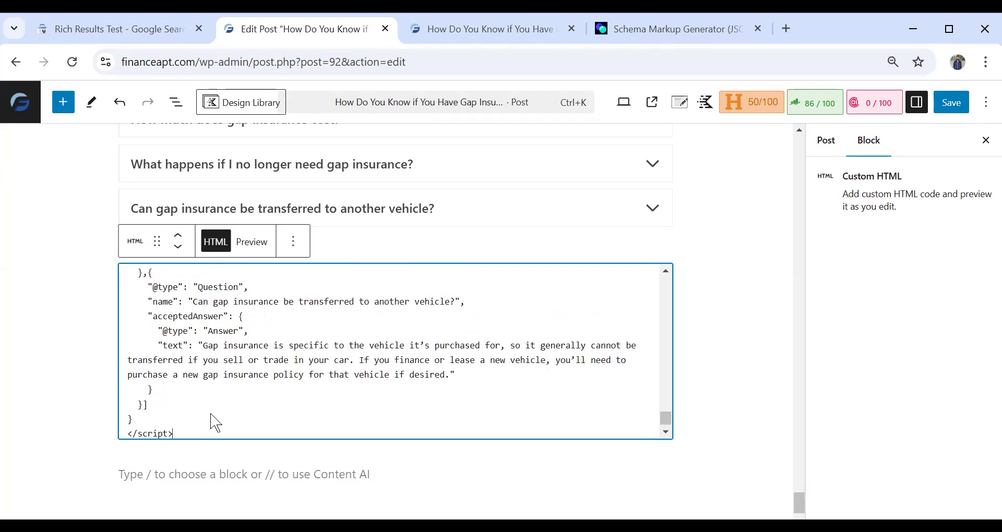
- Recheck the FAQ script's opening entries in the Custom HTML block and save the gap insurance post
scroll(215, 423, "up", 5)
scroll(209, 421, "down", 5)
scroll(209, 421, "up", 10)
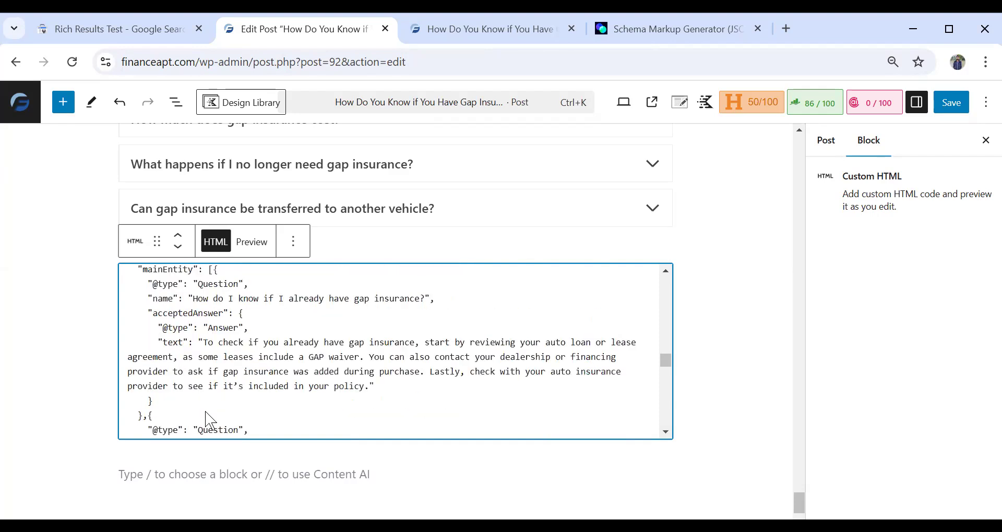
scroll(210, 421, "up", 12)
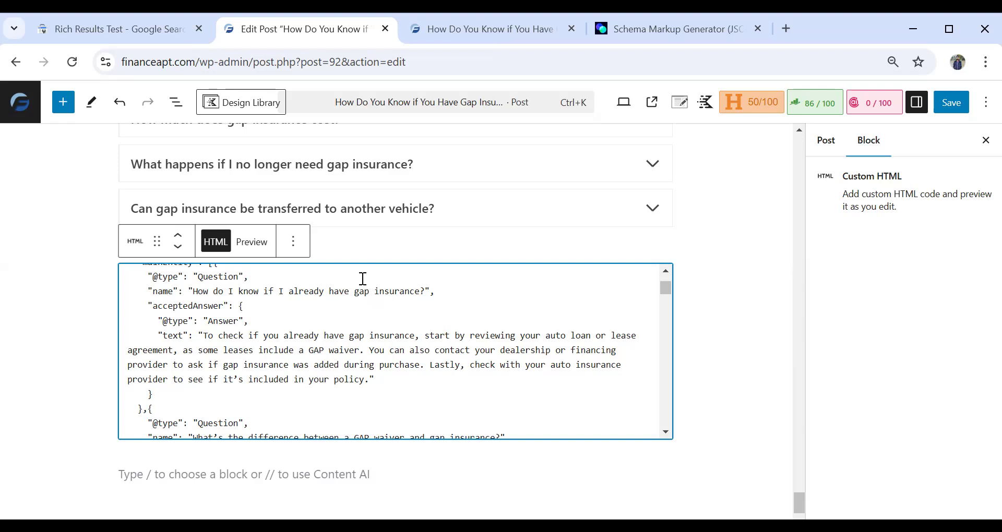
key("ctrl+s")
scroll(368, 212, "up", 5)
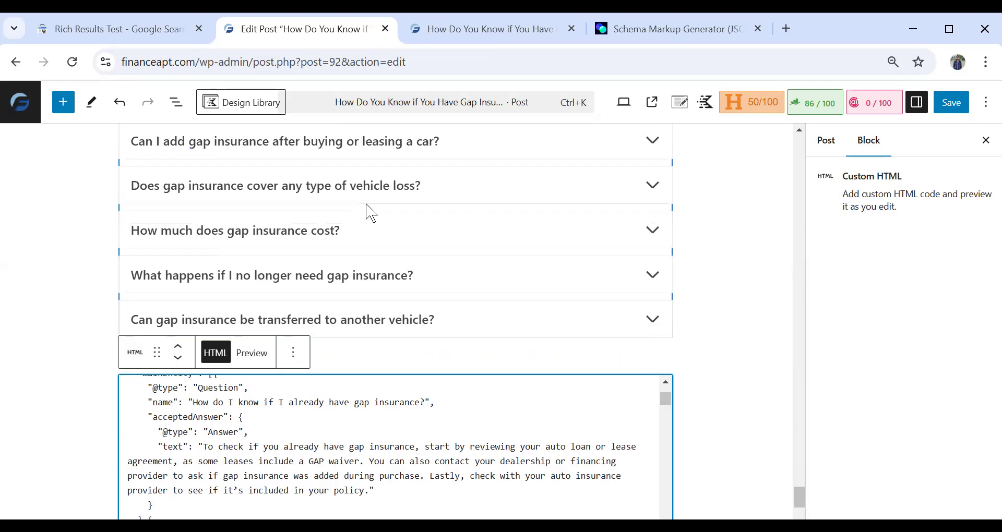
scroll(641, 279, "up", 6)
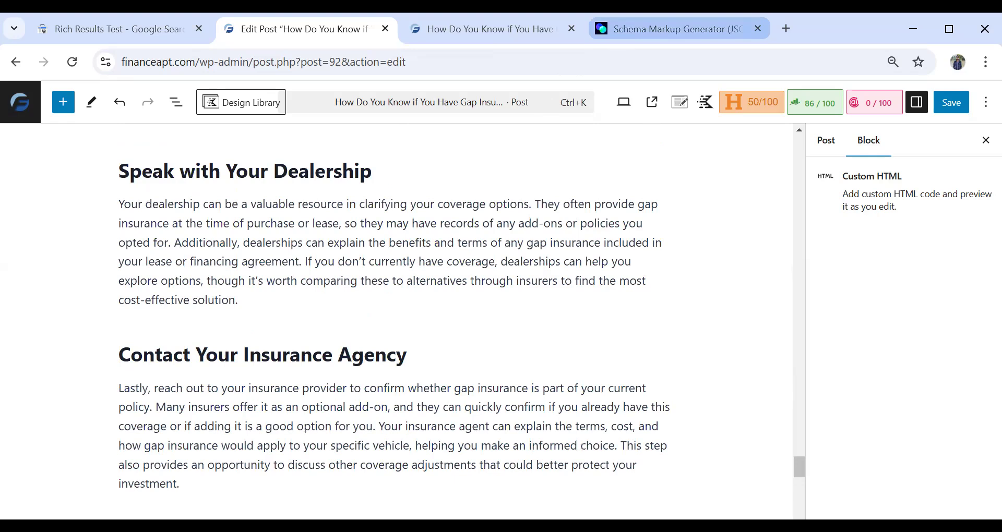
- Return to the Schema Markup Generator and change the markup type to Job Posting
left_click(671, 29)
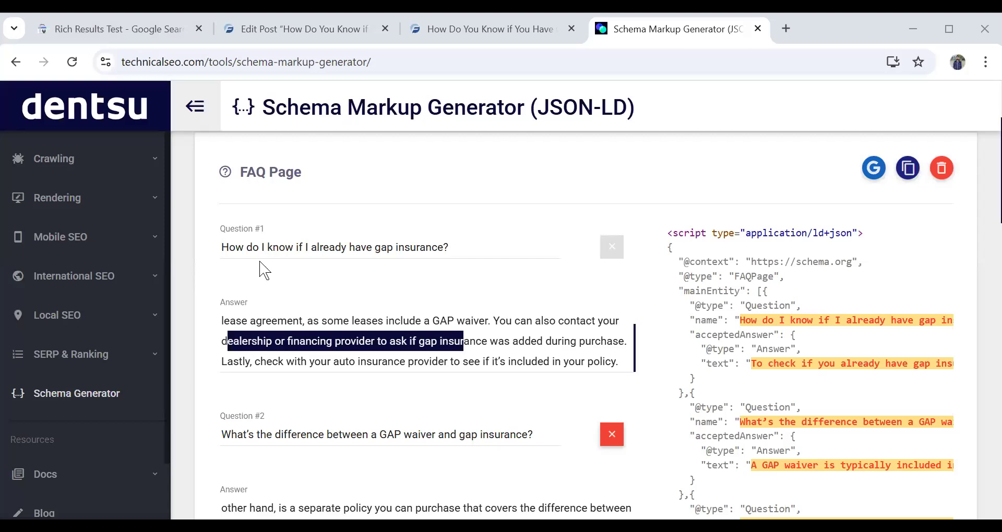
left_click(340, 244)
scroll(391, 245, "up", 3)
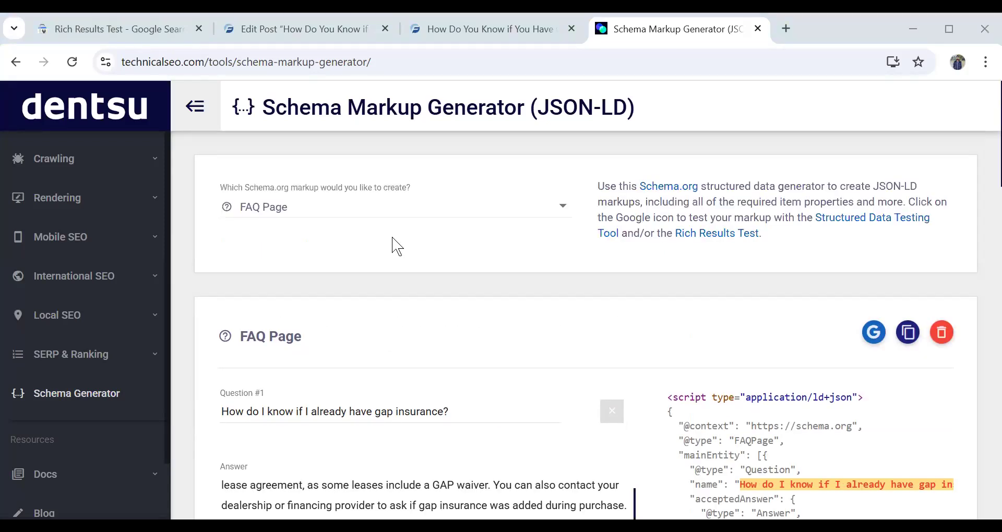
left_click(373, 206)
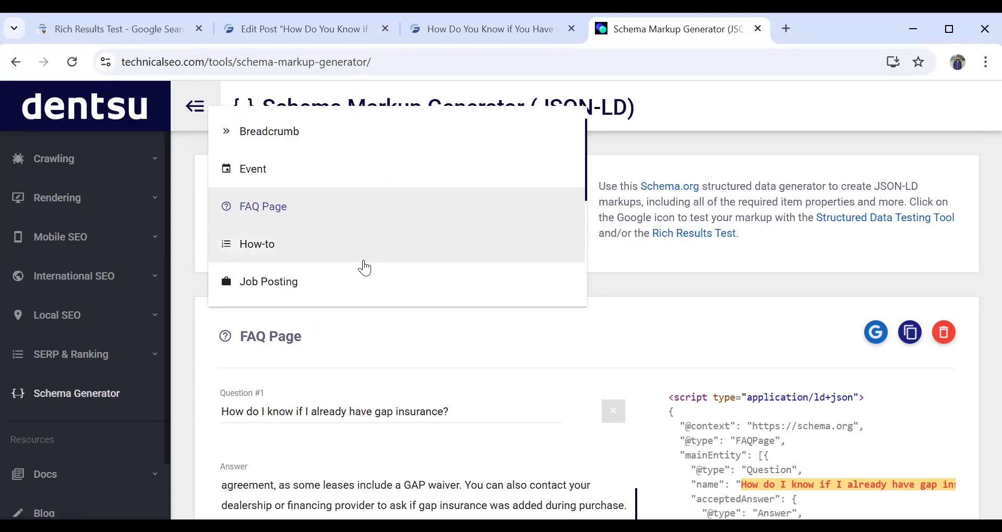
left_click(367, 280)
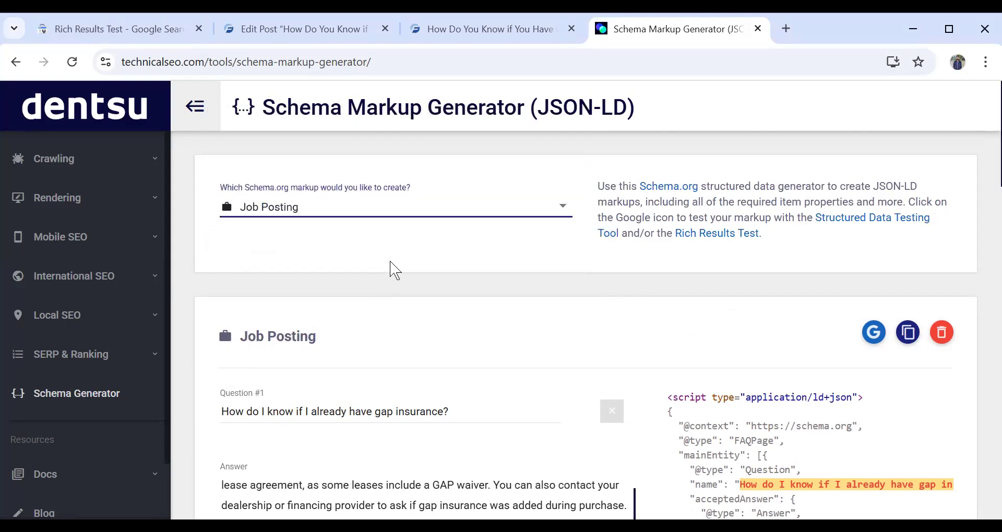
- Examine the Job Posting form's fields, including job title, identifier, description, company details, industry, employment type, work hours, location and salary
scroll(396, 261, "down", 3)
left_click(347, 252)
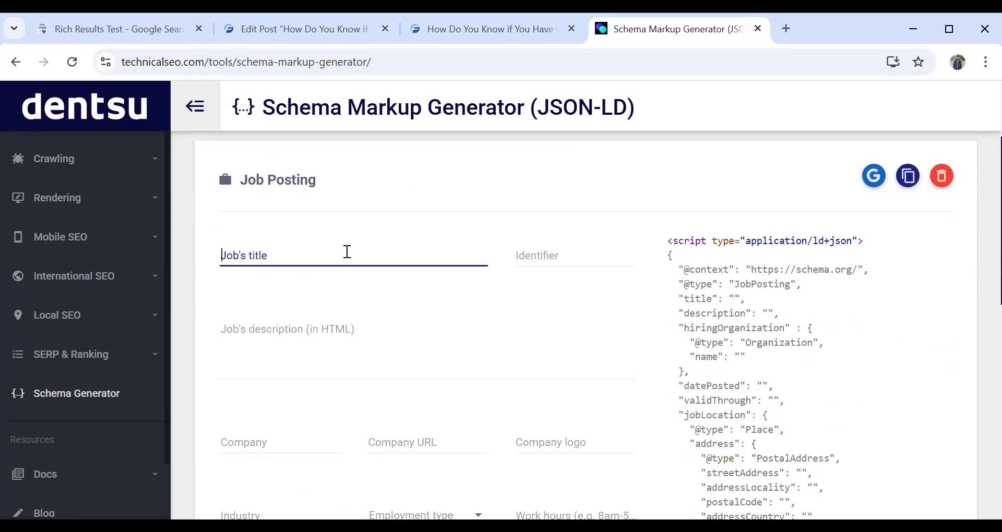
left_click(533, 261)
left_click(266, 361)
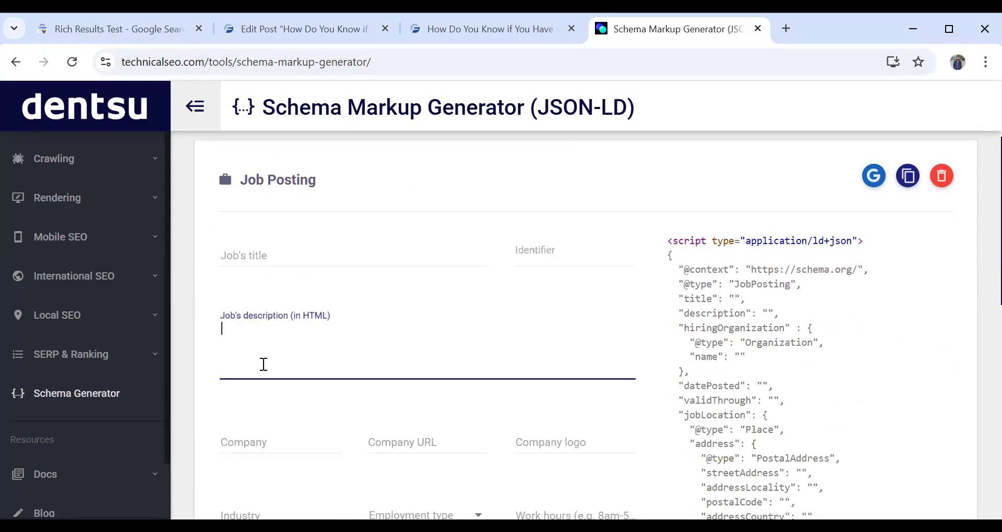
scroll(320, 320, "down", 5)
left_click(288, 204)
left_click(417, 203)
left_click(565, 209)
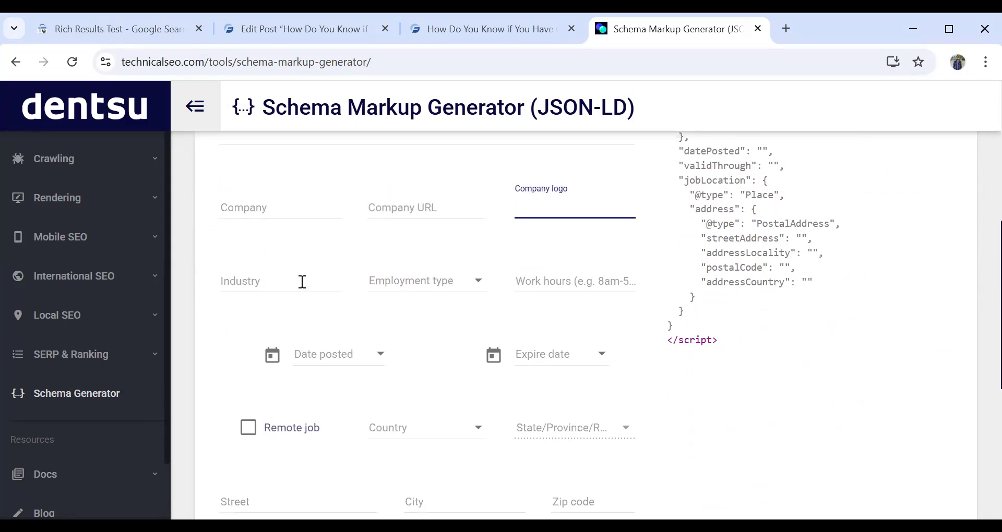
left_click(303, 282)
left_click(409, 288)
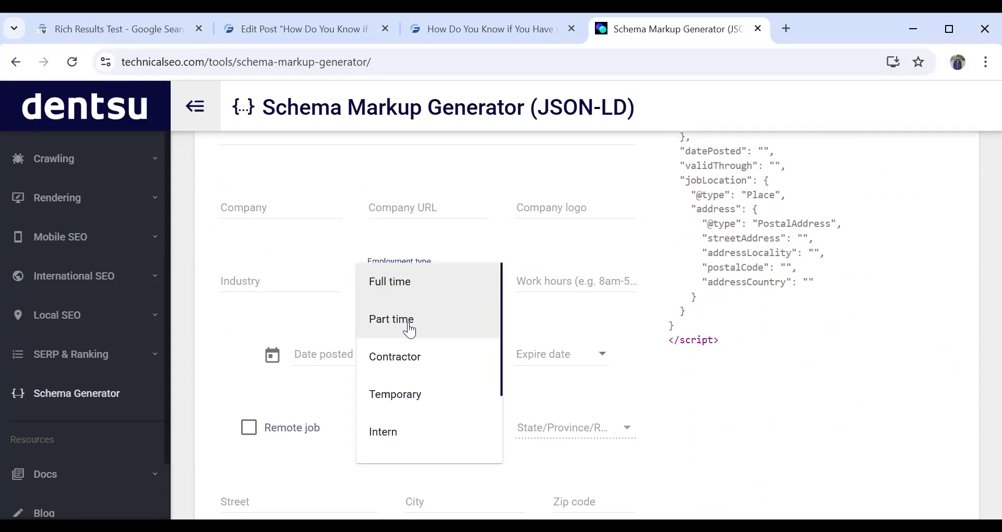
left_click(548, 283)
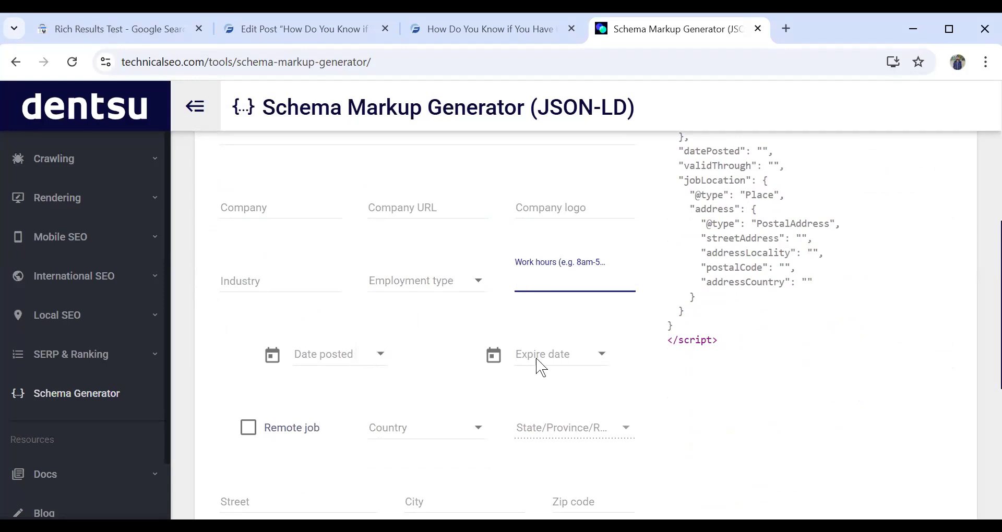
scroll(459, 269, "down", 3)
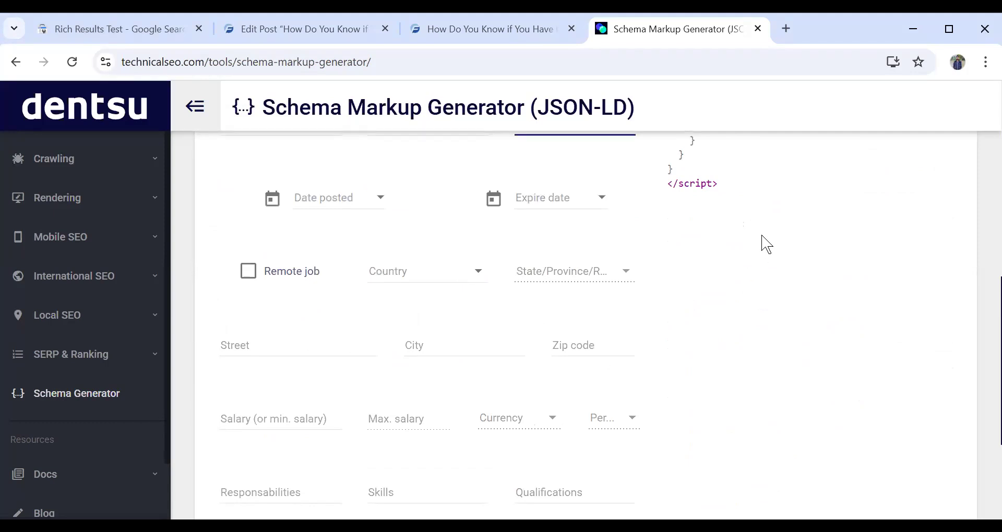
- Search Google for "wordpress jobs isb" in a new tab and look through the results for job listings
key("ctrl+t")
type("w")
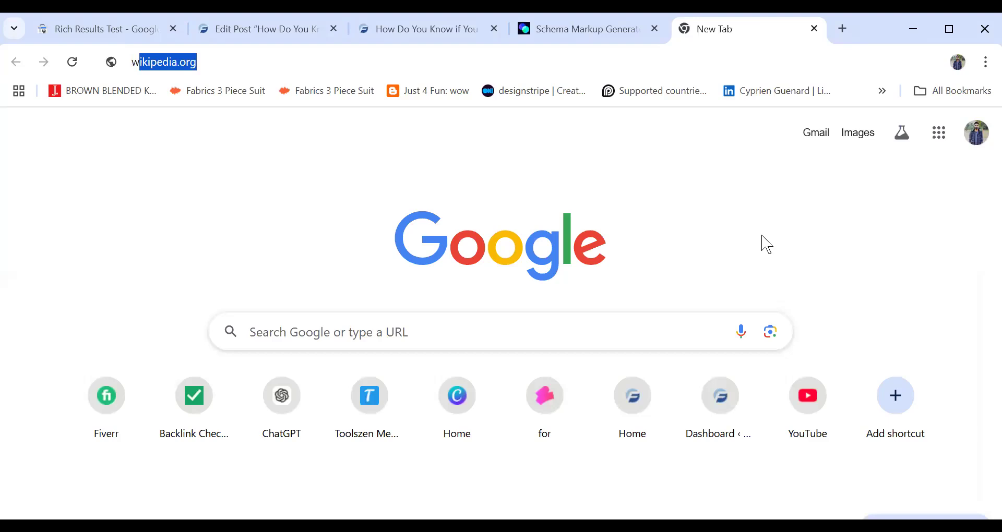
type("ordpress job")
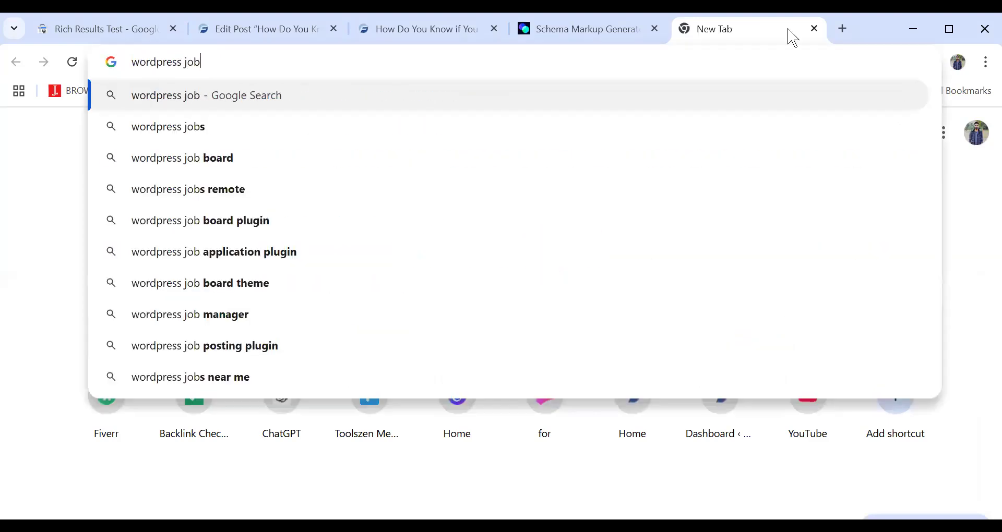
type("s isb")
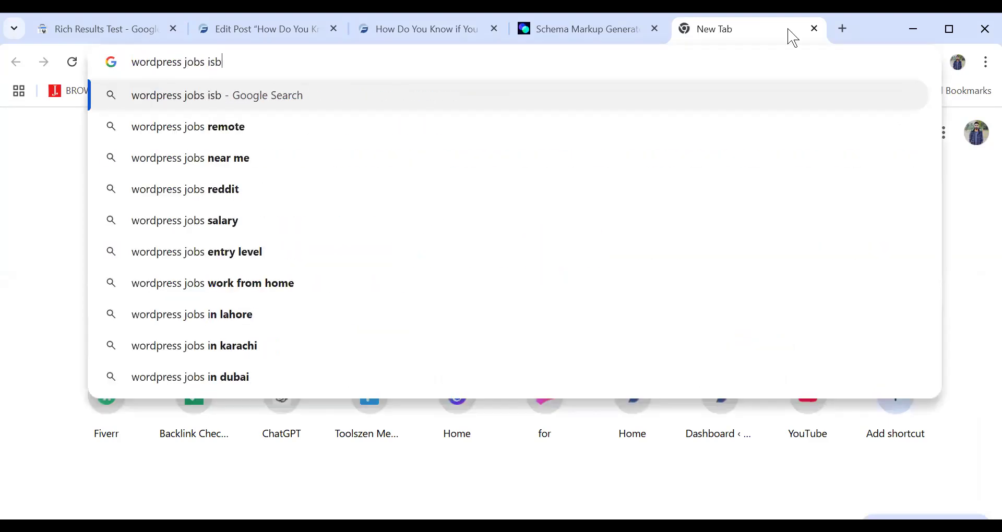
key("Return")
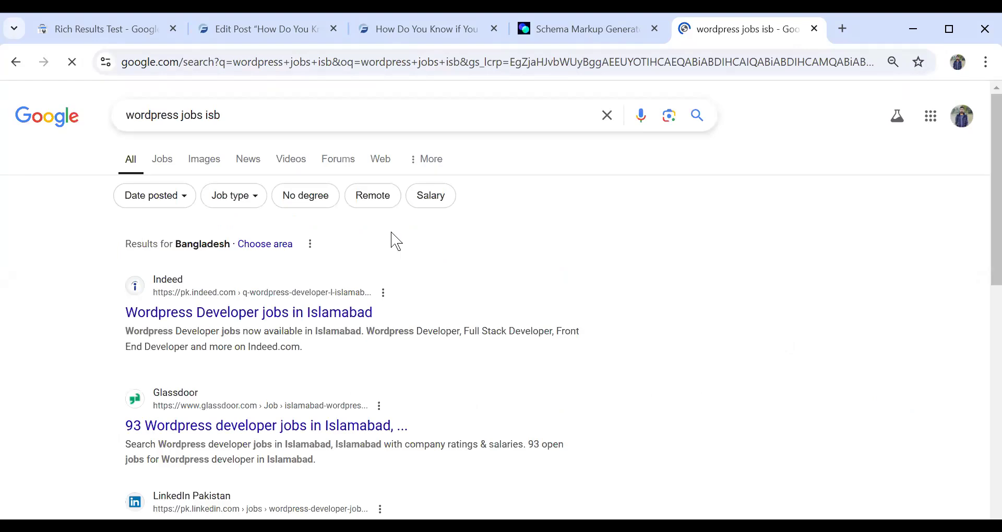
scroll(394, 237, "down", 10)
scroll(394, 238, "down", 8)
scroll(394, 238, "up", 5)
scroll(394, 237, "down", 8)
scroll(279, 151, "up", 9)
scroll(235, 114, "up", 10)
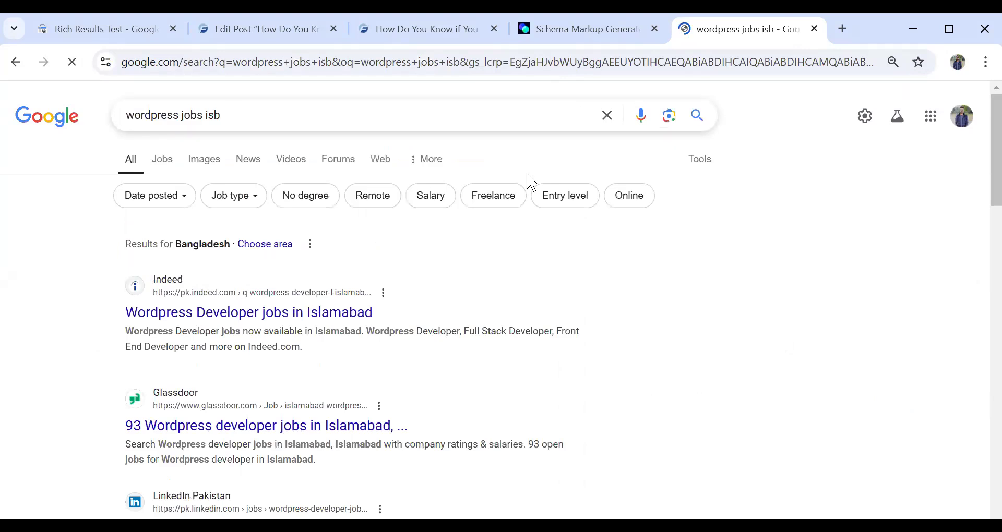
- Rerun the "wordpress jobs isb" search, check the job type filter options and look further down the results
left_click(693, 121)
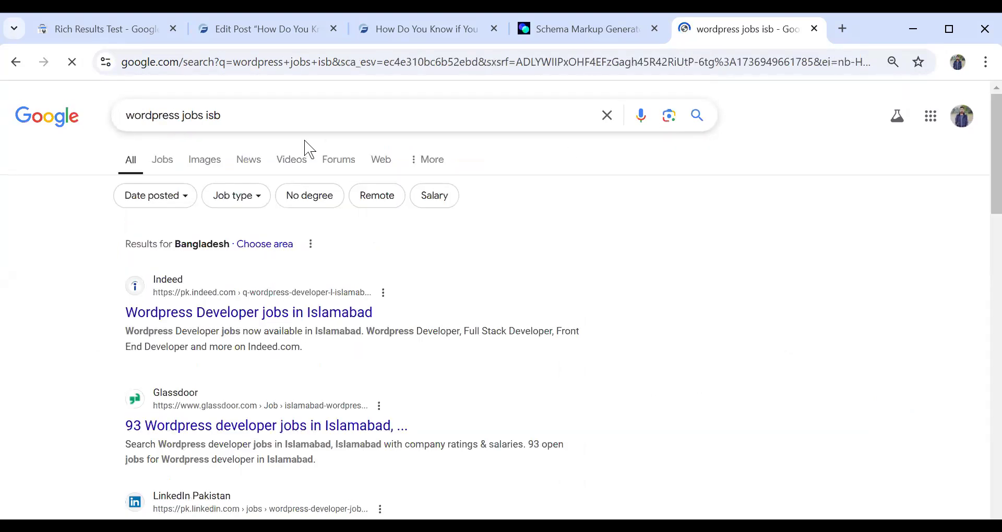
left_click(248, 208)
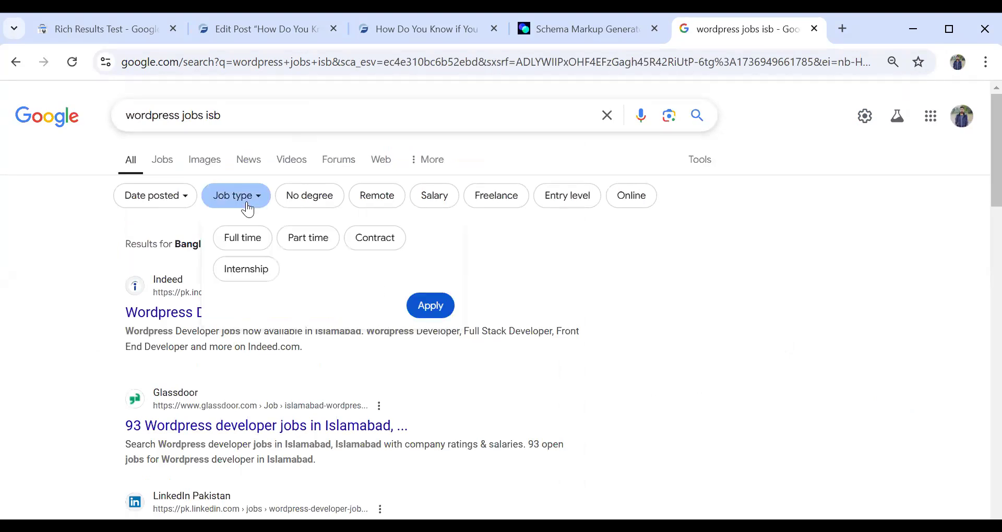
left_click(313, 205)
left_click(130, 206)
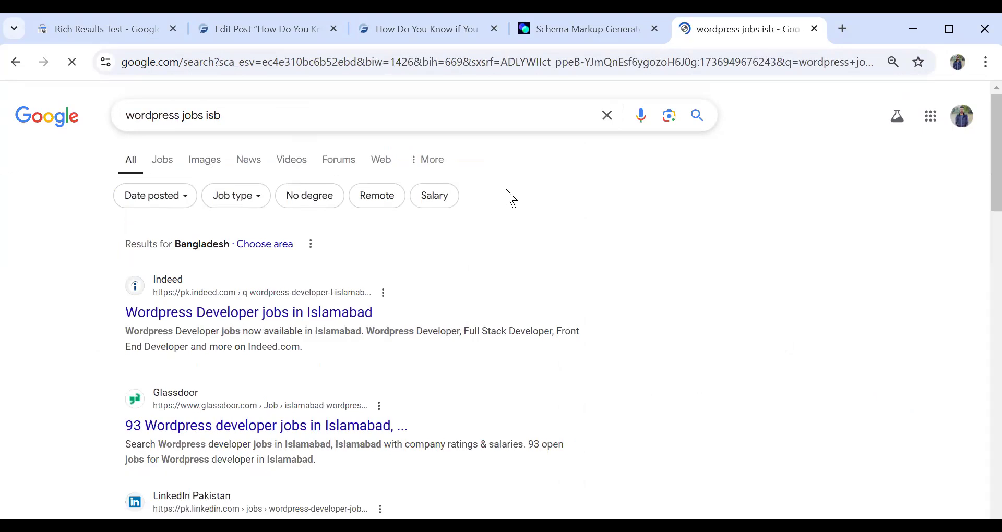
scroll(420, 251, "down", 1)
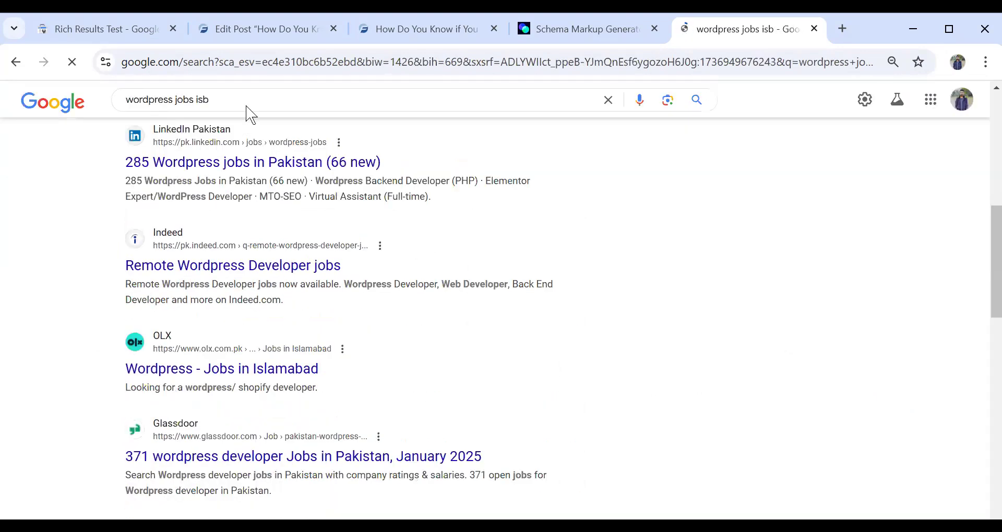
- Search Google for "mba jobs in dubai" and examine the Jobs section with its job postings
left_click(211, 118)
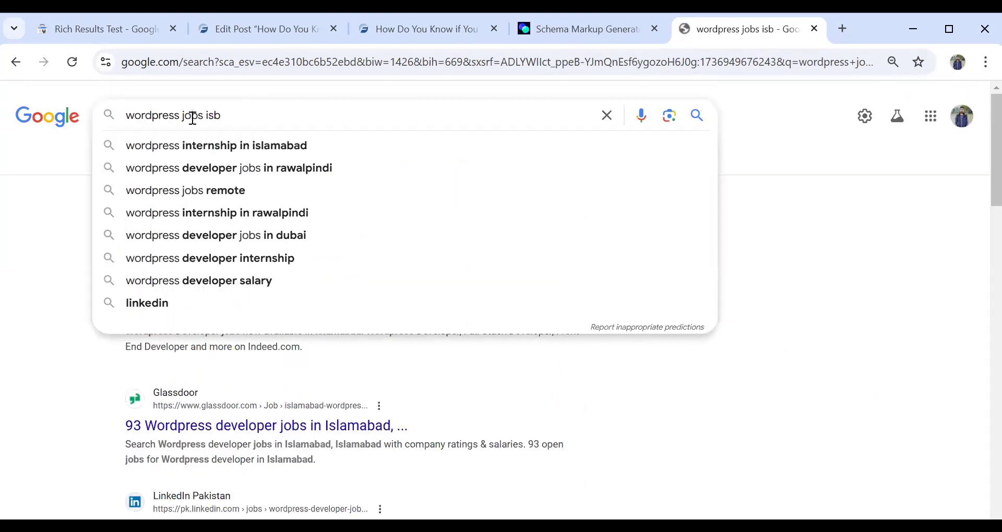
triple_click(201, 107)
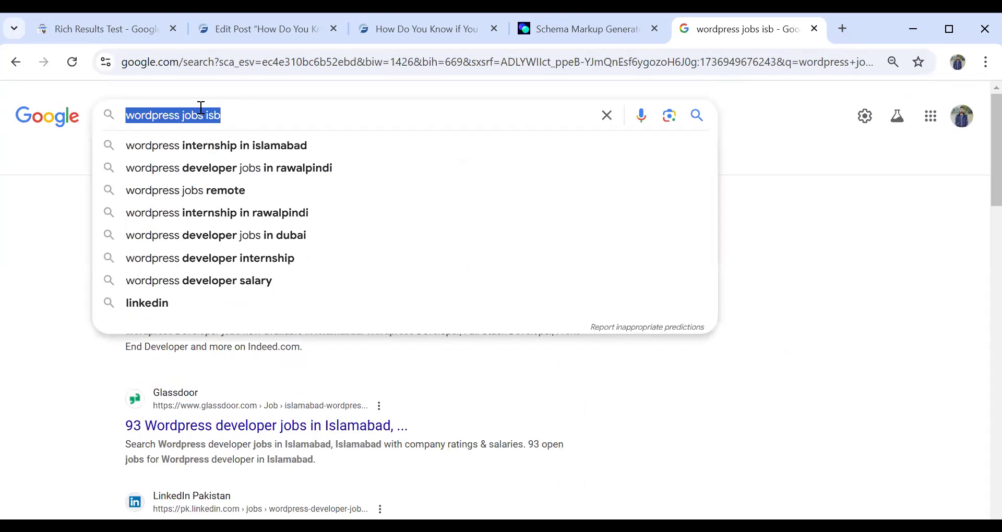
type("mba jobs in")
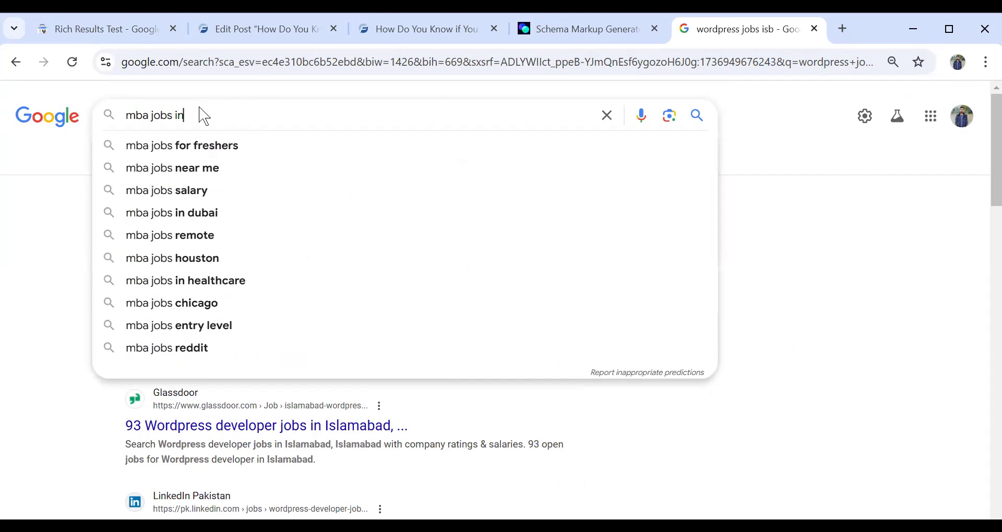
type(" dubai")
key("Return")
scroll(226, 195, "down", 15)
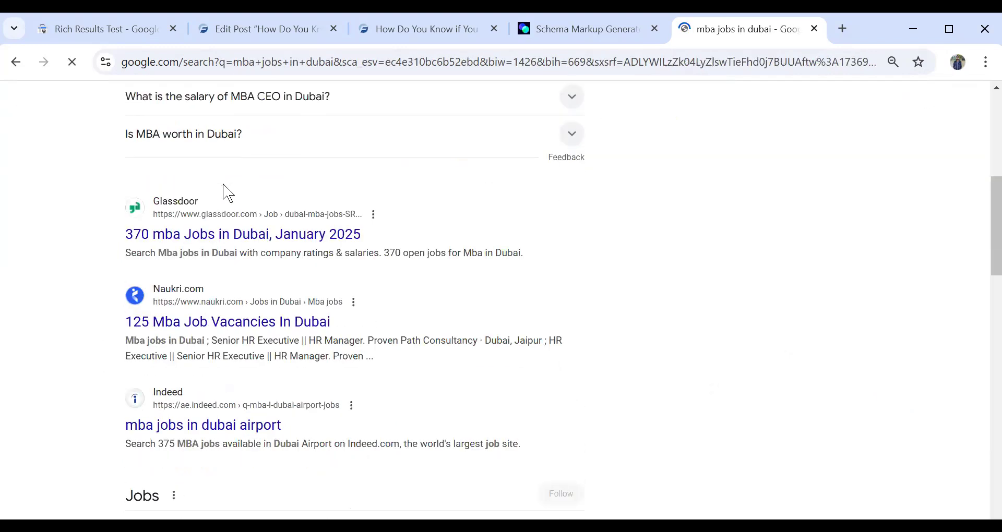
scroll(230, 191, "up", 3)
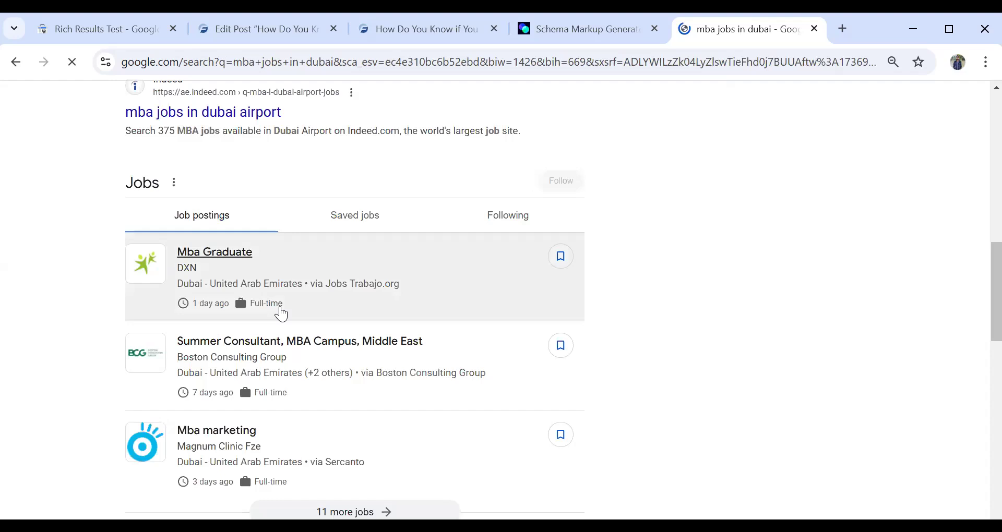
scroll(280, 314, "down", 3)
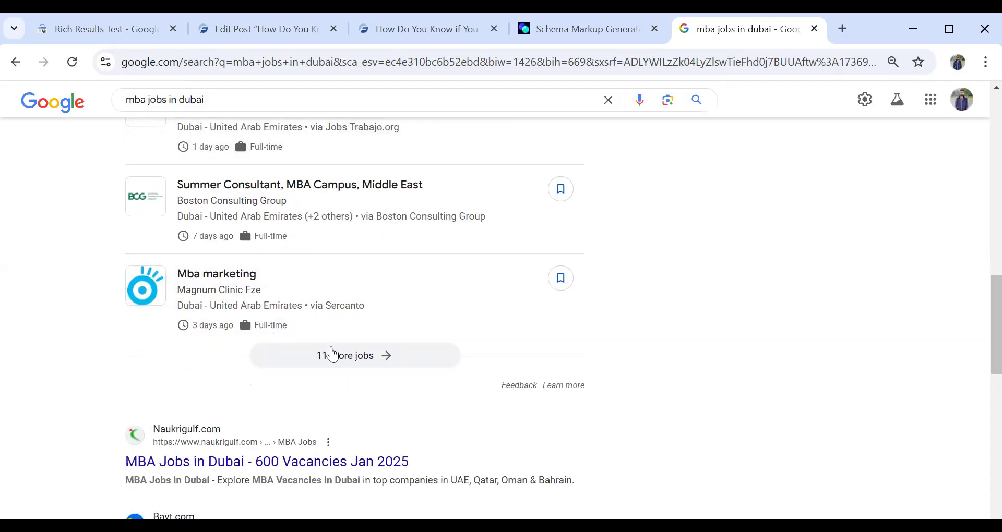
- Open the full list of Dubai MBA job postings and look through its entries
left_click(332, 360)
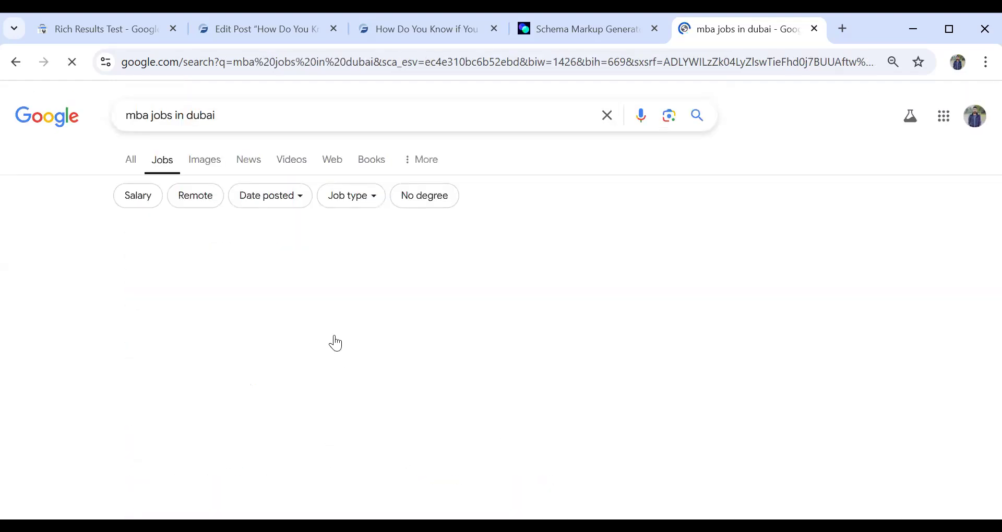
scroll(324, 268, "down", 7)
scroll(328, 284, "down", 7)
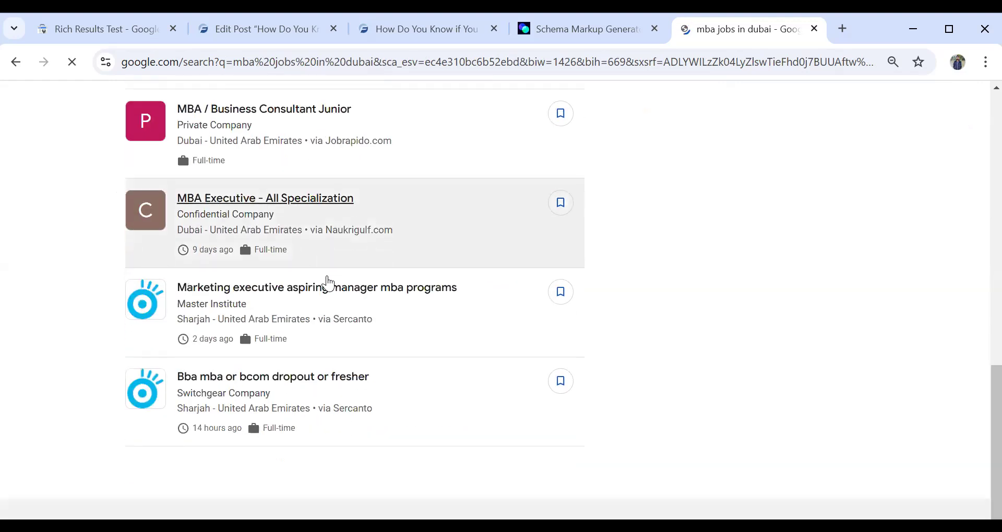
scroll(334, 266, "up", 15)
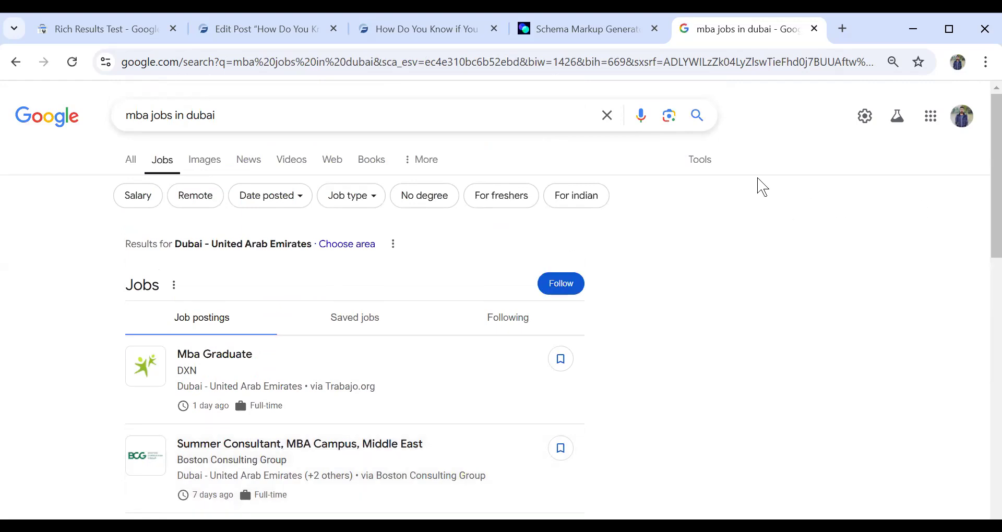
key("ctrl+shift+Tab")
scroll(344, 214, "up", 10)
left_click(340, 208)
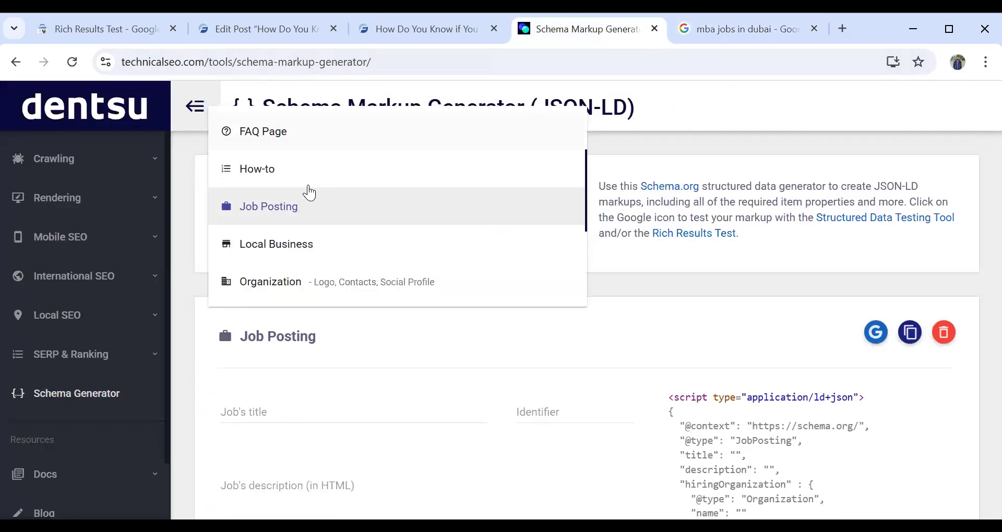
scroll(311, 157, "up", 3)
left_click(320, 133)
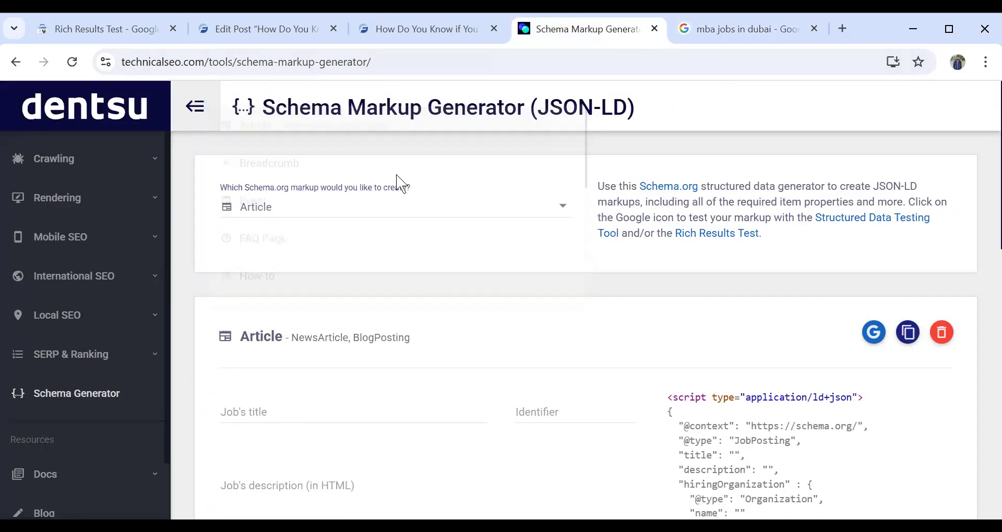
left_click(402, 211)
left_click(393, 211)
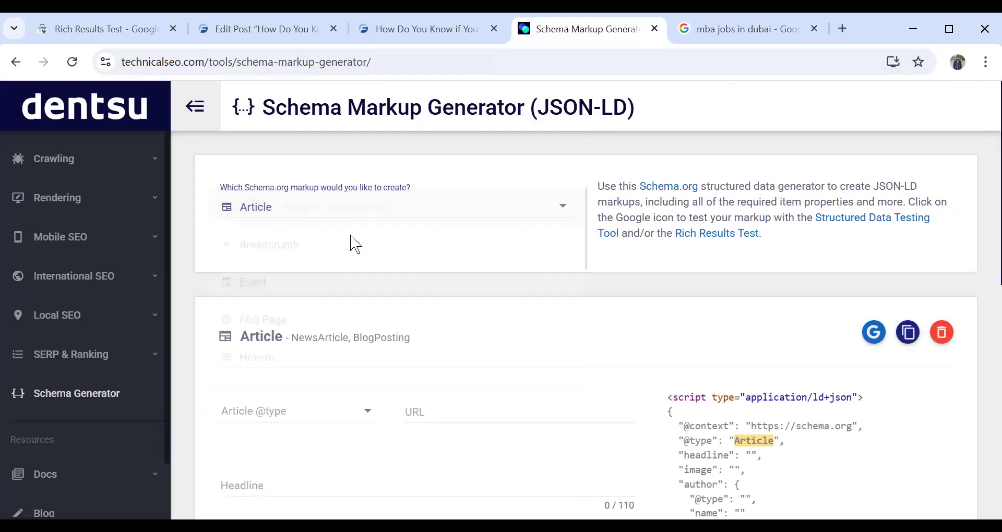
scroll(323, 275, "down", 3)
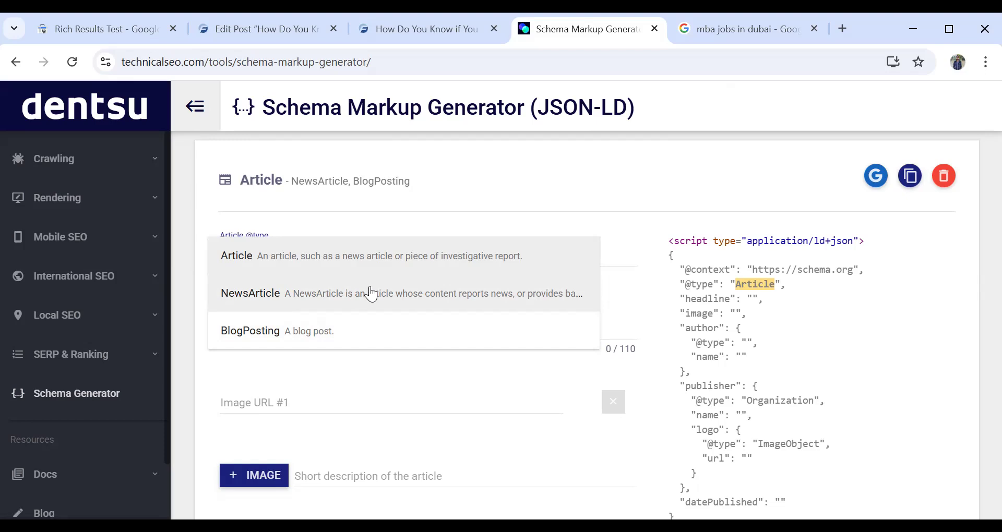
left_click(351, 255)
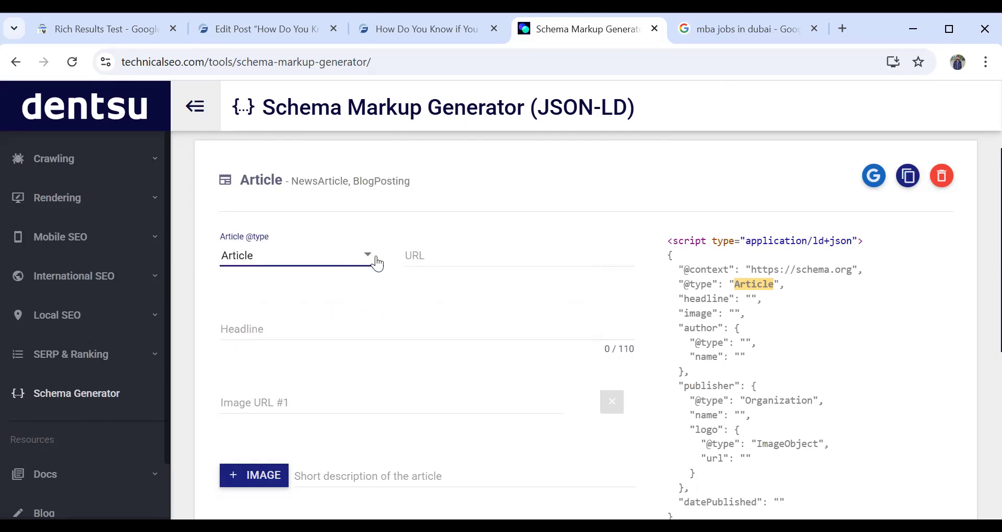
left_click(425, 253)
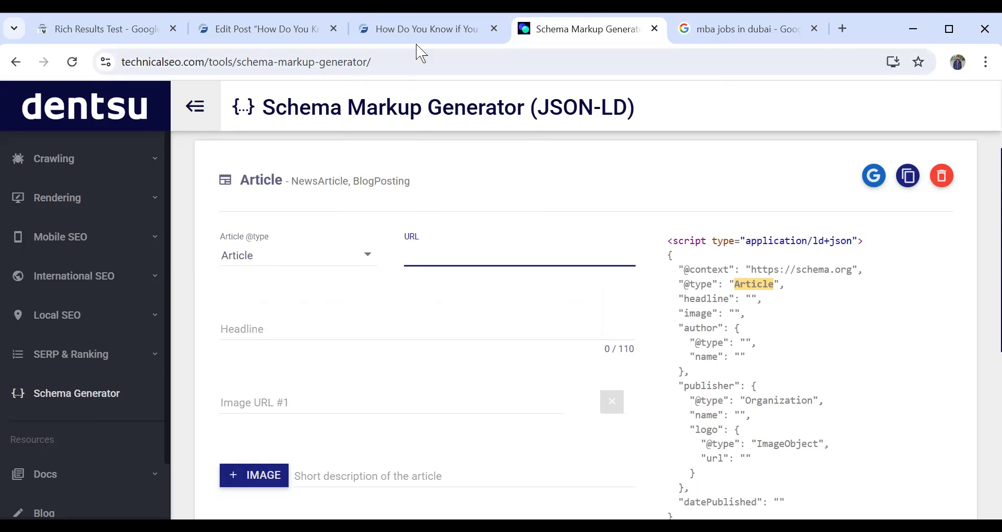
left_click(415, 19)
left_click(200, 62)
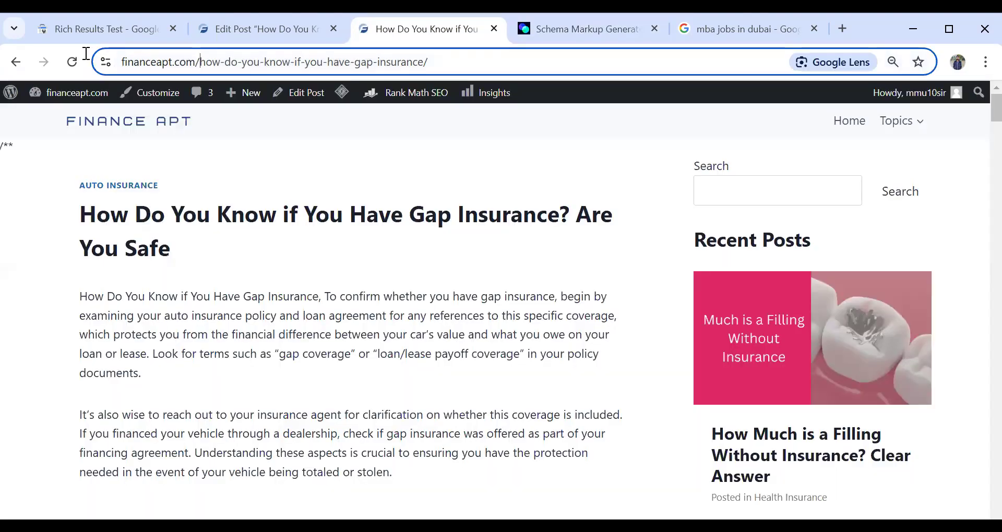
key("shift+Left")
key("shift+Left")
key("shift+Left")
key("shift+Left")
key("shift+Left")
key("shift+Left")
key("shift+Left")
key("shift+Left")
key("shift+Left")
key("shift+Left")
key("shift+Left")
key("shift+Left")
key("shift+Left")
key("shift+Left")
key("shift+Left")
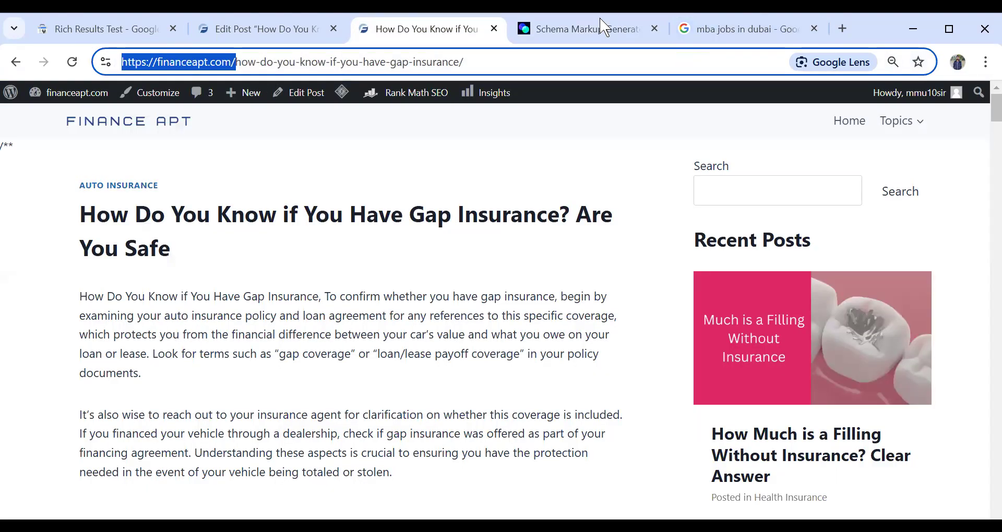
key("ctrl+Tab")
- Copy the post title "How Do You Know if You Have Gap Insurance? Are You Safe" into the article's headline
left_click(313, 315)
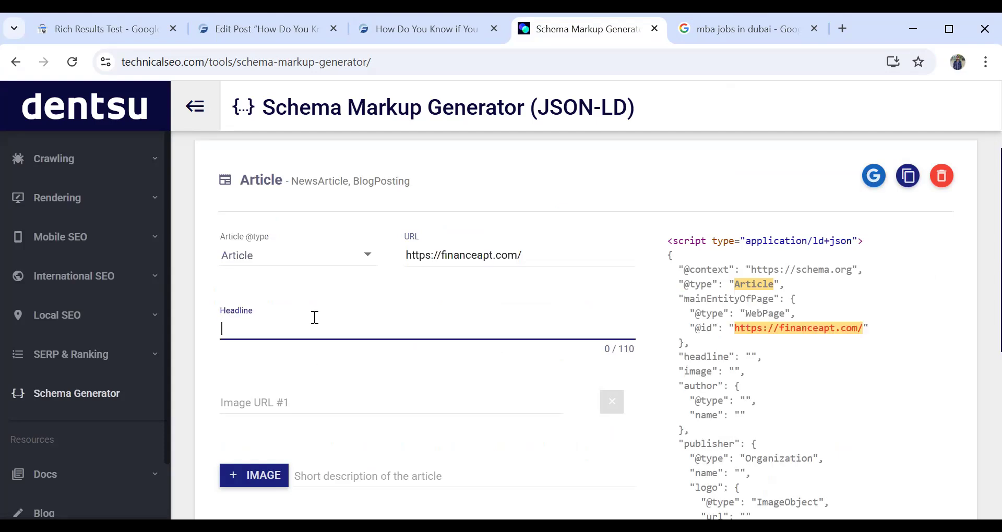
scroll(315, 313, "down", 3)
scroll(316, 313, "up", 4)
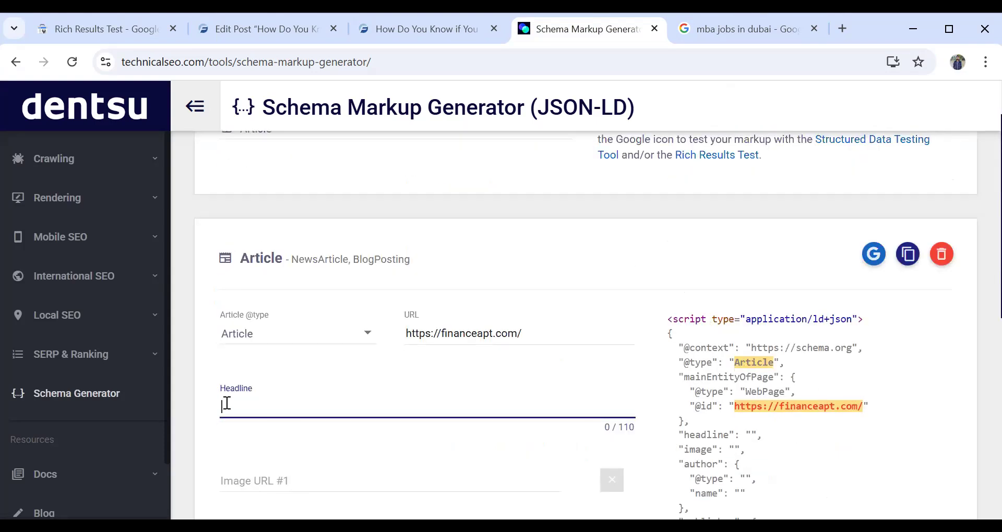
key("ctrl+shift+Tab")
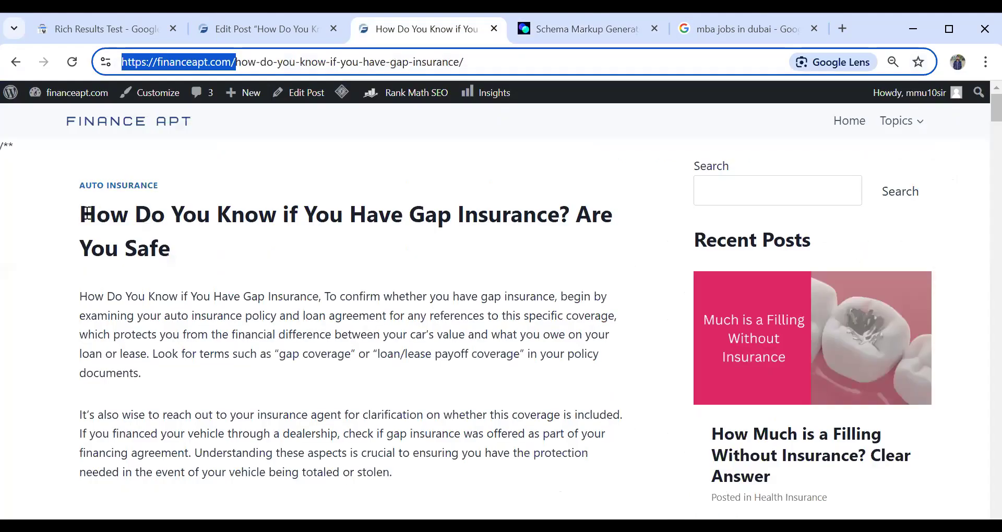
left_click_drag(115, 232, 242, 284)
left_click(225, 270)
triple_click(153, 246)
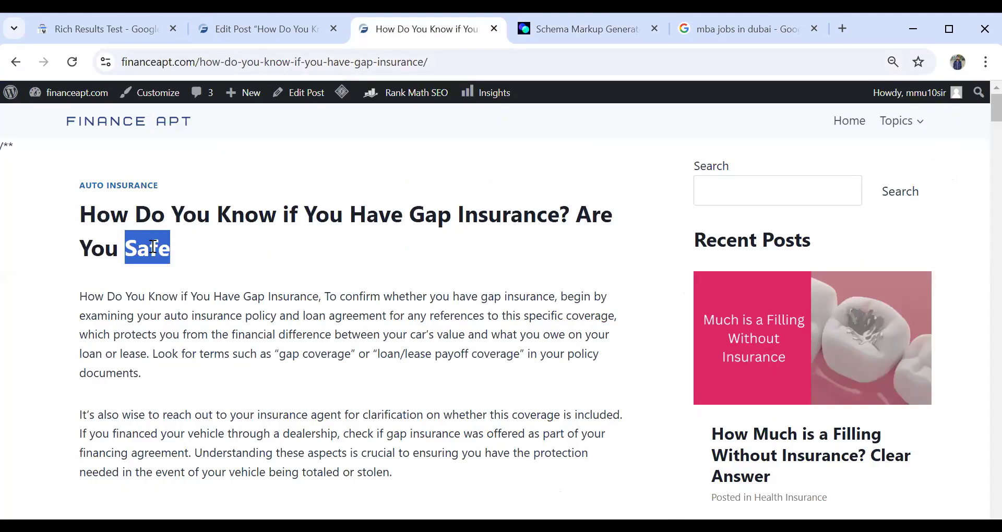
key("ctrl+c")
key("ctrl+Tab")
key("ctrl+v")
scroll(384, 360, "down", 3)
- Copy the image address of the hands-over-blue-car picture in the gap insurance post and enter it as the article's image URL #1
left_click(368, 316)
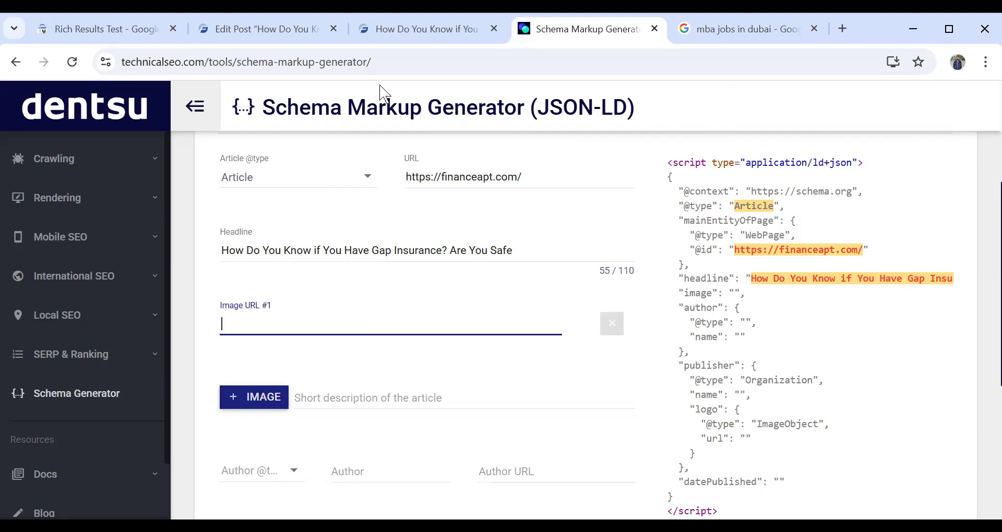
left_click(396, 26)
scroll(298, 292, "down", 15)
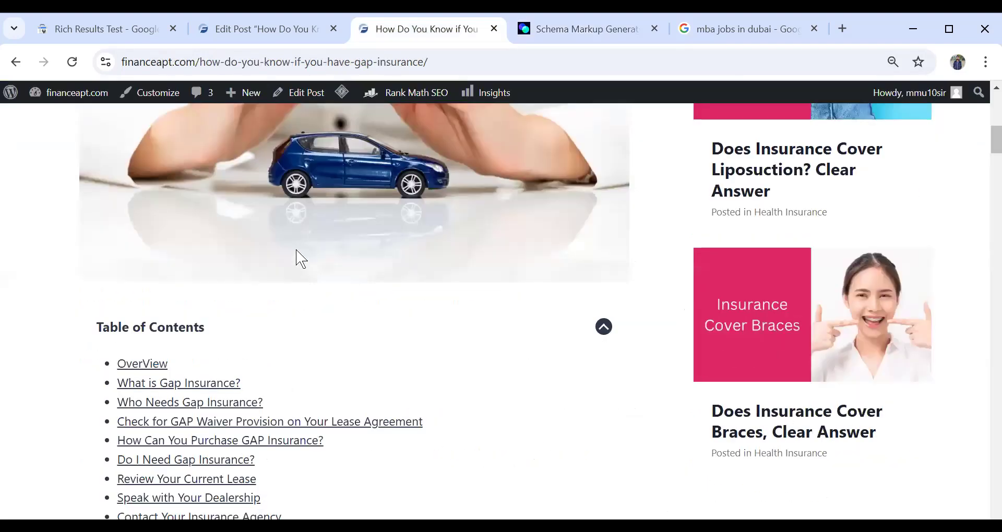
scroll(296, 250, "up", 9)
right_click(297, 251)
right_click(211, 248)
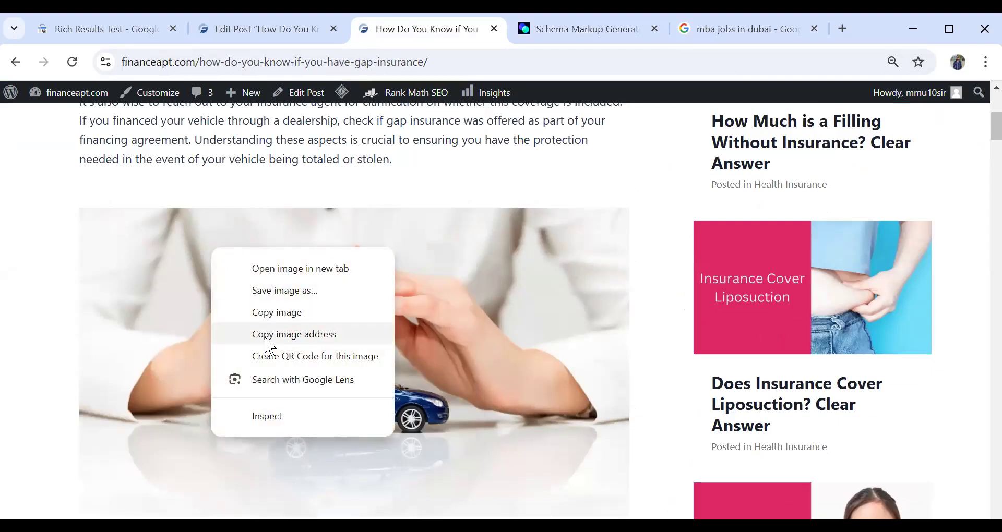
left_click(269, 334)
left_click(607, 35)
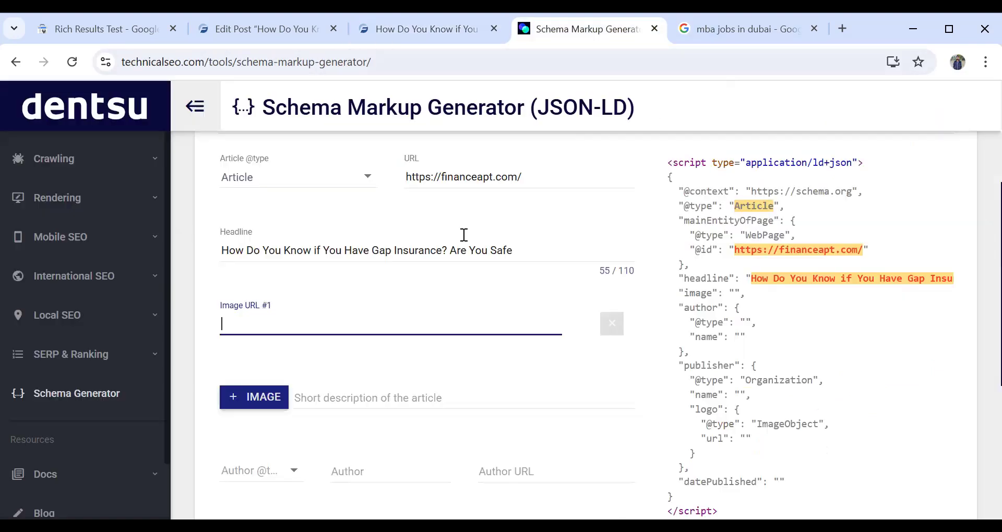
type("v")
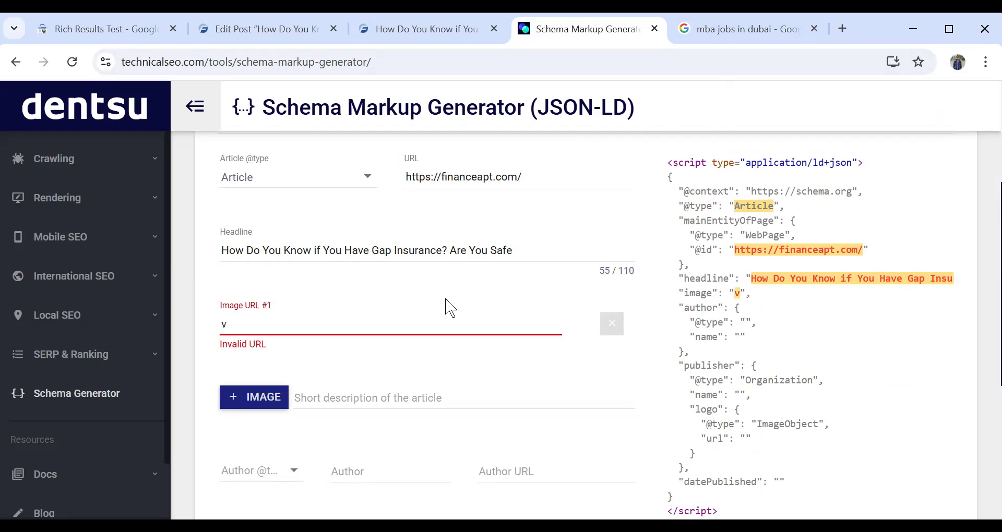
key("BackSpace")
key("ctrl+v")
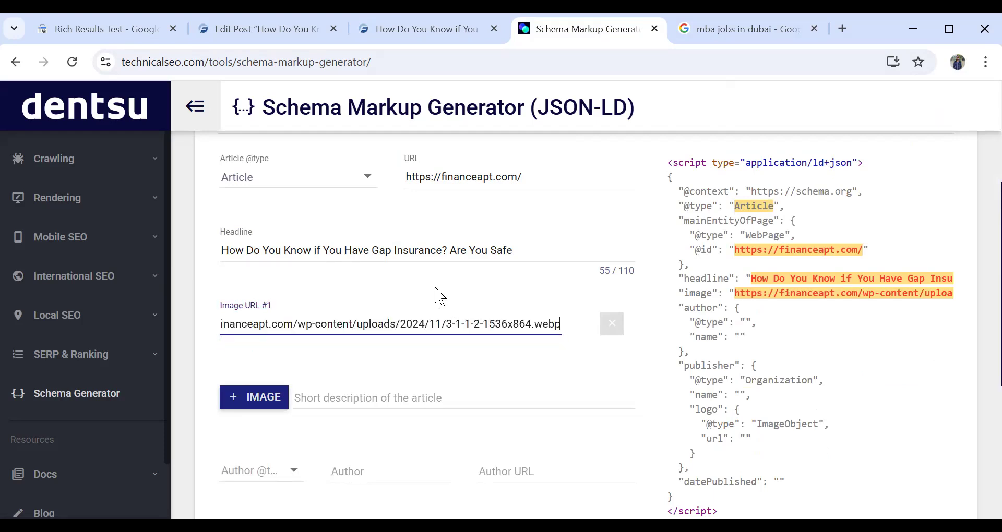
- Add a second image to the article and enter the address of the post's GAP insurance document picture as image URL #2
left_click(247, 397)
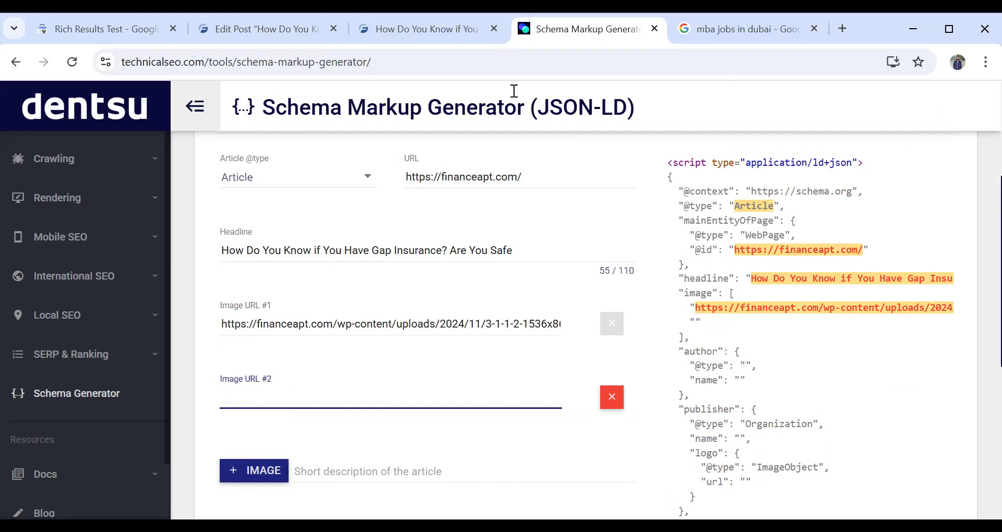
left_click(417, 28)
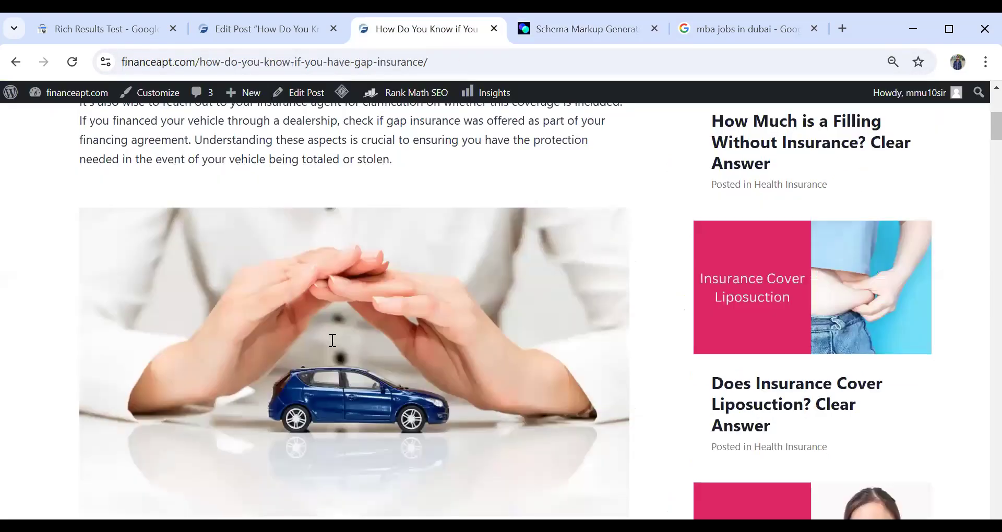
scroll(332, 340, "down", 5)
scroll(331, 340, "down", 10)
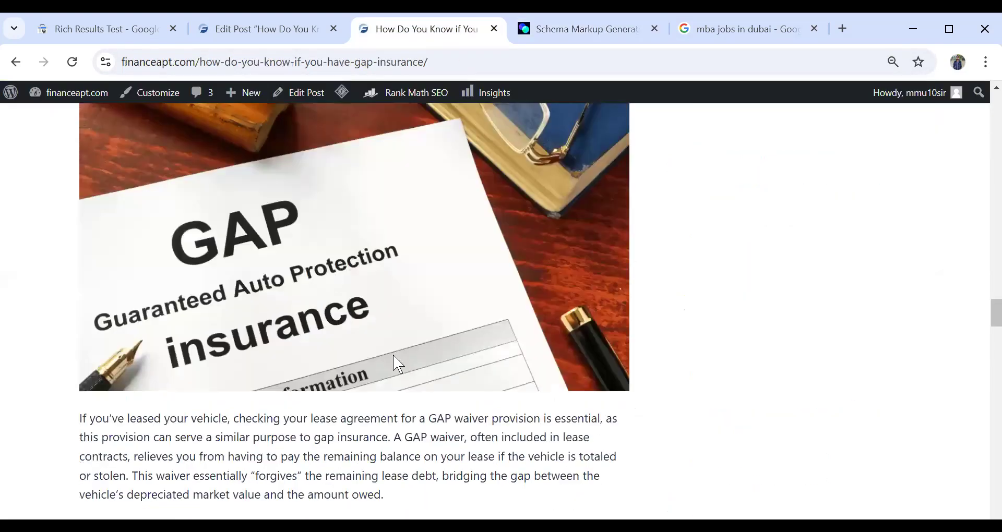
scroll(393, 355, "up", 2)
right_click(331, 272)
left_click(400, 363)
left_click(560, 38)
key("ctrl+v")
scroll(380, 376, "down", 4)
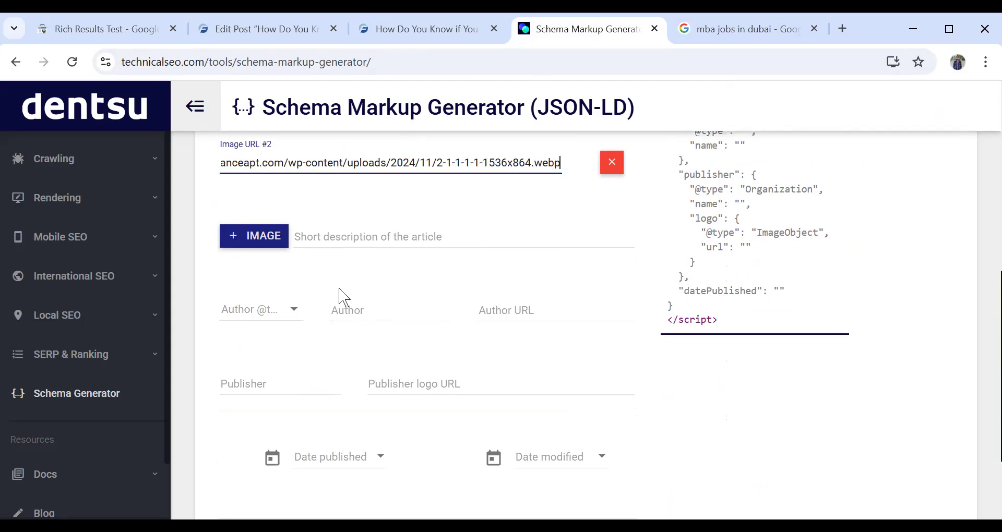
left_click(285, 316)
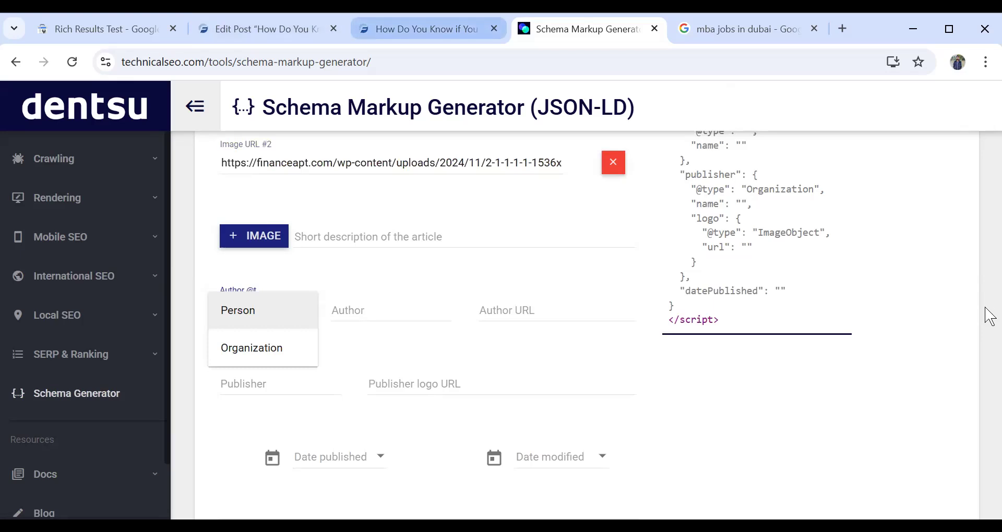
key("ctrl+shift+Tab")
left_click_drag(953, 27, 934, 29)
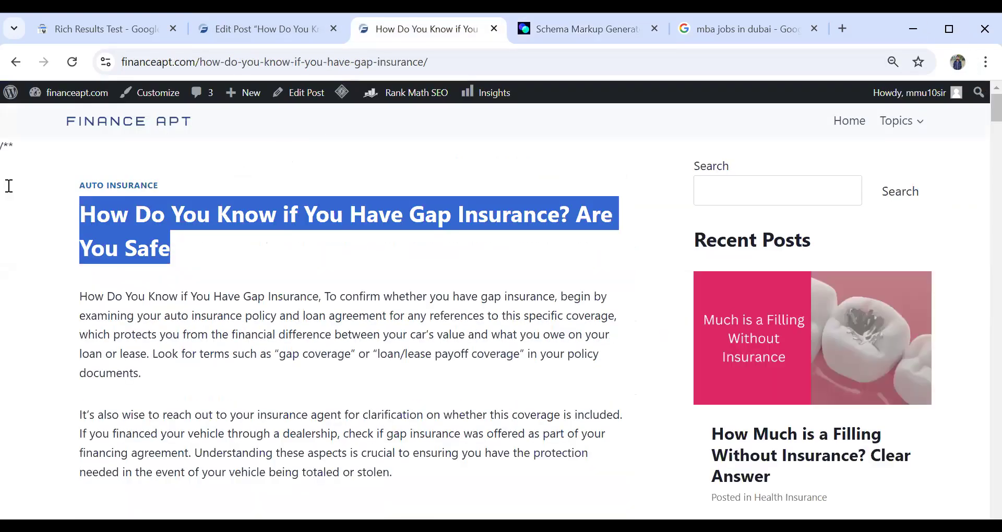
left_click(97, 297)
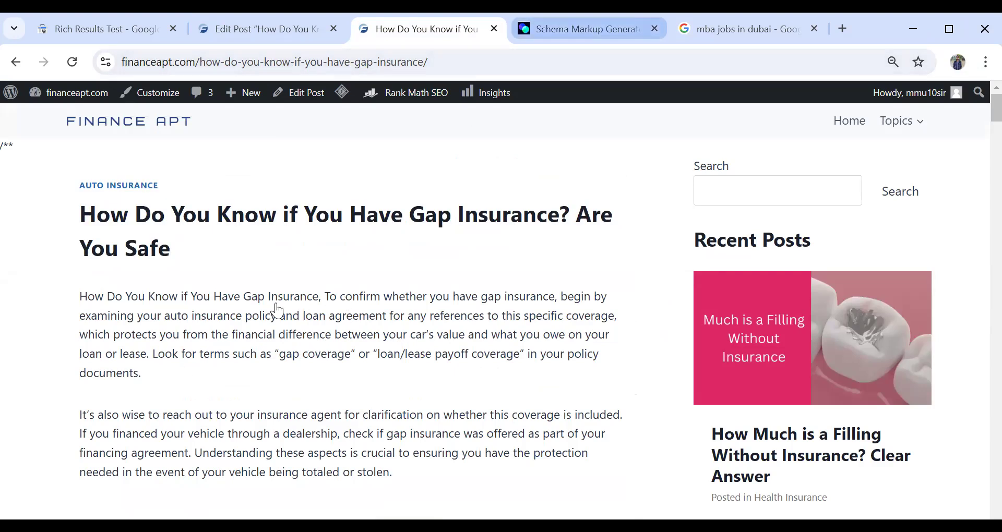
key("ctrl+Tab")
left_click(251, 322)
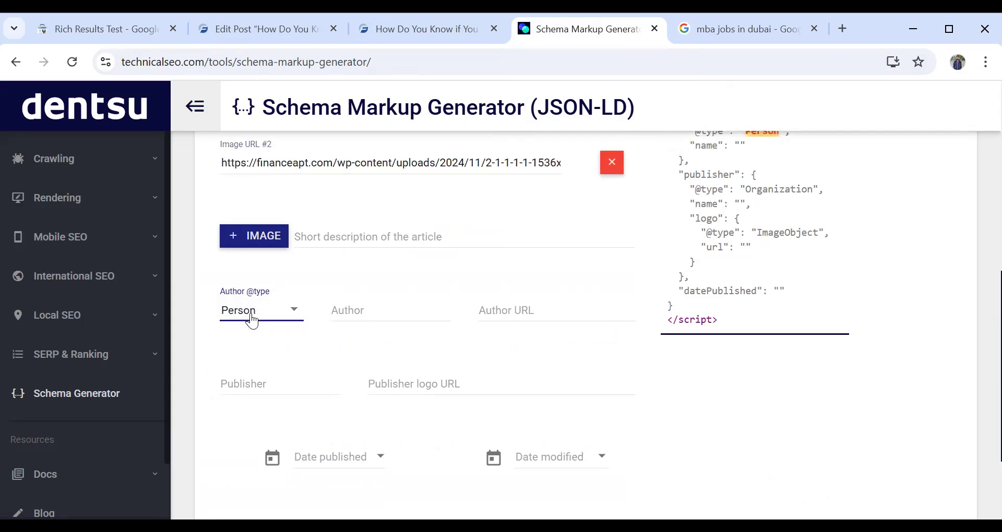
left_click(252, 323)
left_click(256, 352)
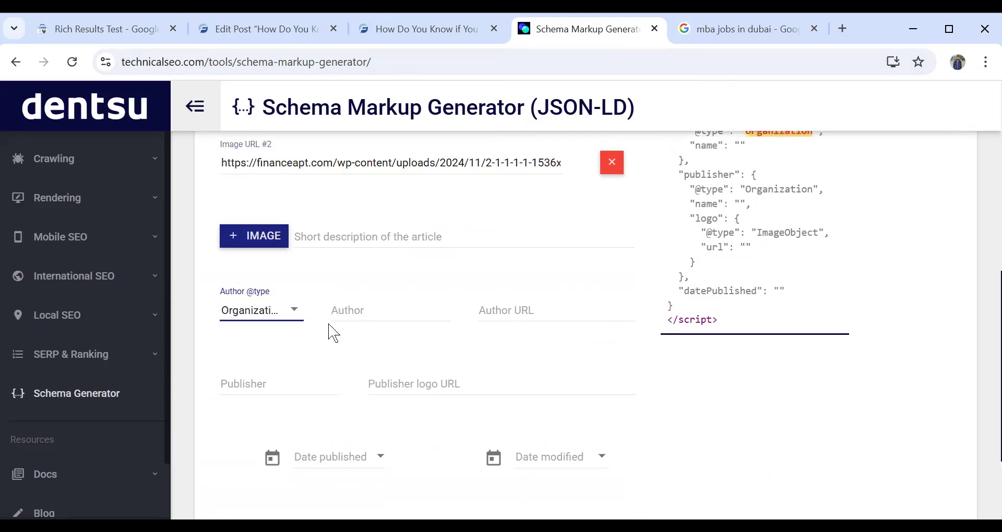
left_click(349, 305)
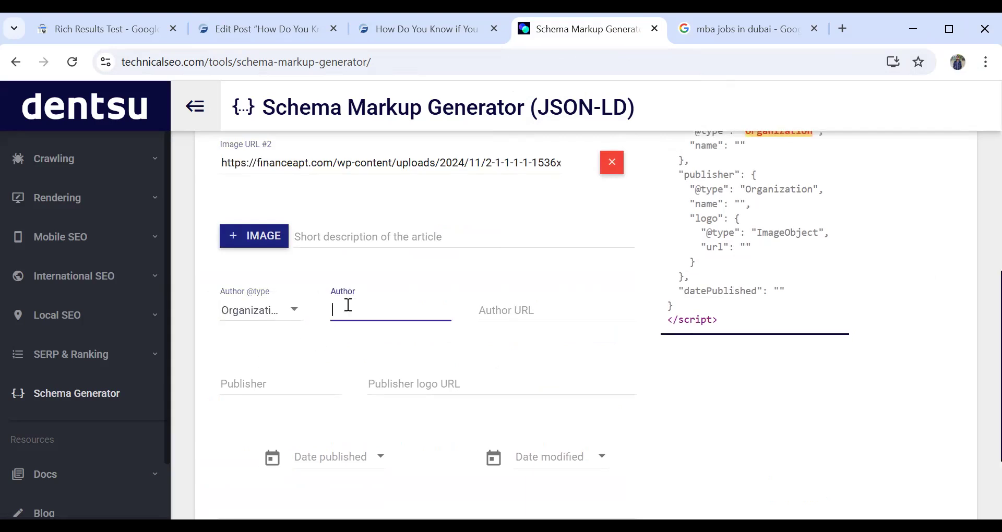
left_click(281, 317)
left_click(261, 275)
left_click(339, 319)
type("ABC")
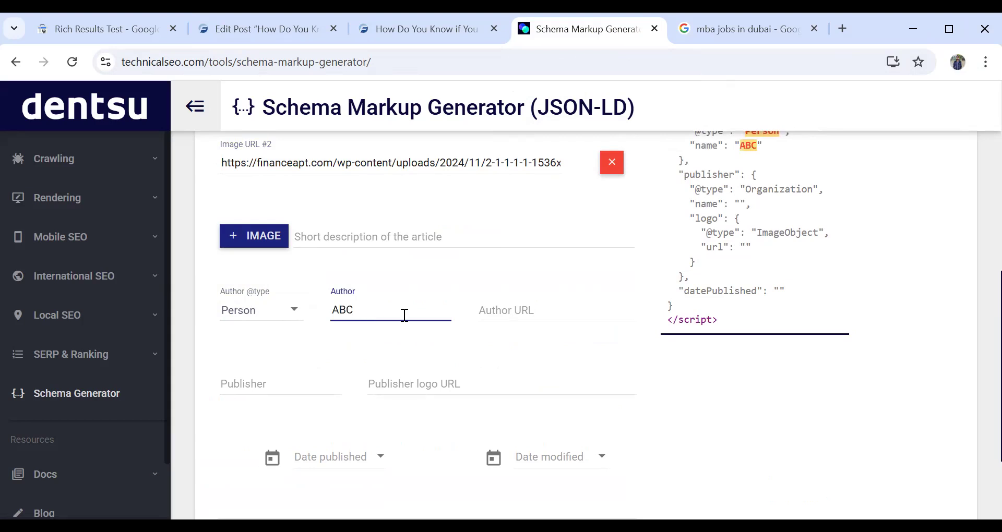
left_click(492, 313)
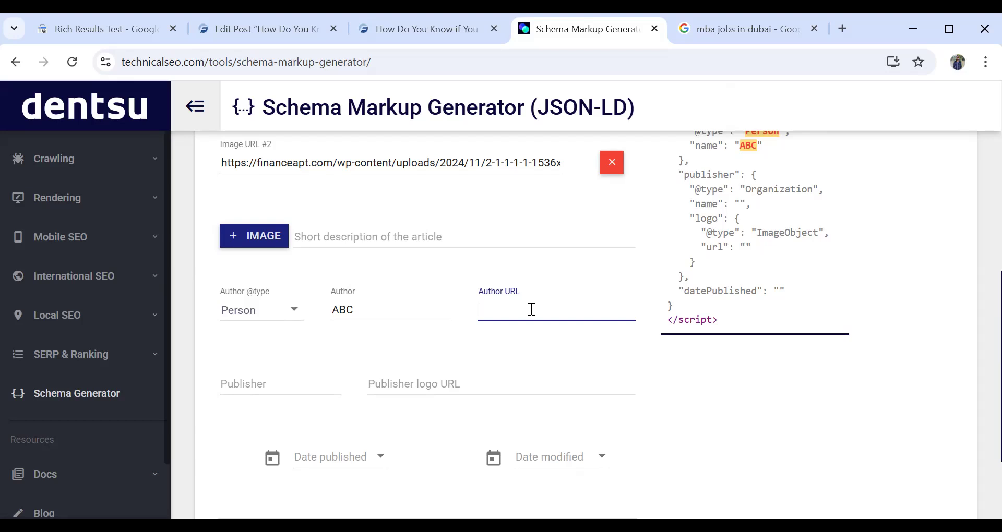
left_click(251, 382)
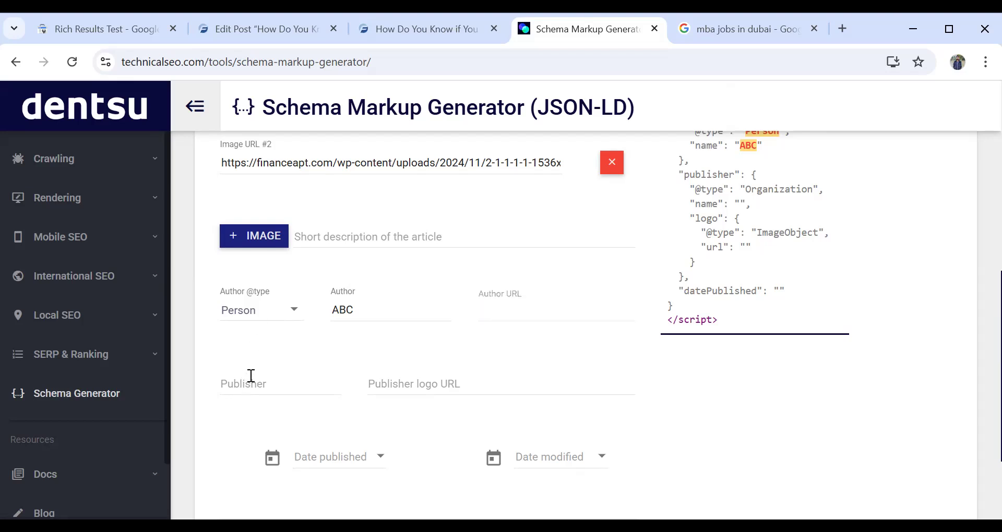
scroll(409, 337, "down", 5)
scroll(409, 337, "up", 3)
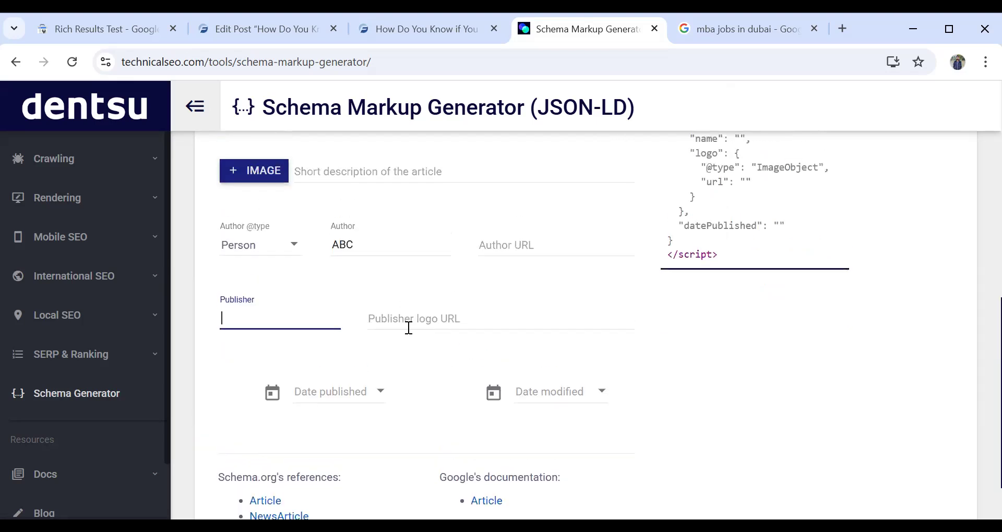
- Open the Finance Apt logo from the gap insurance post's header in its own tab and copy the address of cropped-finance-apt.png
left_click(410, 325)
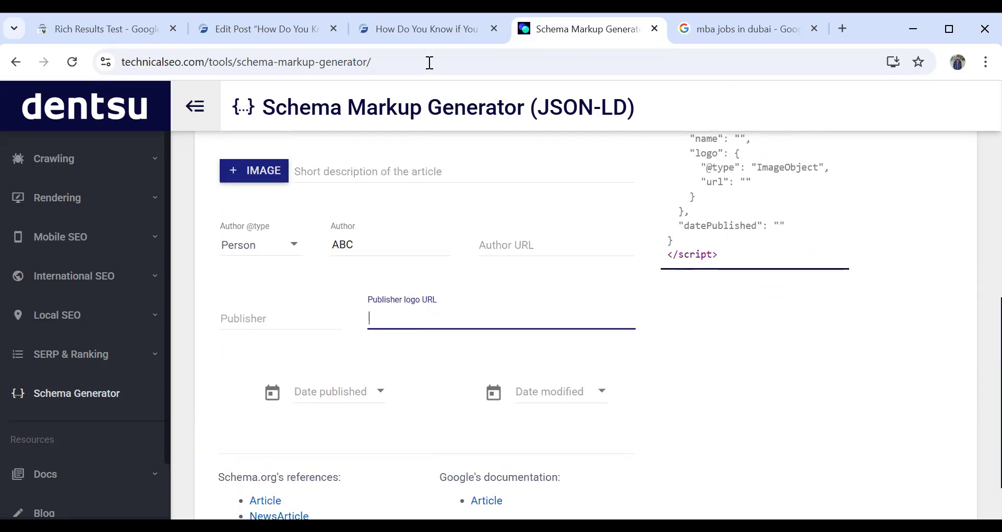
left_click(425, 29)
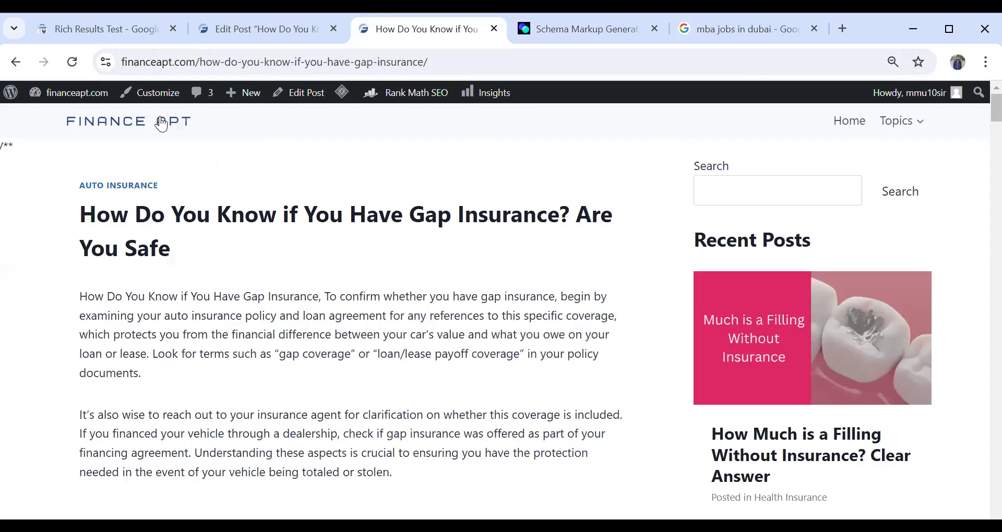
right_click(159, 123)
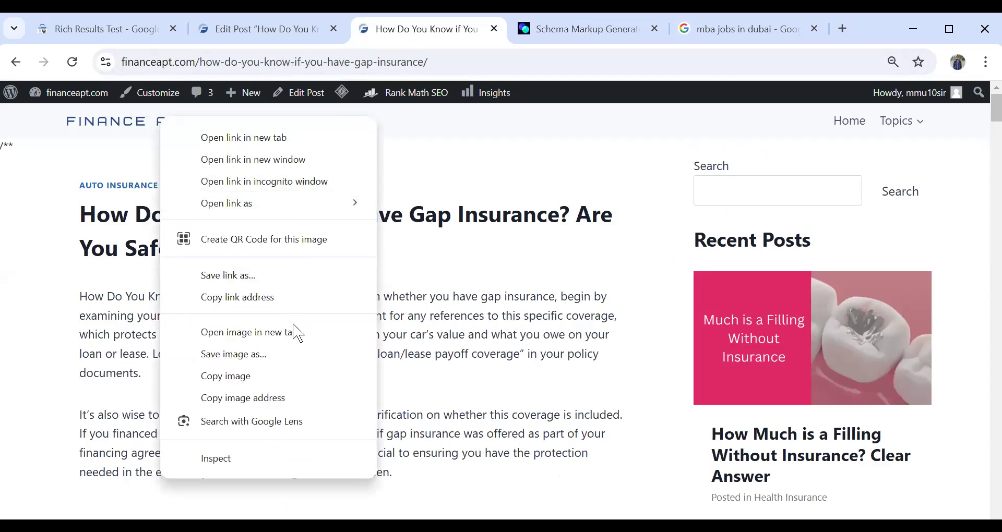
left_click(301, 339)
left_click(483, 32)
right_click(413, 64)
left_click(415, 70)
right_click(373, 63)
left_click(499, 215)
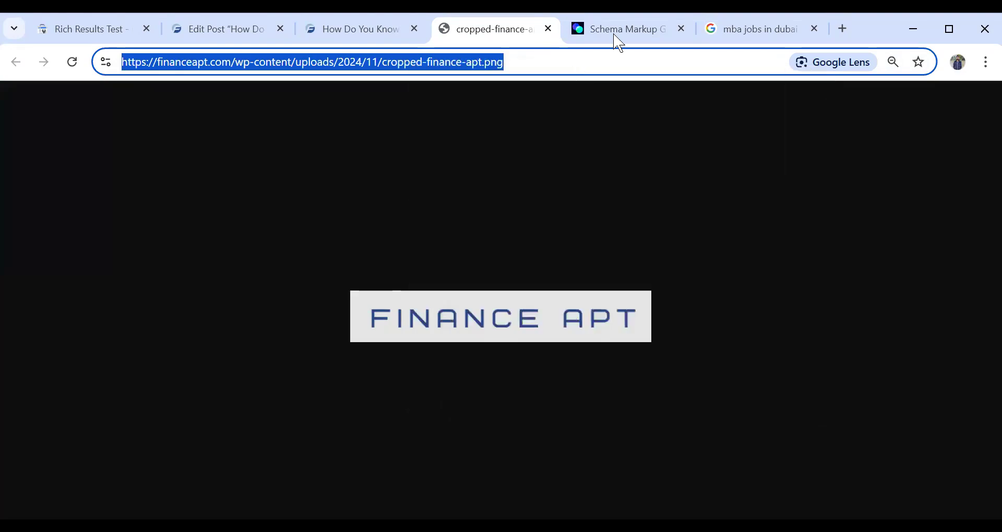
- Return to the Schema Markup Generator and enter the copied logo address as the publisher logo URL
key("ctrl+Tab")
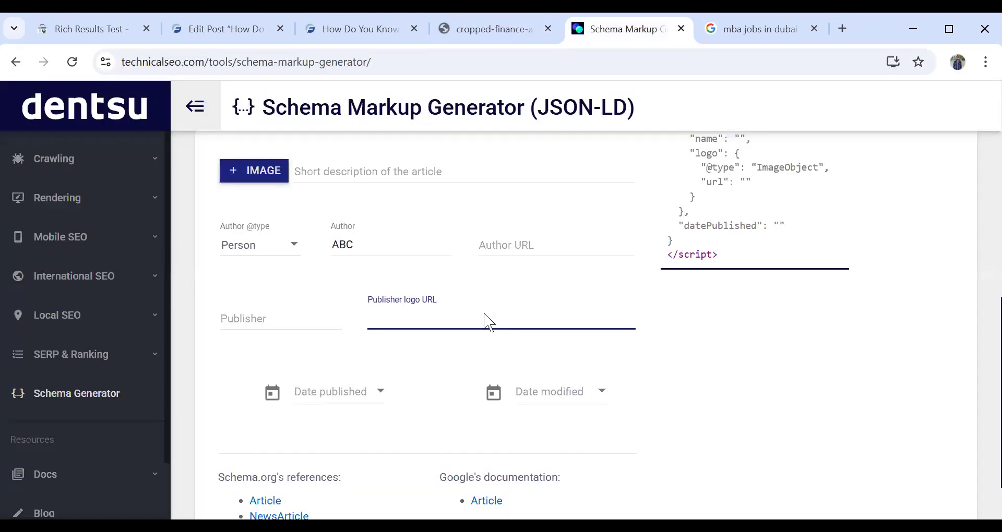
right_click(484, 314)
left_click(509, 150)
scroll(409, 294, "down", 3)
left_click(419, 234)
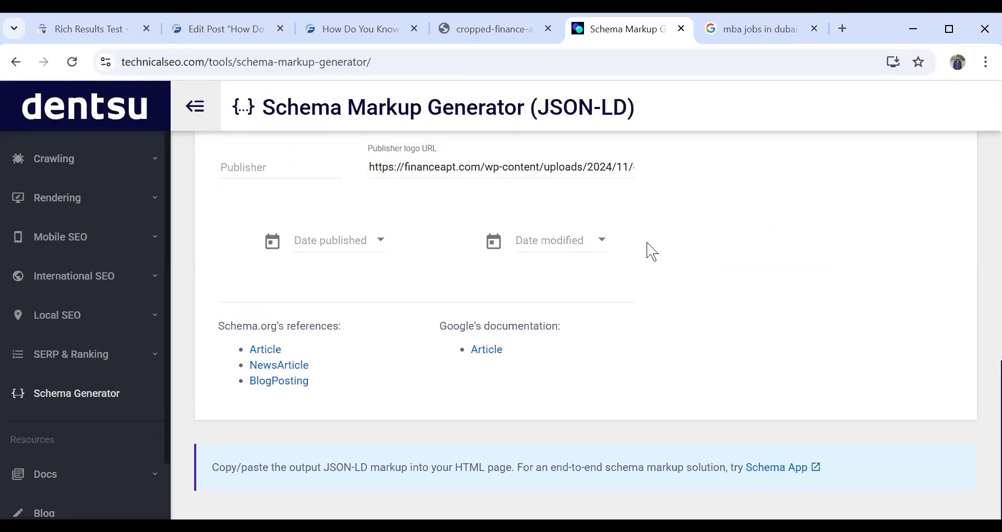
- Review the generated Article JSON-LD code, from the headline and images to the author, publisher and logo entries
scroll(827, 242, "up", 10)
scroll(791, 252, "down", 3)
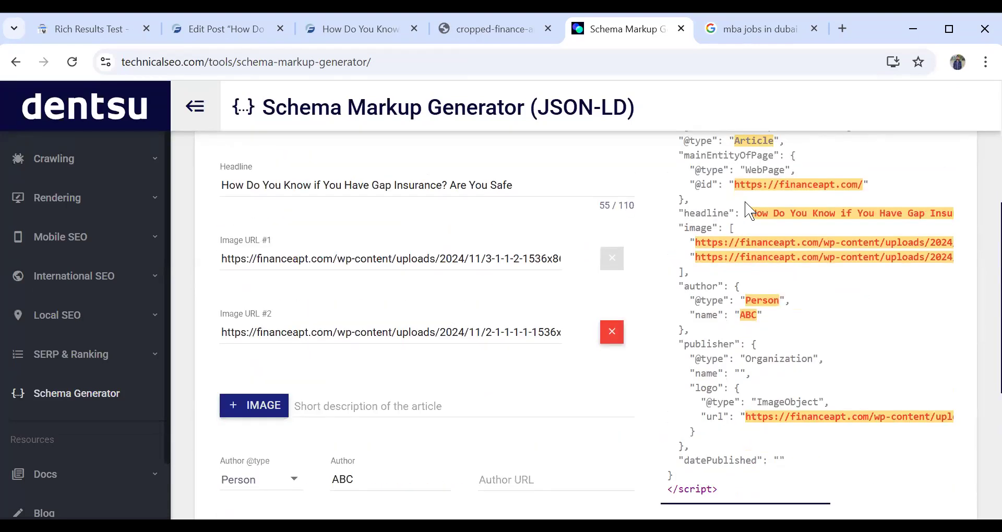
scroll(749, 210, "up", 2)
left_click_drag(670, 175, 847, 349)
scroll(835, 348, "down", 2)
scroll(840, 282, "down", 3)
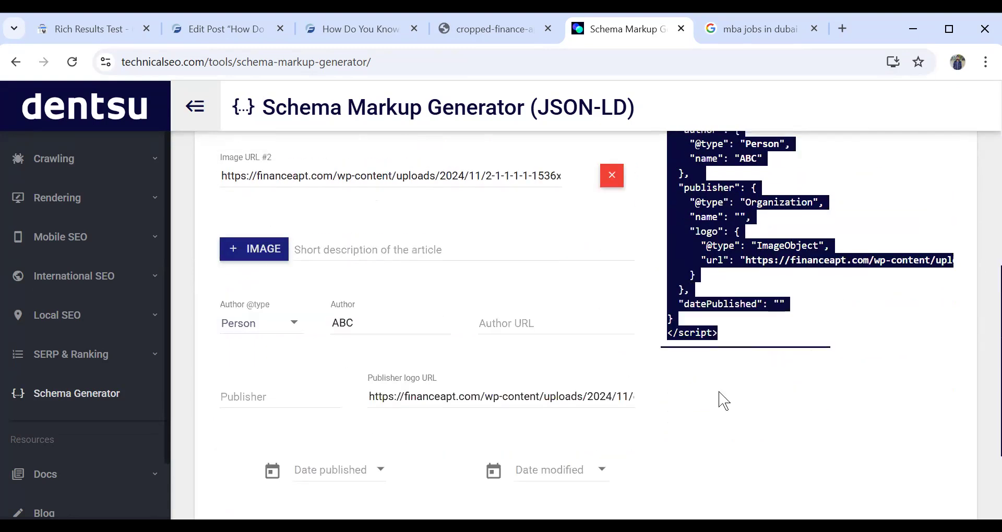
left_click(731, 385)
scroll(721, 326, "up", 3)
scroll(714, 320, "down", 3)
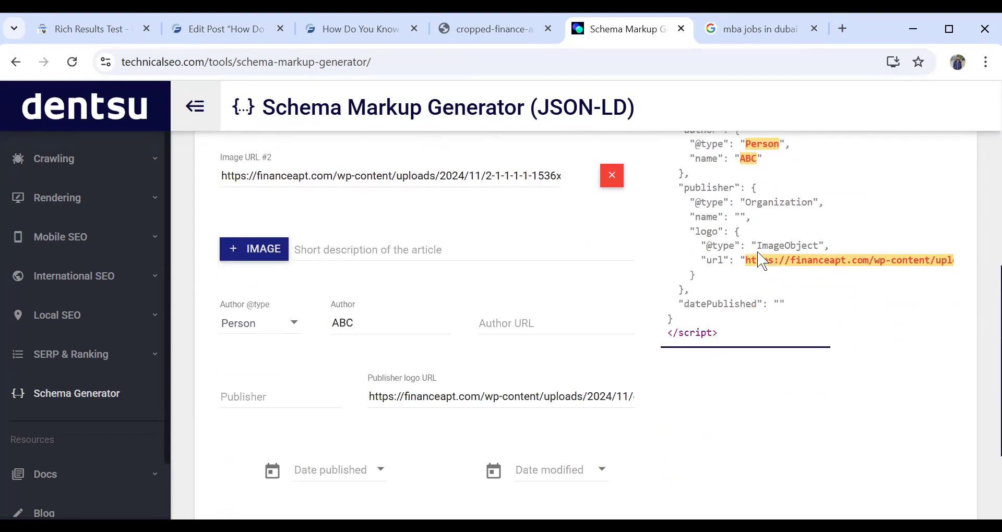
- Set the article's date published to 1/1/2025 and its date modified to 1/12/2025
scroll(586, 230, "down", 5)
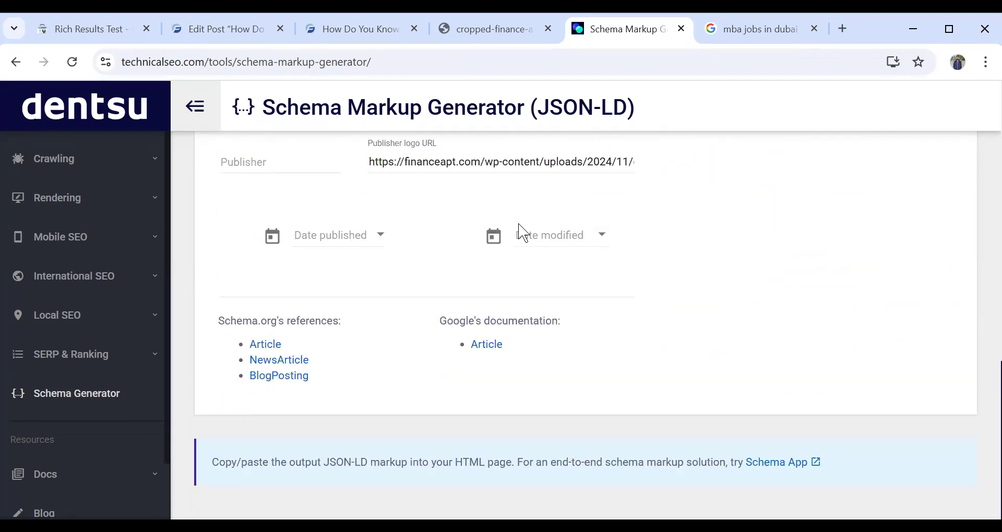
left_click(377, 239)
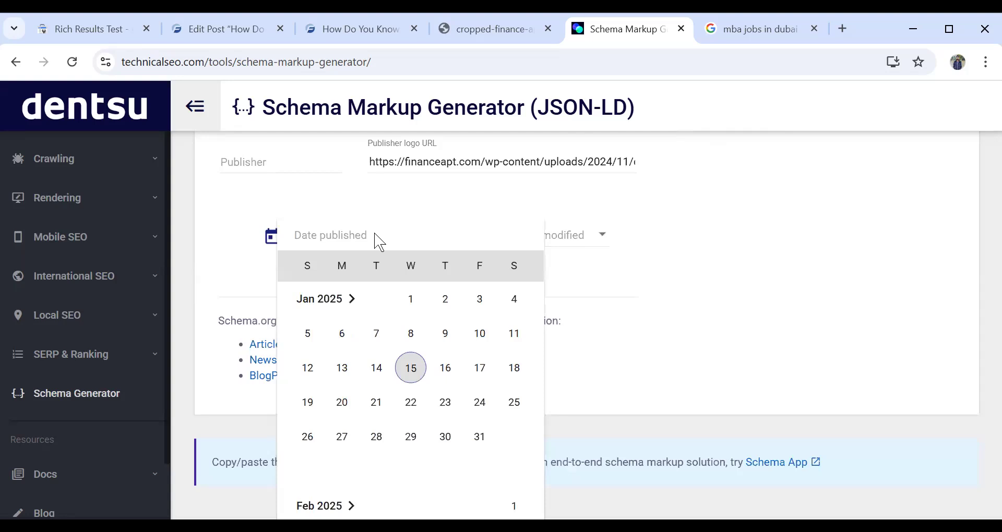
left_click(411, 299)
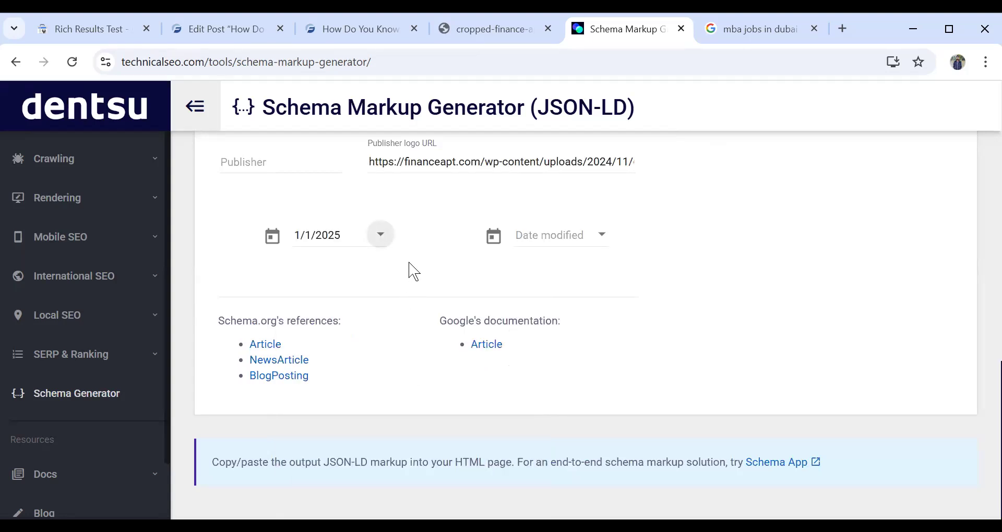
left_click(601, 246)
scroll(603, 248, "up", 1)
left_click(534, 367)
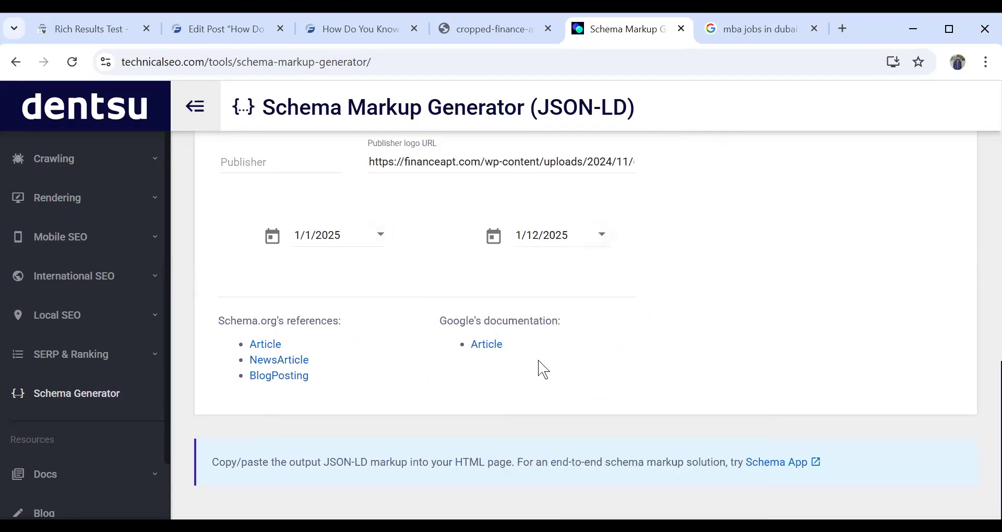
scroll(536, 265, "up", 15)
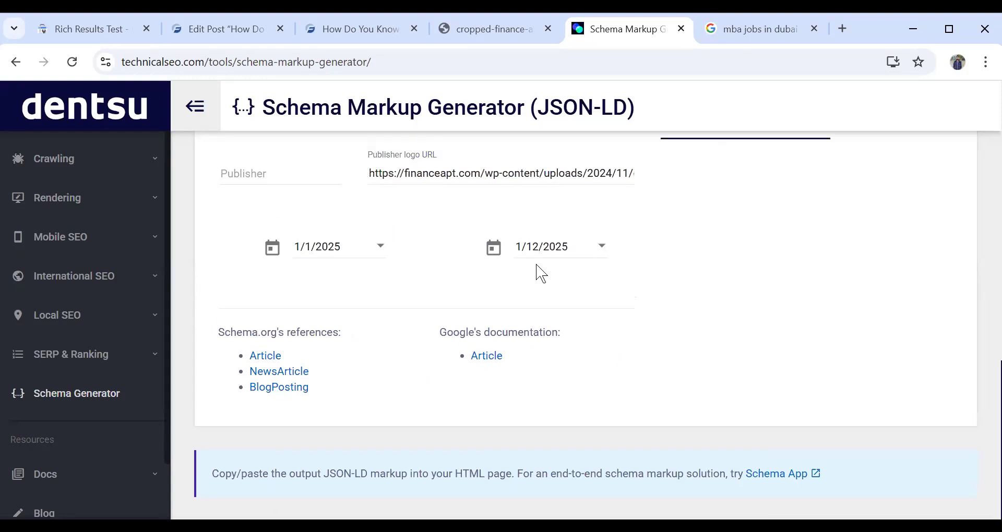
scroll(890, 253, "up", 5)
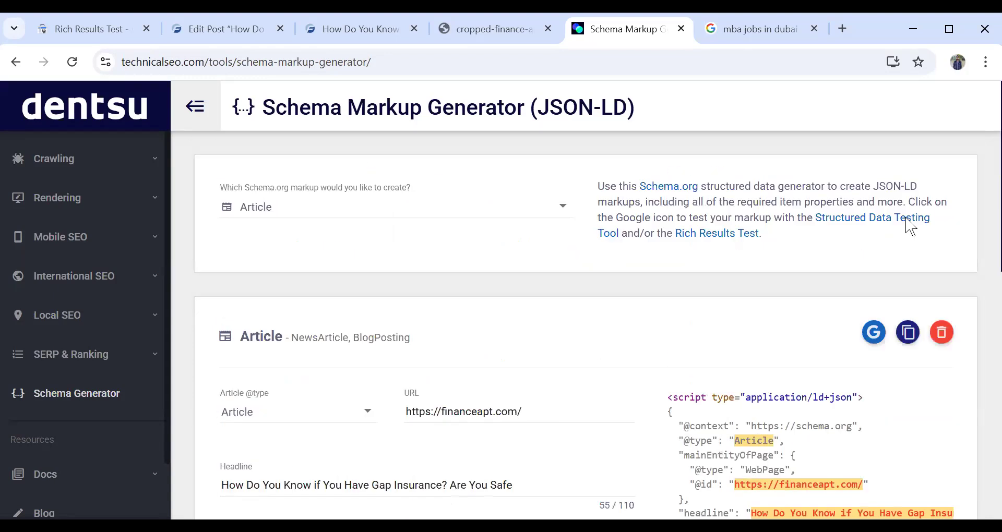
- Copy the generated Article JSON-LD and replace the FAQ schema in the gap insurance post's Custom HTML block with it
scroll(911, 227, "down", 3)
left_click(906, 175)
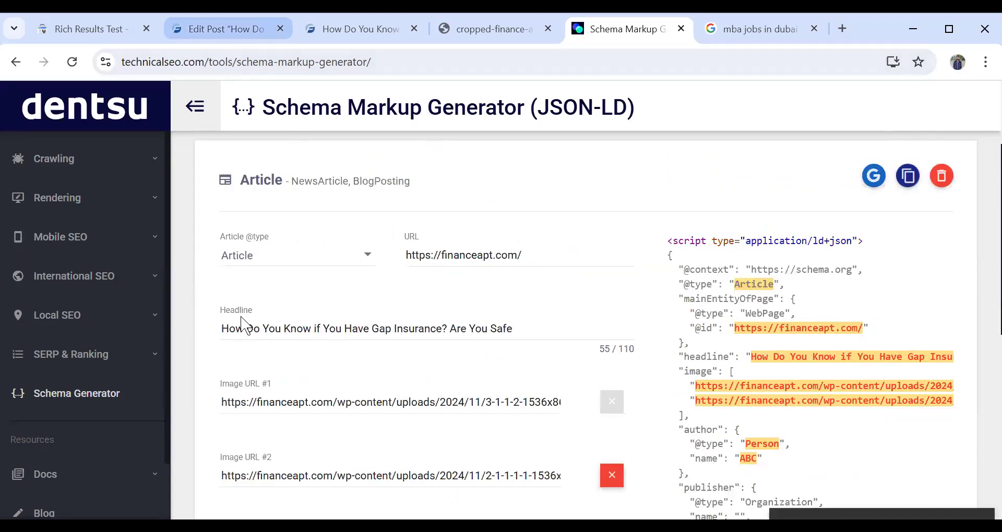
key("ctrl+2")
scroll(367, 376, "down", 5)
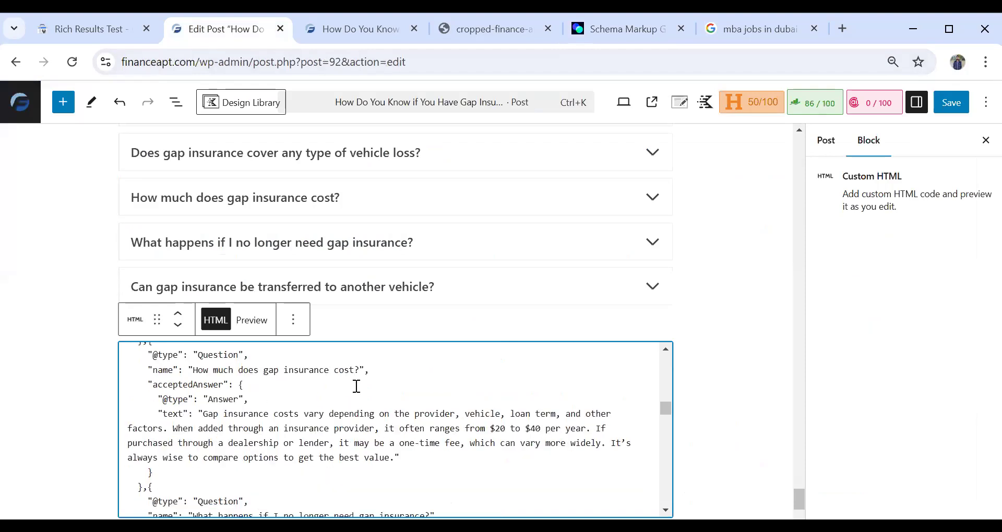
scroll(357, 386, "down", 1)
key("ctrl+a")
key("ctrl+v")
- Review the pasted Article schema in the Custom HTML block, from the headline, images and author to the publisher logo and the published and modified dates
scroll(352, 386, "up", 10)
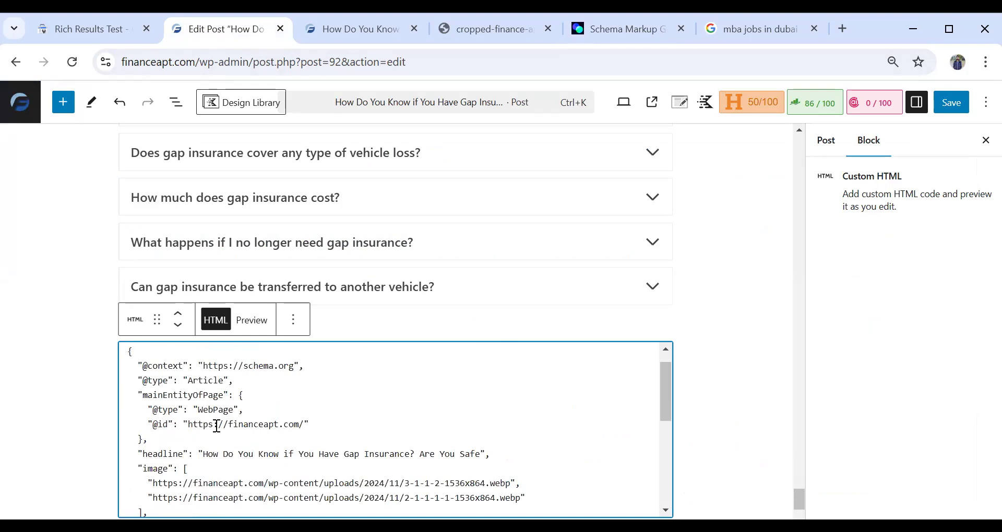
scroll(214, 424, "down", 2)
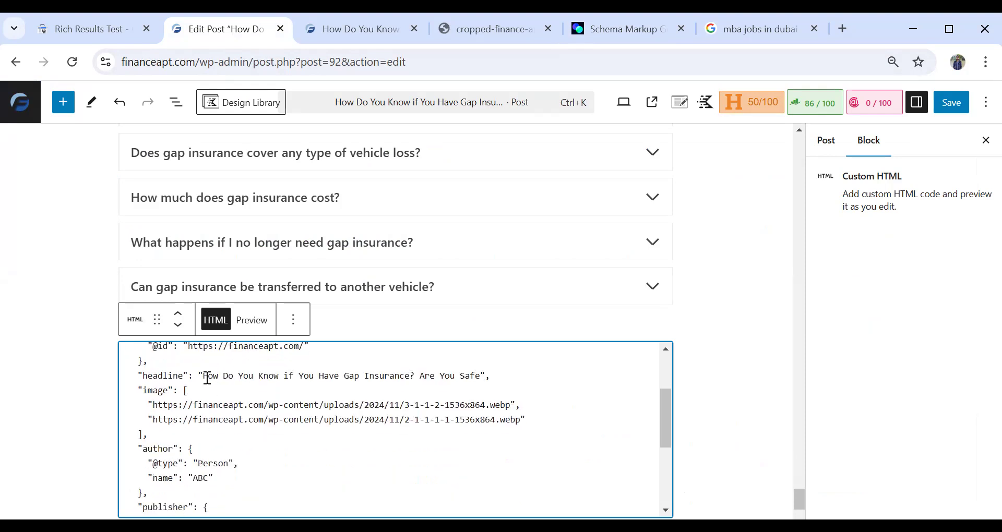
left_click_drag(206, 376, 485, 385)
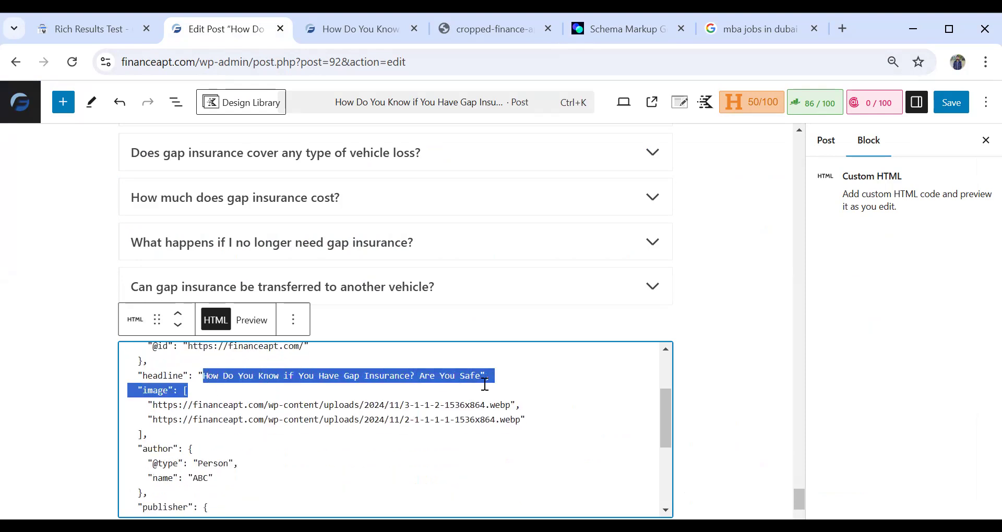
scroll(229, 411, "down", 2)
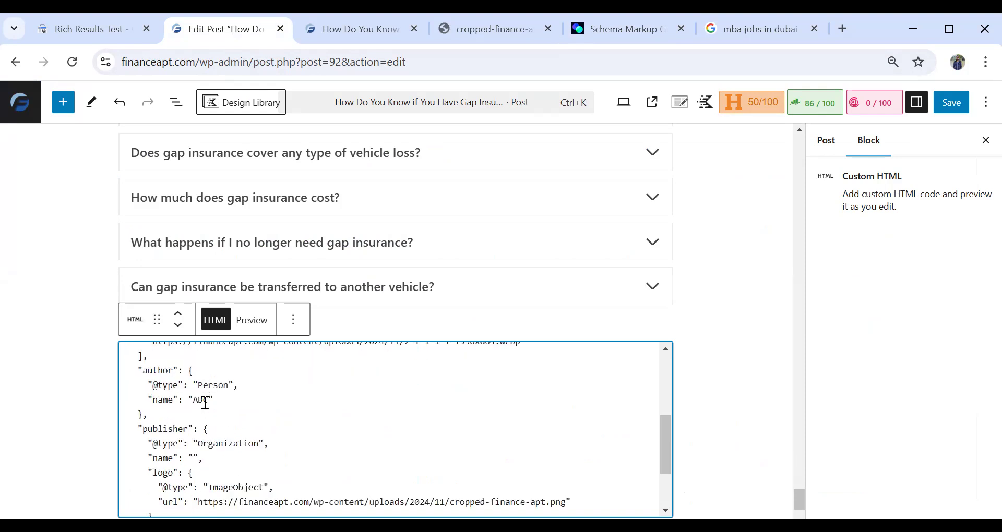
scroll(224, 444, "down", 2)
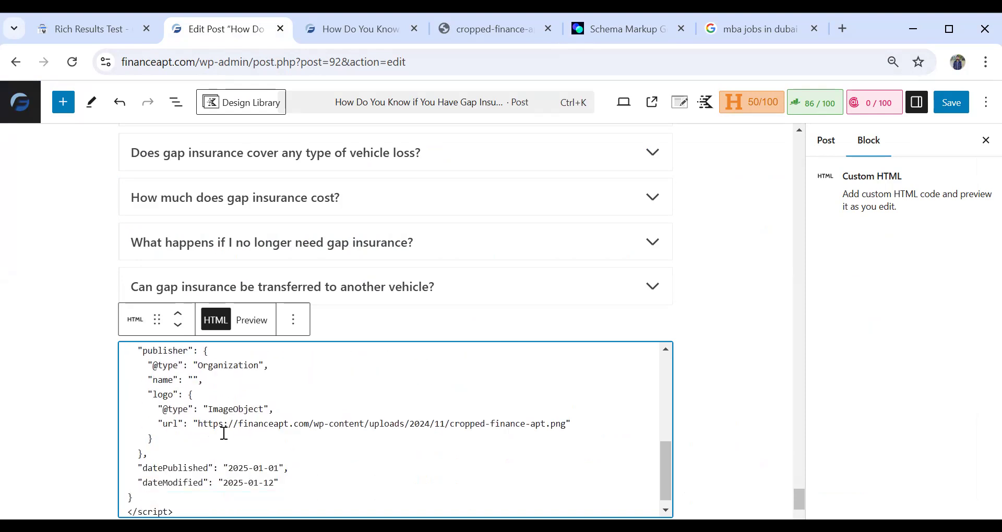
scroll(225, 430, "down", 1)
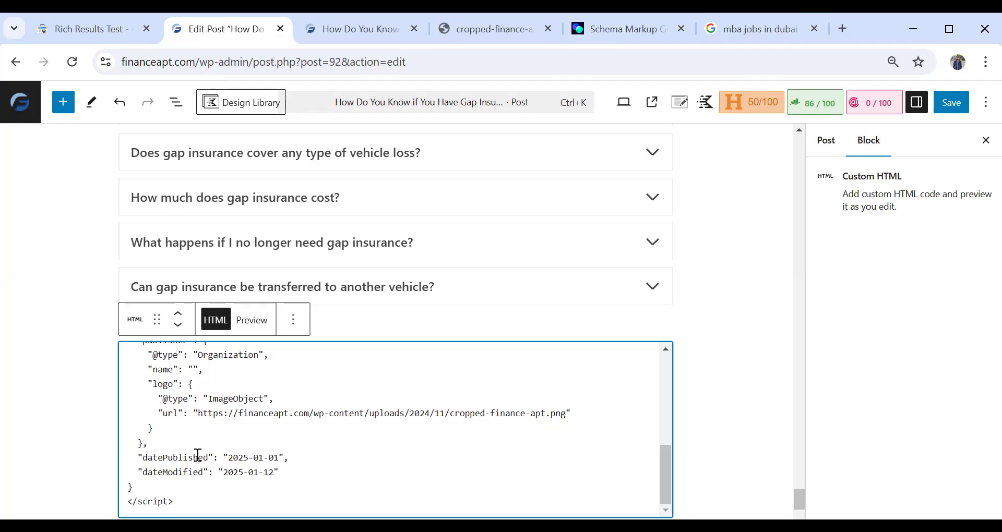
left_click_drag(145, 460, 286, 459)
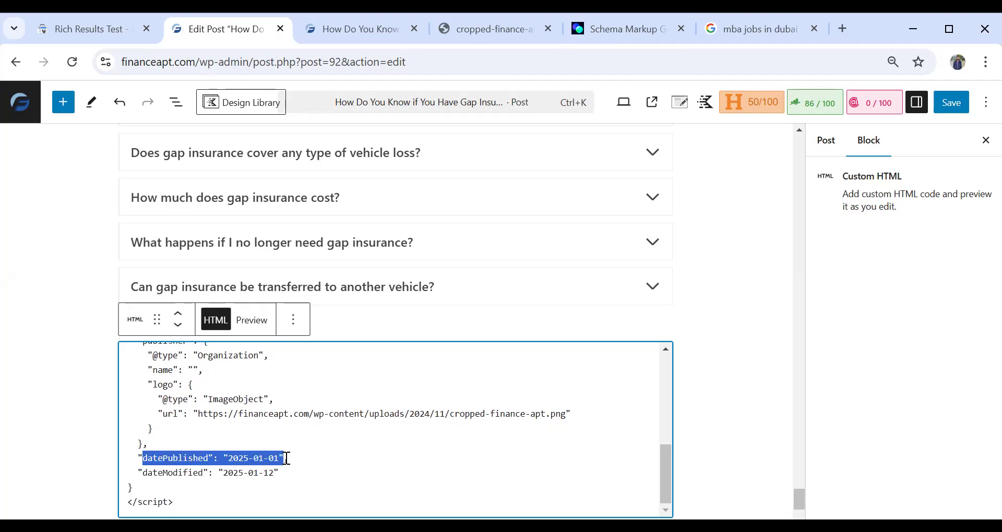
left_click_drag(147, 473, 283, 477)
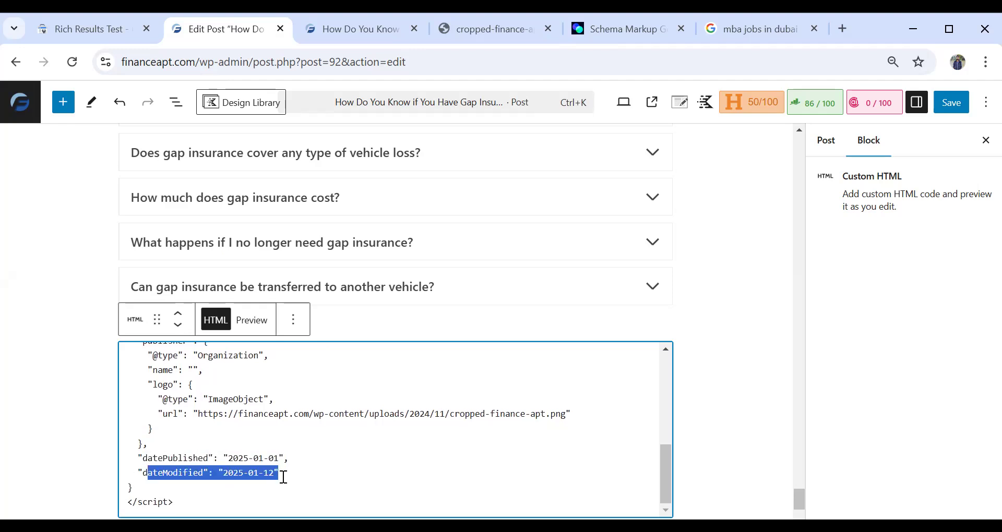
left_click(298, 463)
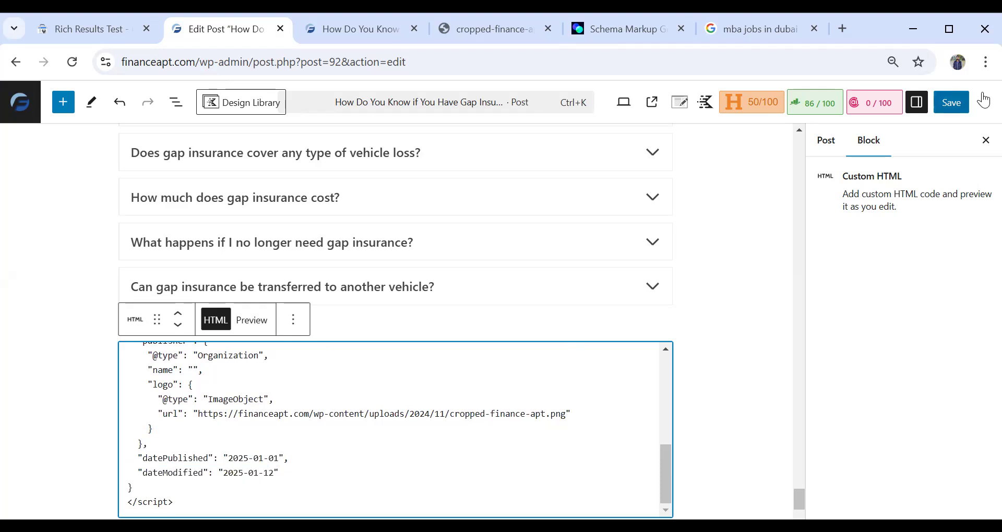
- Switch to the Rich Results Test page and open the LanShack work profile from the other Chrome profiles
left_click(123, 29)
scroll(343, 307, "up", 10)
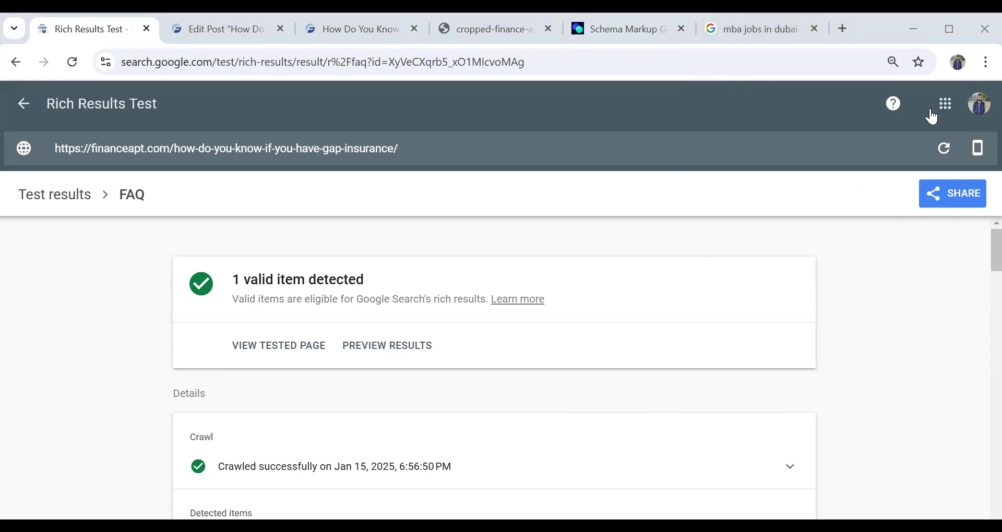
left_click(957, 62)
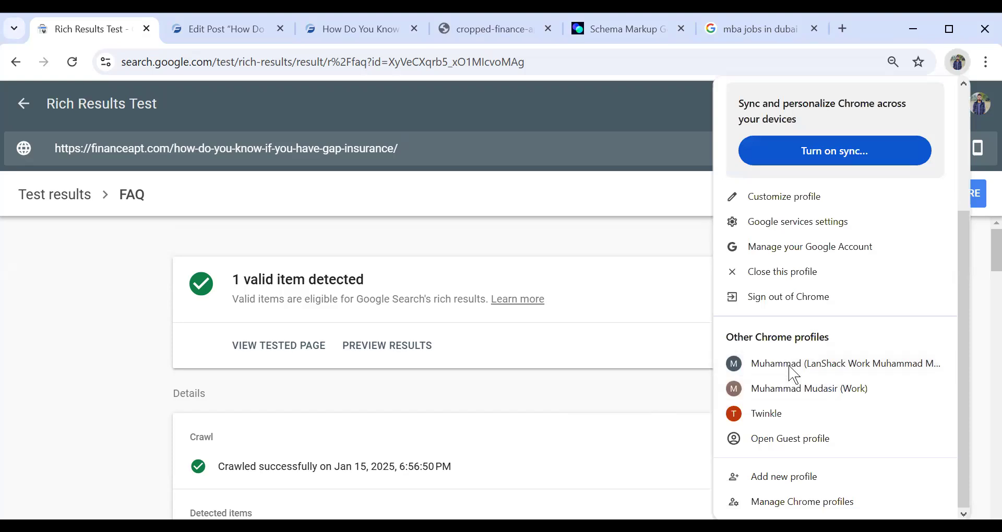
left_click(793, 374)
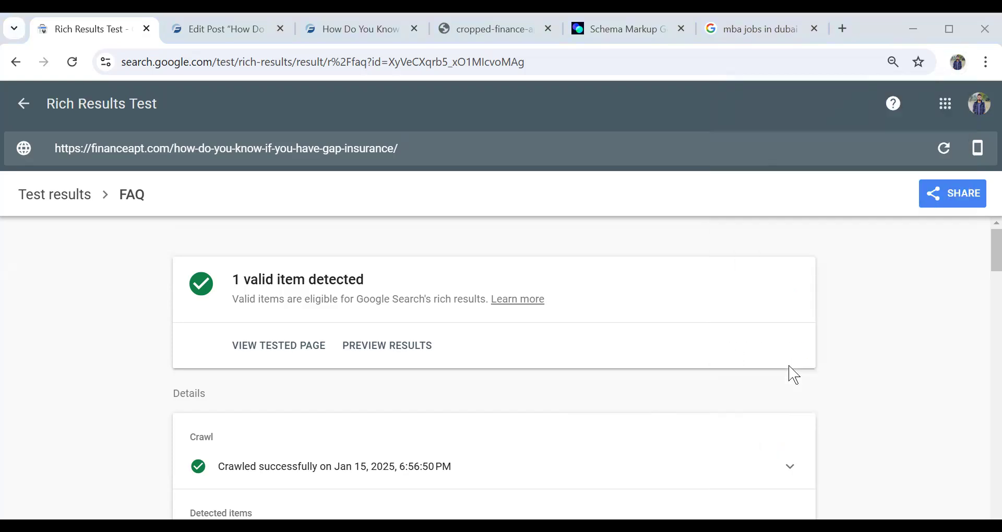
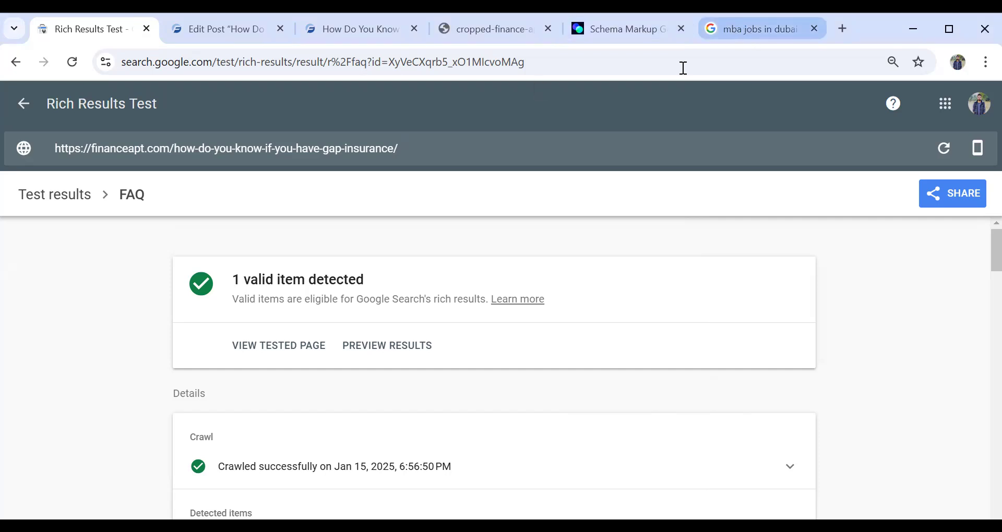
- Open beingguru.com/why-china-is-considering-selling-tiktok-to-elon-musk/ in place of the MBA jobs in Dubai search
left_click(752, 29)
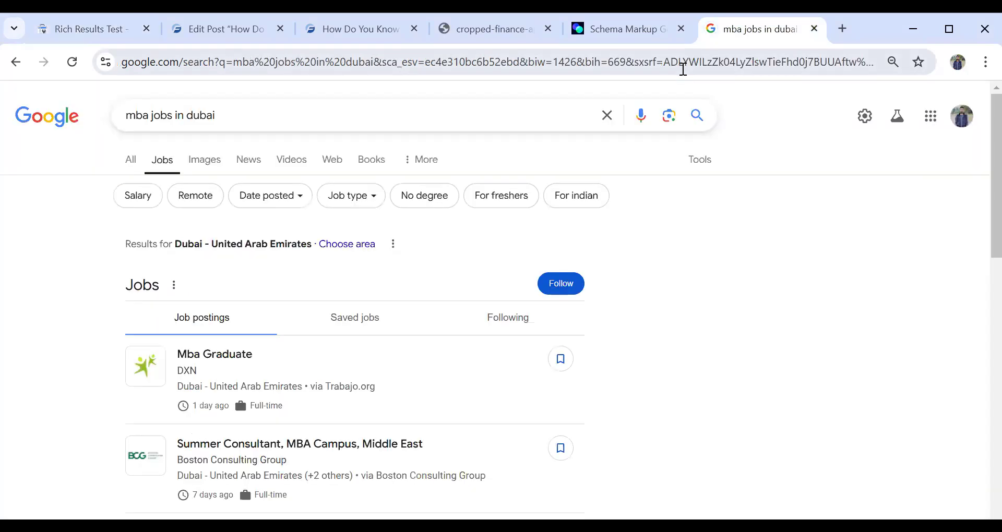
left_click(683, 62)
type("beingguru.com/why-china-is-considering-selling-tiktok-to-elon-musk/")
key("Return")
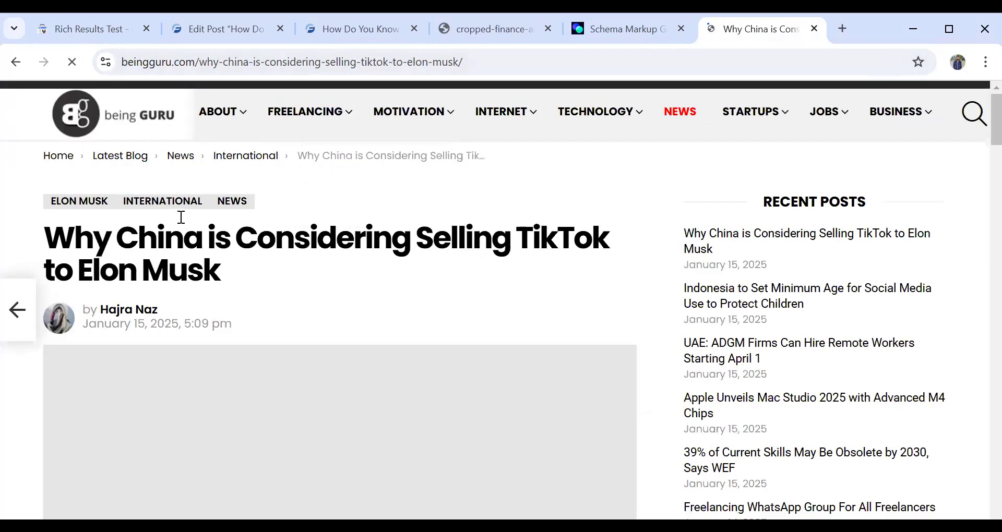
- Examine the article's headline, author byline and publication date
left_click_drag(76, 238, 246, 286)
left_click_drag(160, 309, 106, 298)
left_click_drag(267, 314, 30, 316)
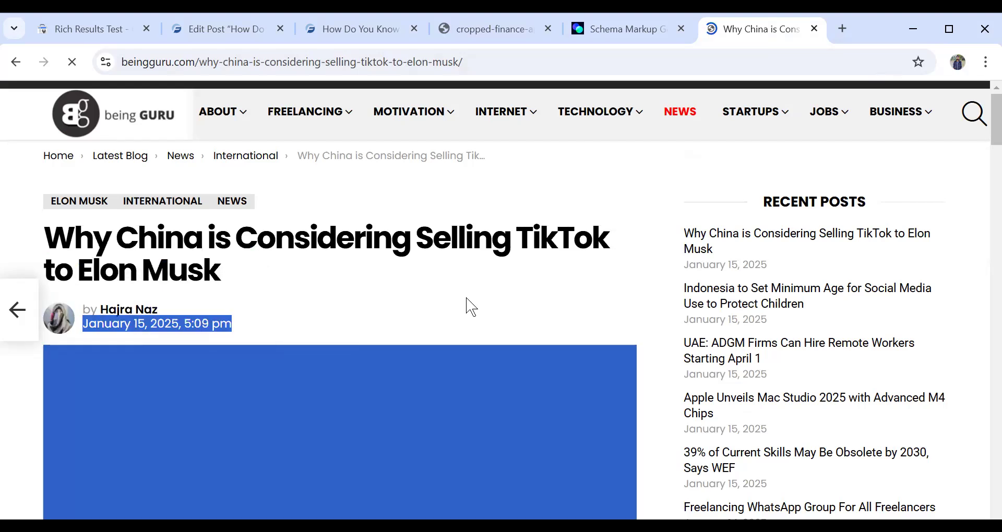
left_click(466, 299)
- Copy the link to the article author's profile and close the article
right_click(144, 308)
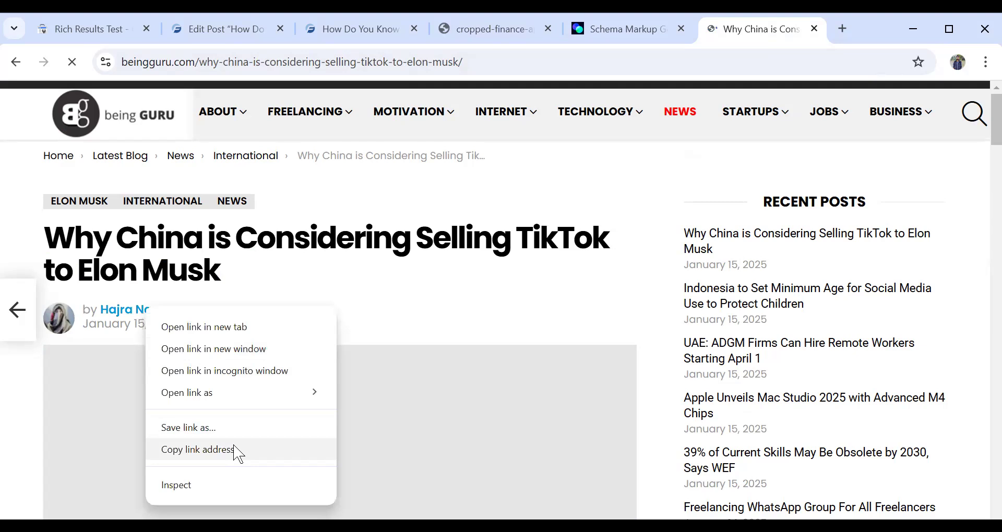
left_click(236, 449)
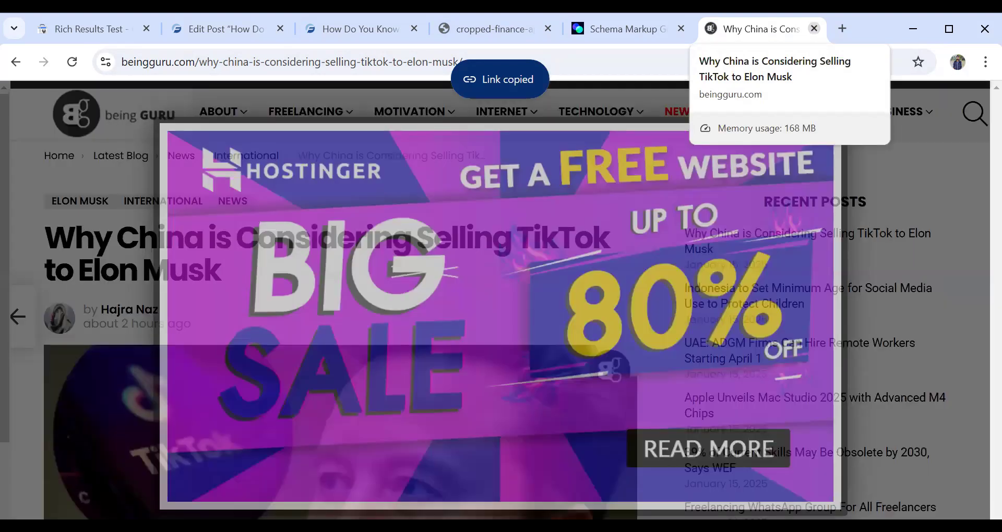
left_click(814, 28)
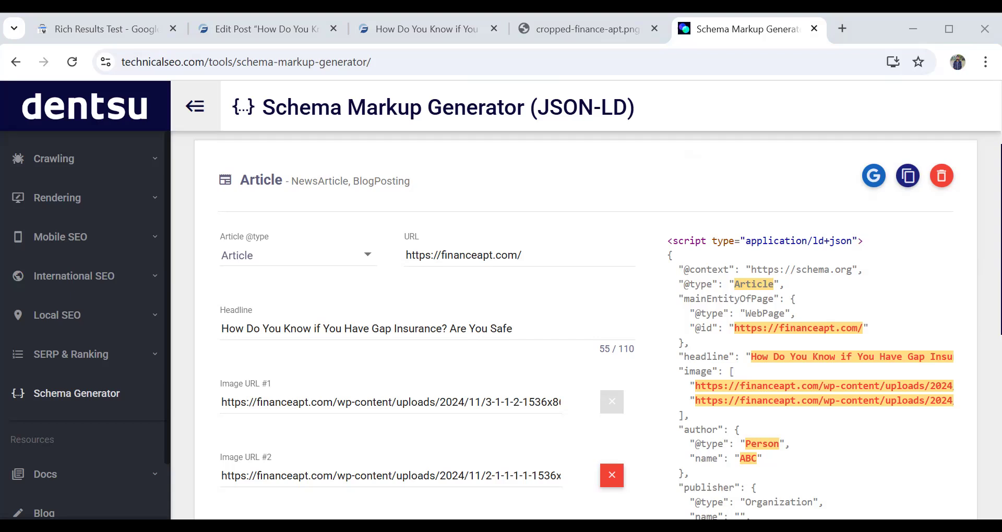
- Look at the Article type options in the schema generator, switch the markup to Event and examine its fields
left_click(291, 258)
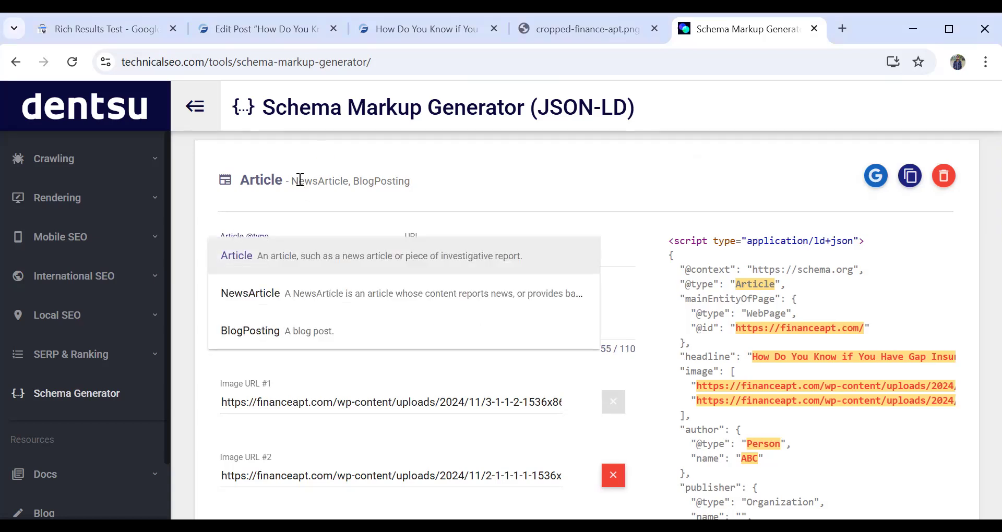
left_click(105, 397)
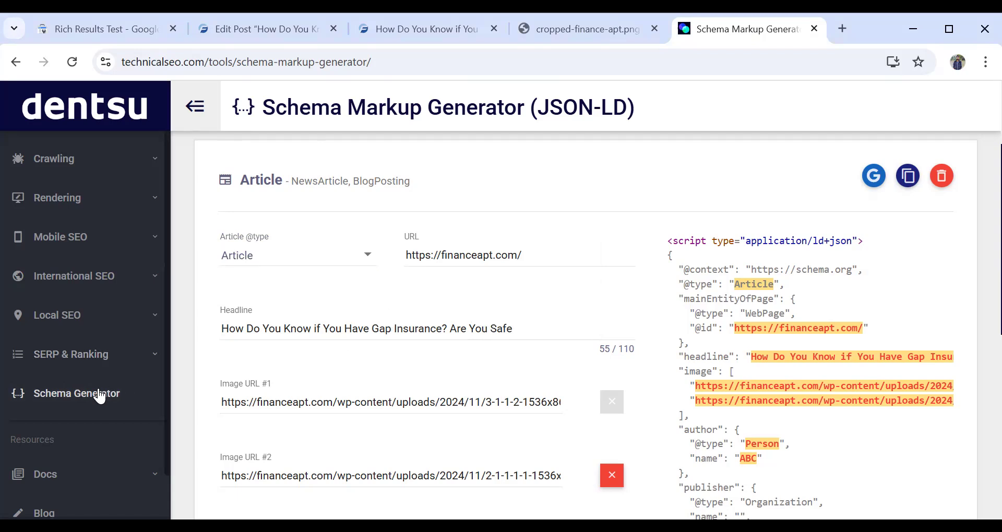
scroll(401, 221, "up", 3)
left_click(401, 209)
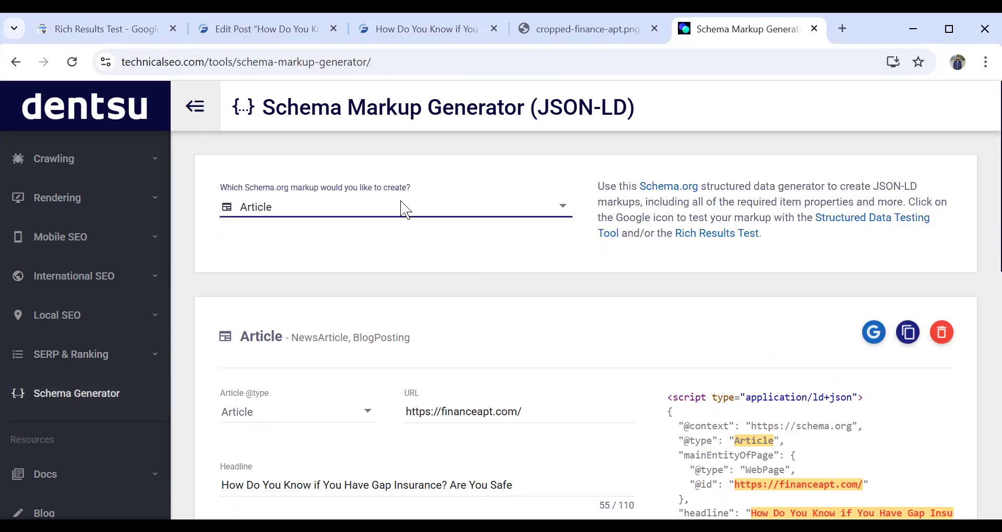
left_click(386, 295)
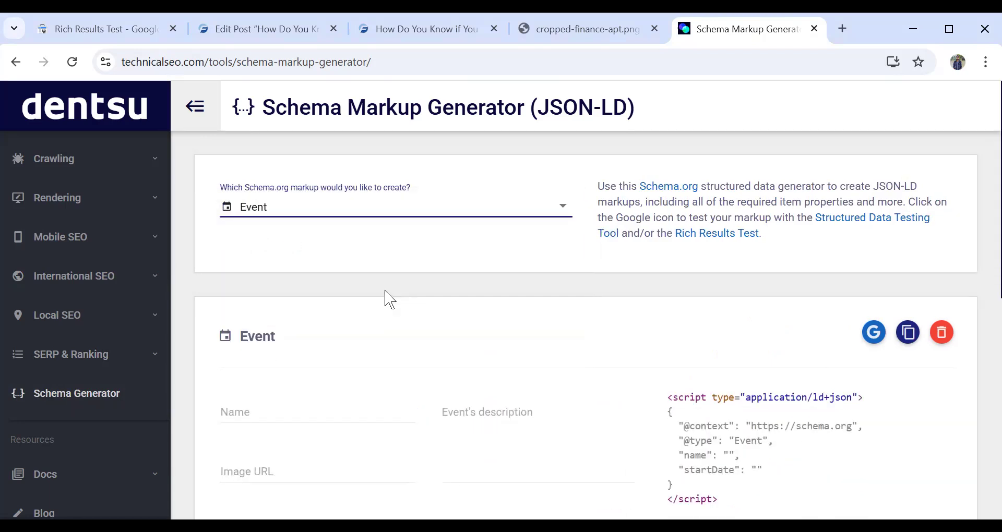
scroll(391, 300, "down", 5)
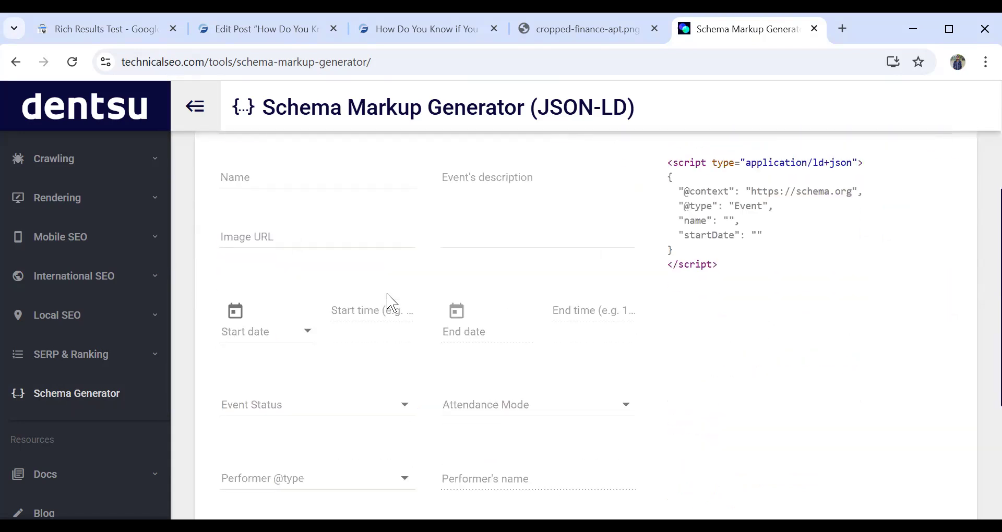
scroll(391, 301, "up", 3)
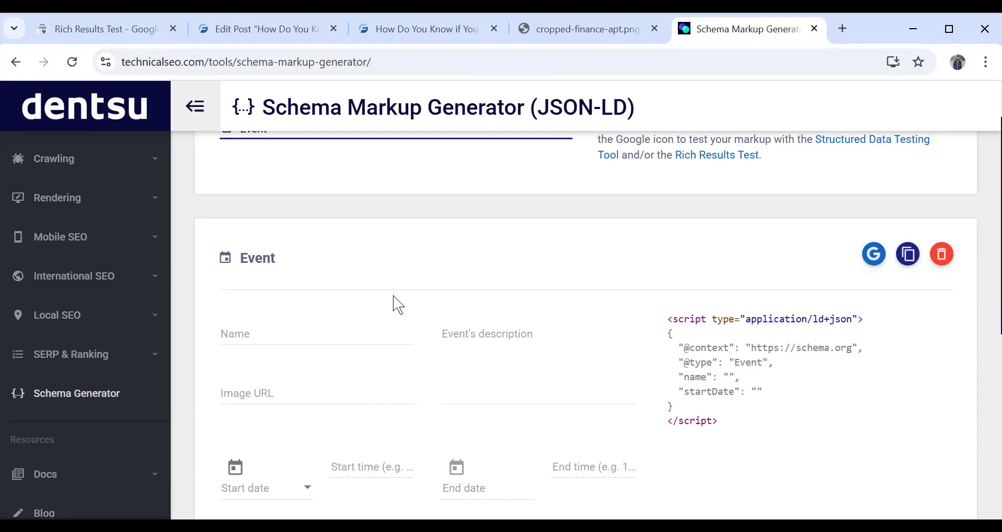
scroll(396, 303, "up", 2)
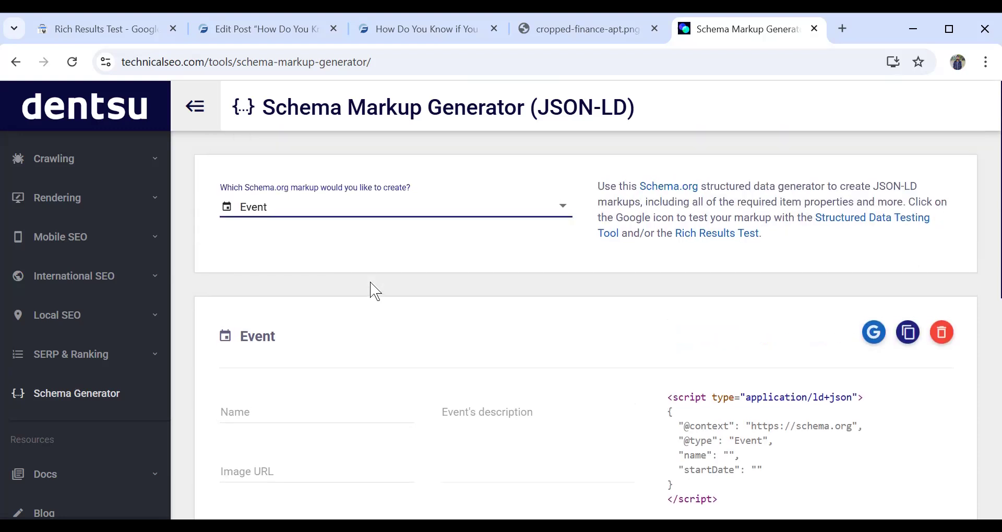
- Change the schema markup to create from Event to Person
left_click(355, 209)
scroll(351, 233, "down", 5)
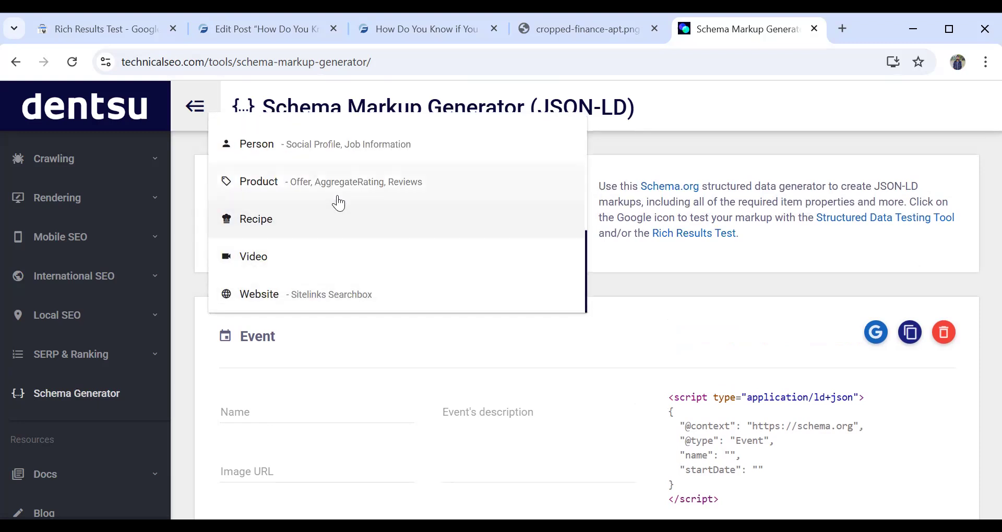
scroll(331, 224, "up", 2)
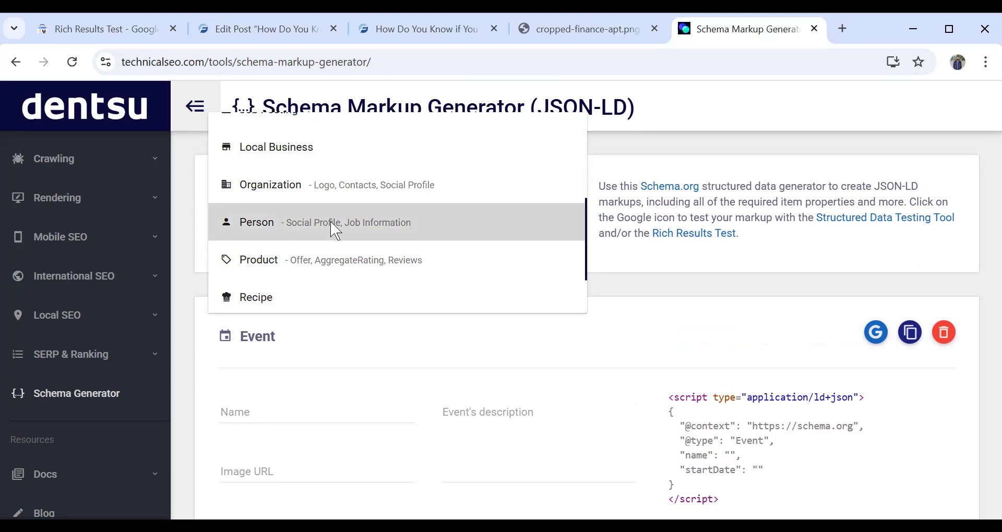
left_click(331, 224)
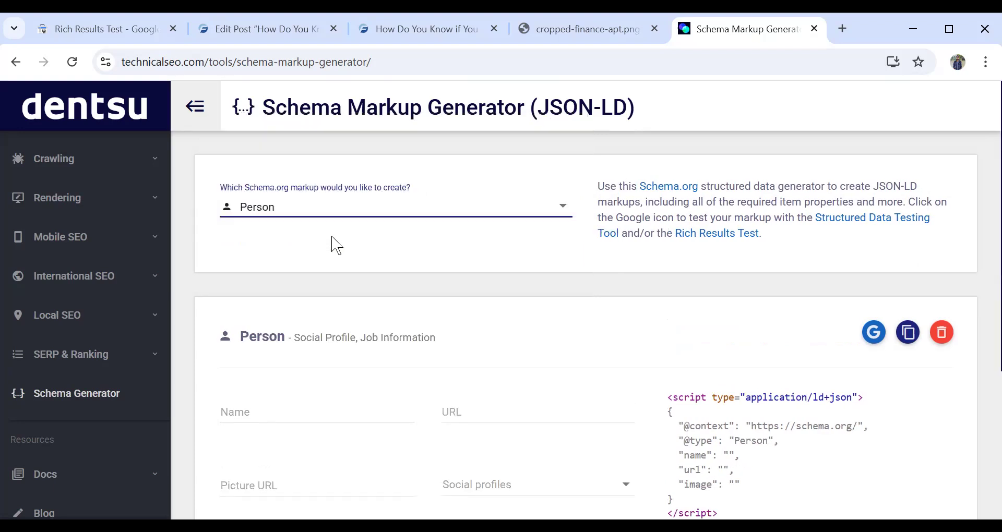
- Examine the Person schema form, including the social profile choices and the job title and company fields
scroll(332, 247, "down", 3)
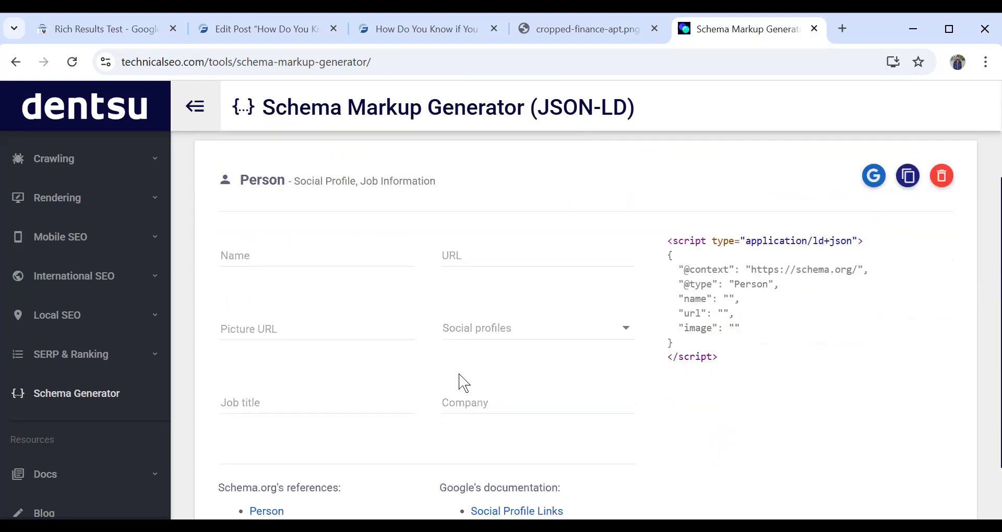
left_click(466, 328)
left_click(471, 296)
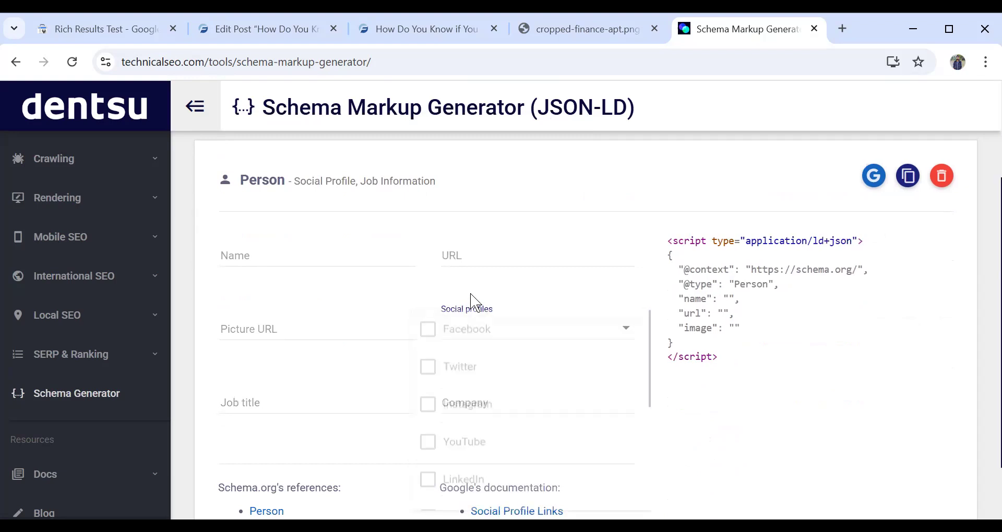
scroll(471, 301, "down", 3)
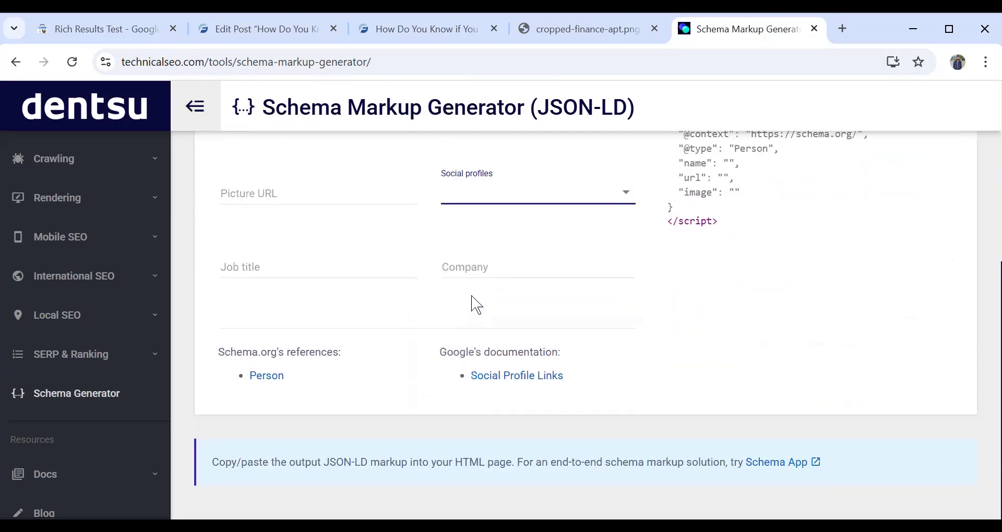
left_click(320, 266)
left_click(458, 262)
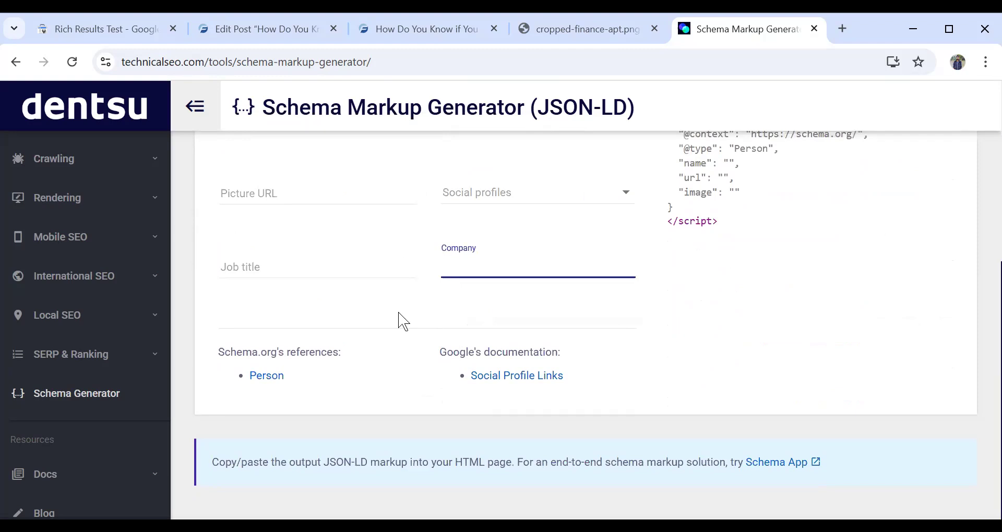
scroll(401, 319, "up", 3)
scroll(401, 319, "up", 3)
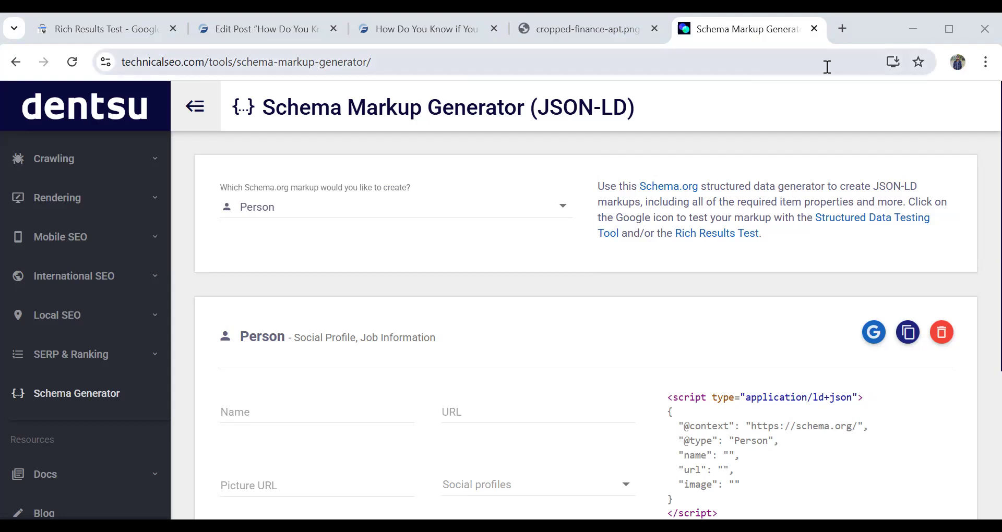
- Search Google for "being guru" in a new tab and open the Being Guru website
left_click(846, 27)
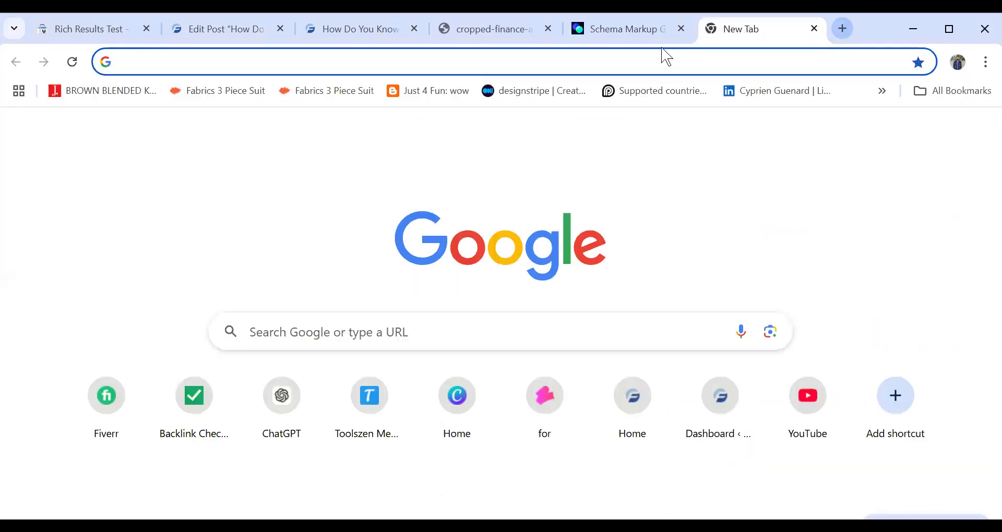
left_click(542, 70)
type("be")
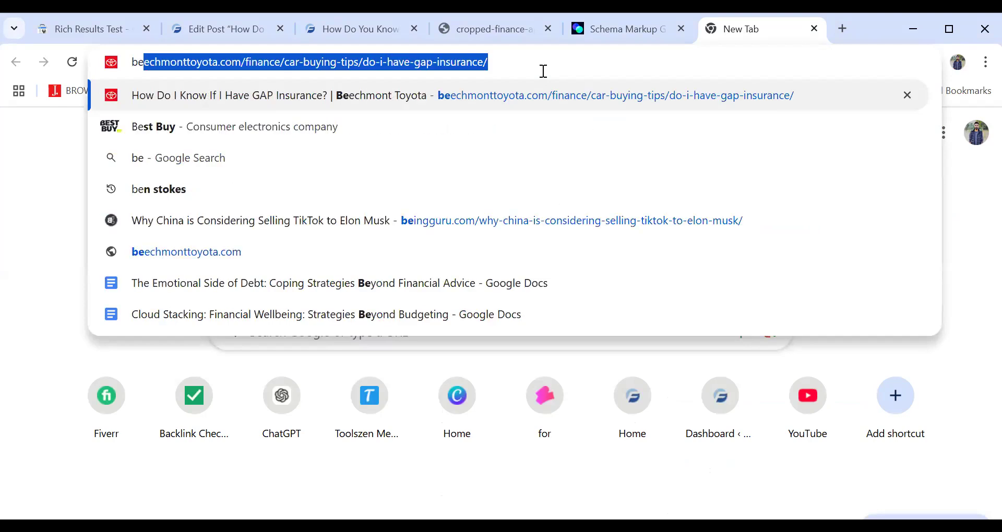
type("ing gur")
key("Return")
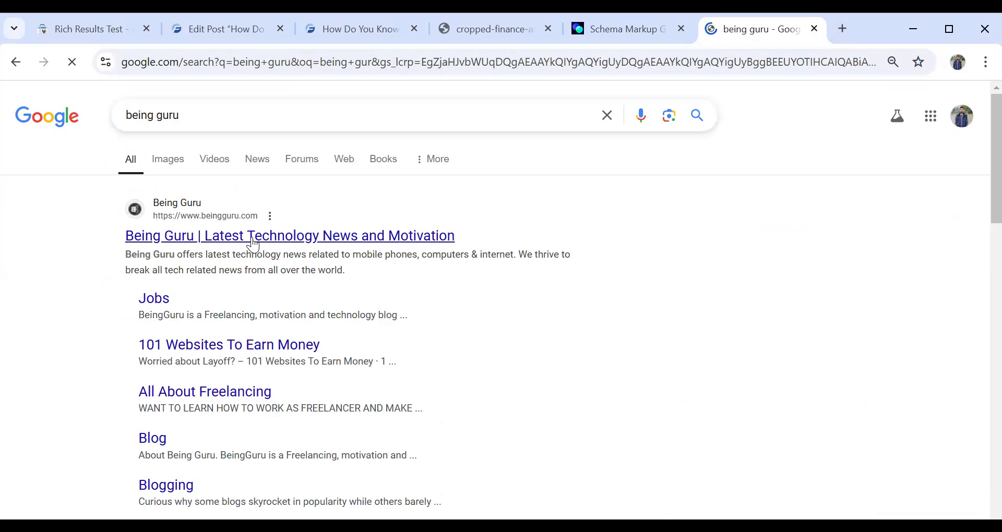
left_click(253, 240)
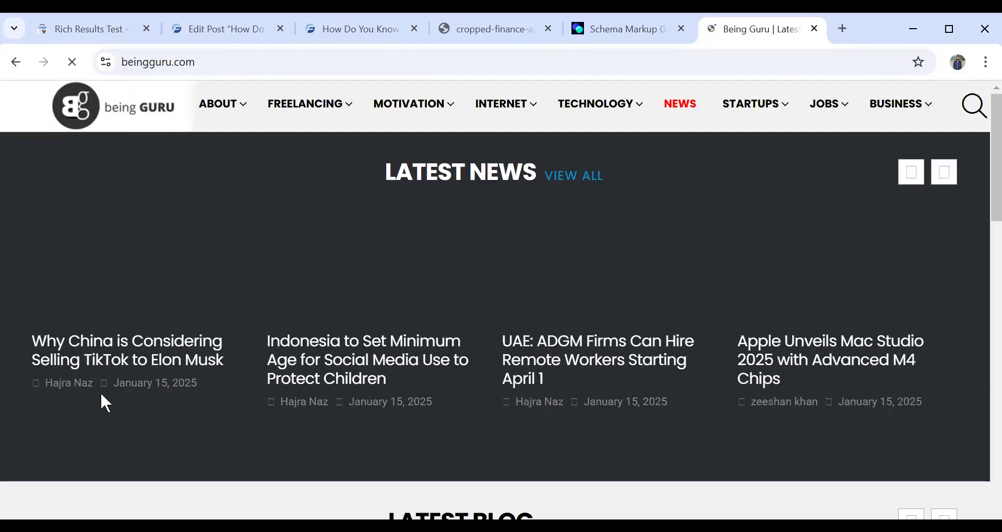
- Open the "Why China is Considering Selling TikTok to Elon Musk" article and copy its address
scroll(100, 393, "down", 5)
right_click(246, 62)
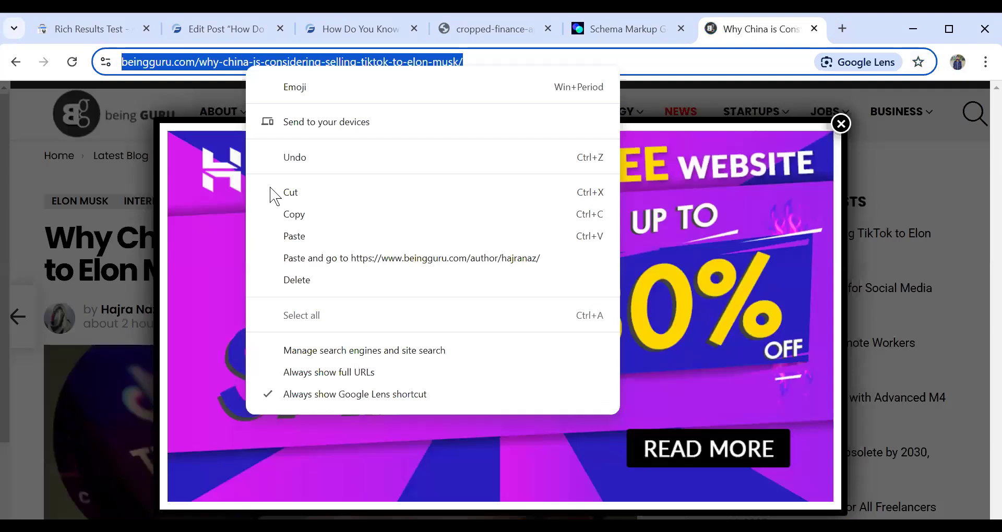
left_click(292, 214)
- Run the Rich Results Test on the copied Being Guru article URL
key("ctrl+1")
left_click(527, 151)
key("ctrl+a")
key("ctrl+v")
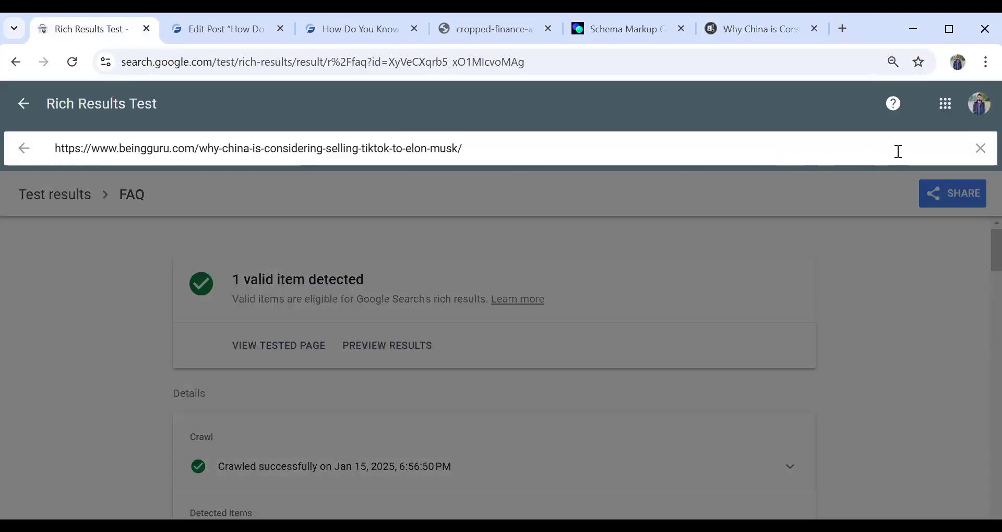
key("Return")
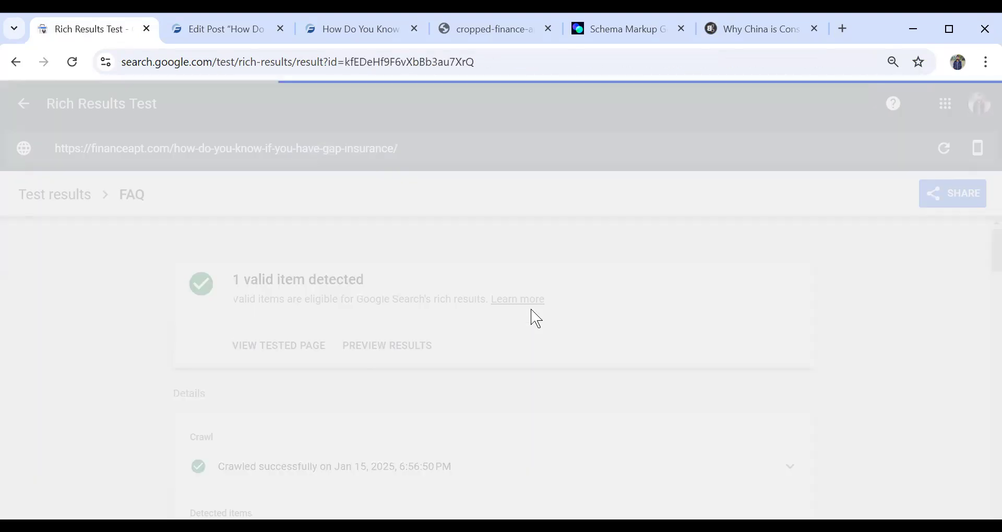
- Review the structured data types detected for the article and check the tested page itself
scroll(501, 313, "down", 5)
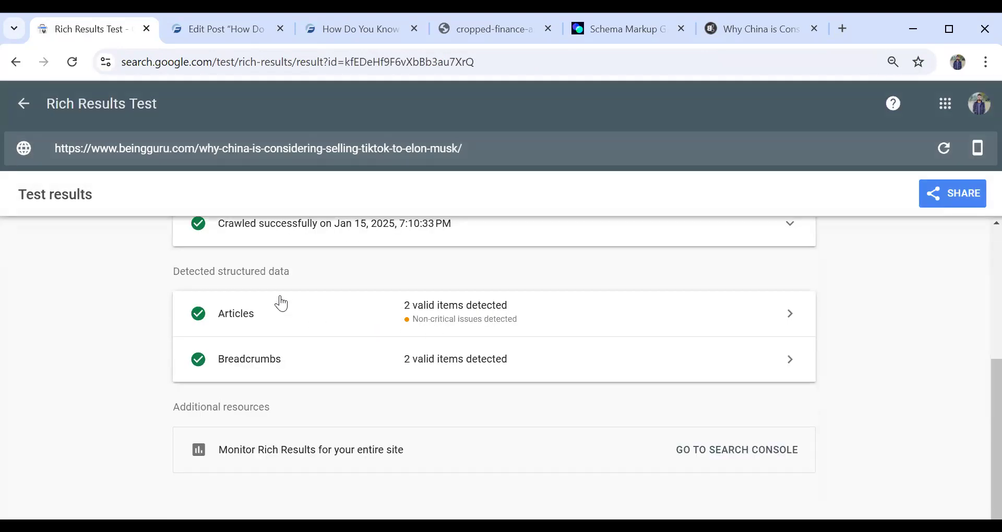
scroll(348, 333, "up", 5)
scroll(348, 334, "down", 5)
left_click(752, 28)
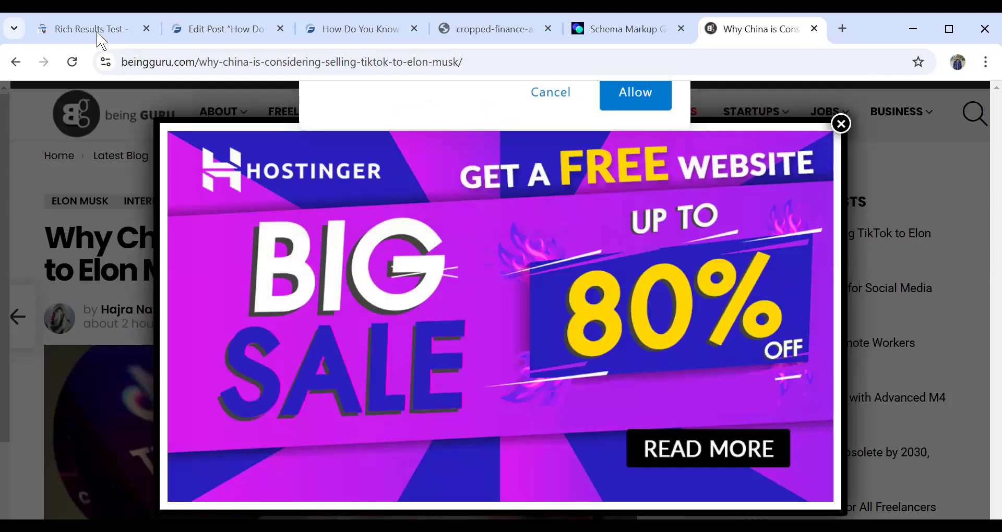
left_click(92, 29)
- Open the Breadcrumbs test result and inspect the properties of both unnamed items
left_click(323, 373)
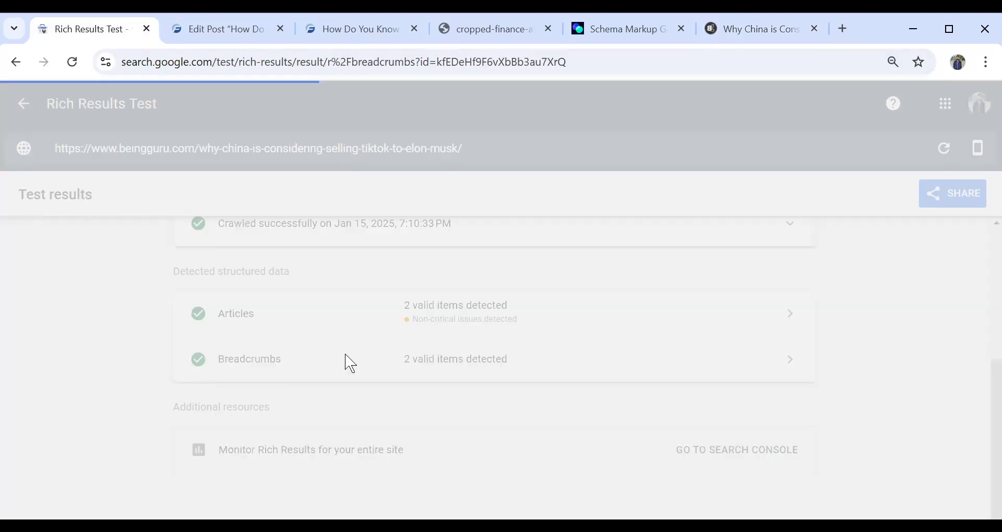
scroll(376, 344, "down", 4)
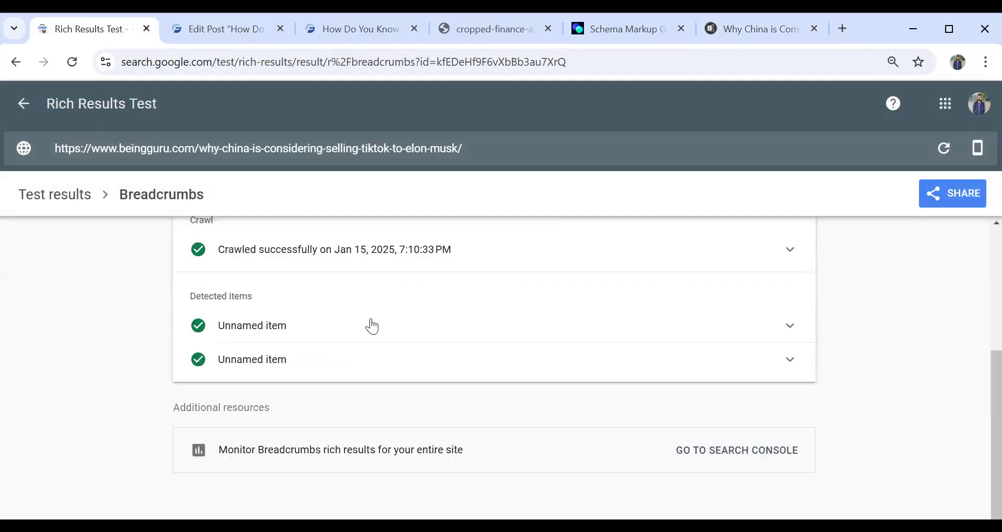
left_click(371, 326)
scroll(372, 330, "down", 2)
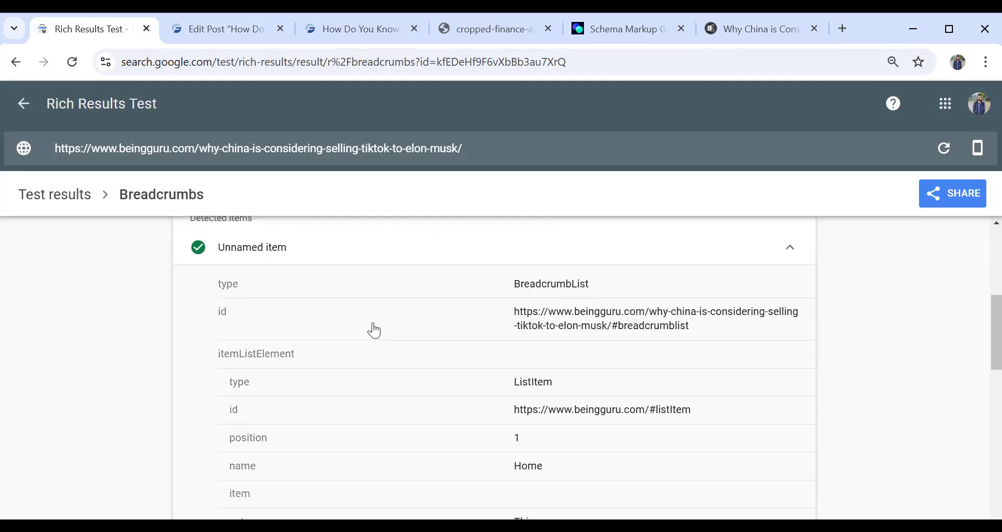
scroll(374, 330, "down", 10)
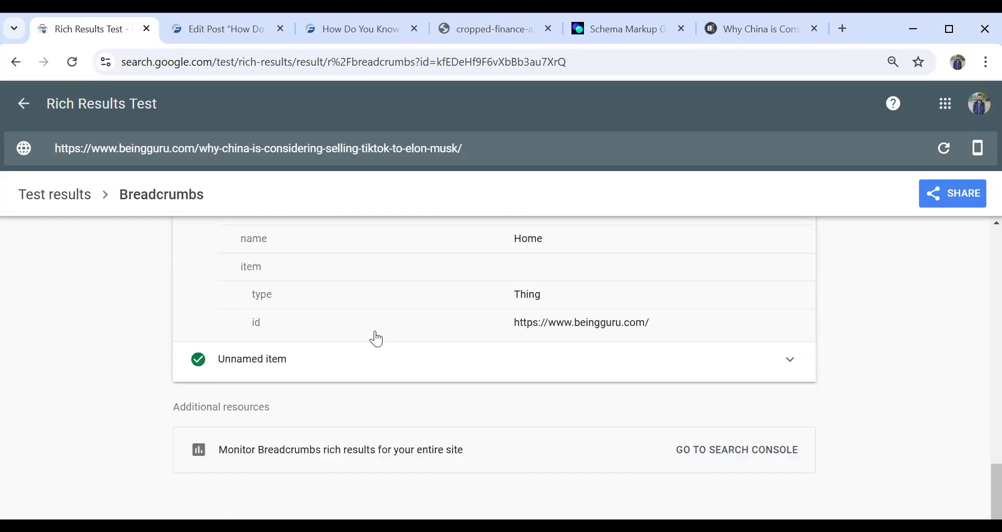
left_click(383, 360)
scroll(382, 361, "down", 12)
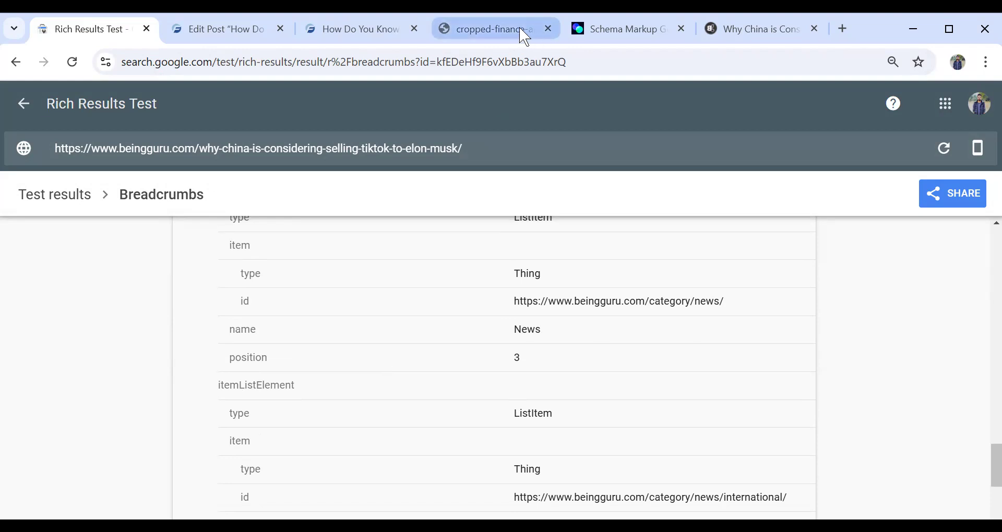
- Close the cropped finance-apt logo image and the Being Guru article pages
left_click(547, 29)
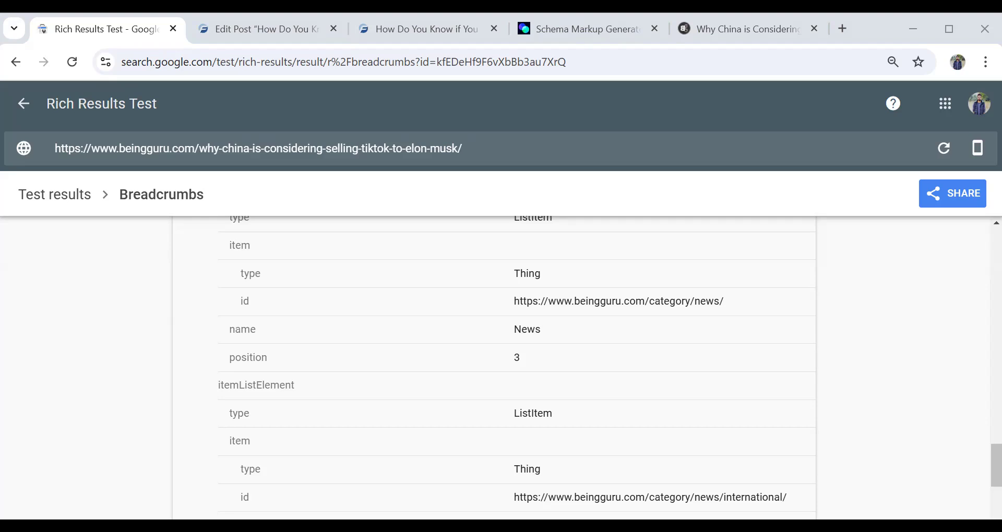
left_click(814, 29)
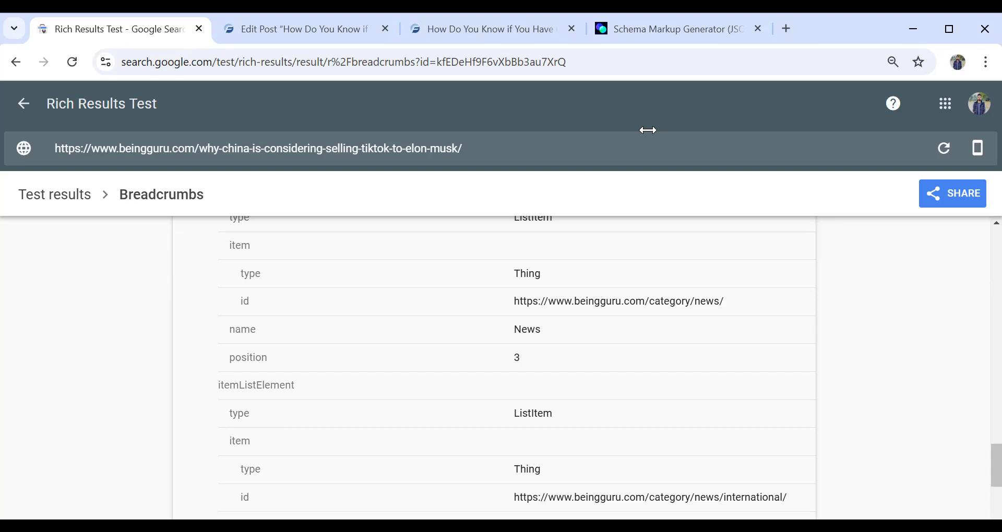
left_click(648, 130)
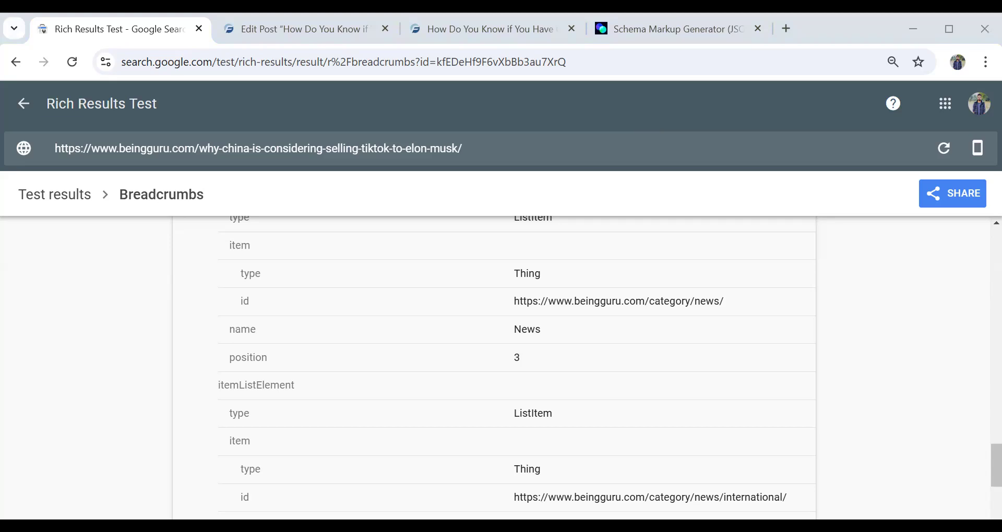